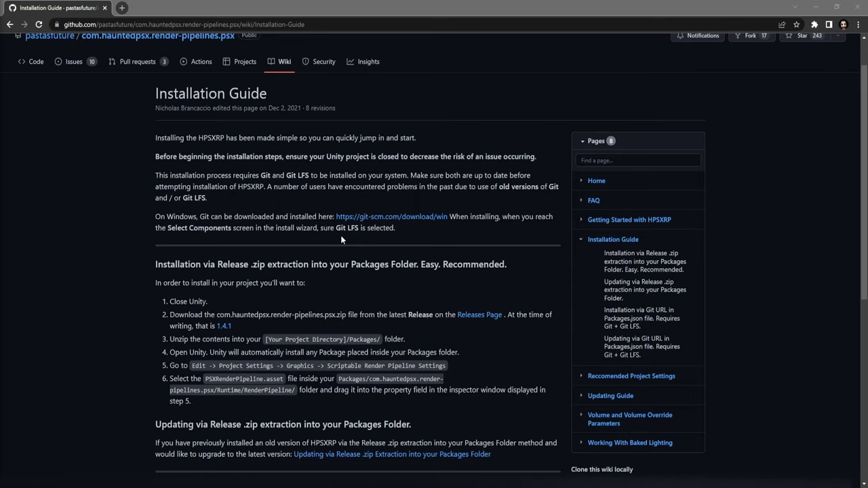
- Download the 64-bit Git for Windows installer through the guide's link, keep the file and run it
{"action": "left_click", "coordinate": [382, 218]}
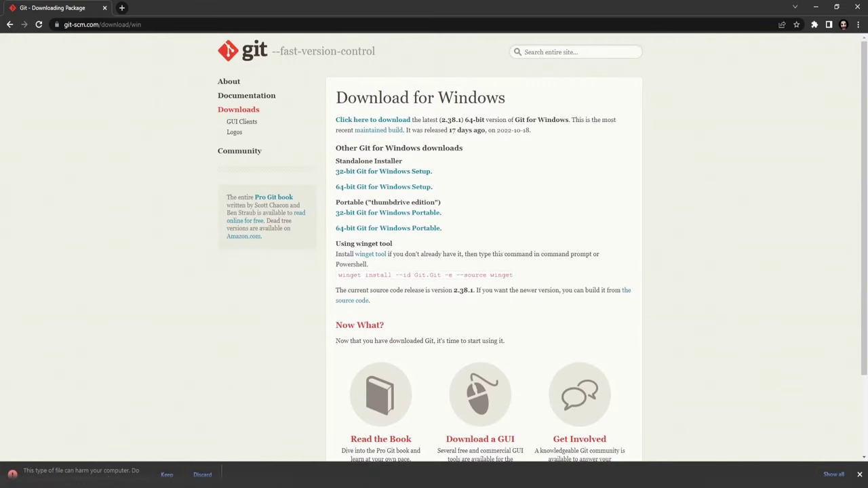
{"action": "left_click", "coordinate": [167, 475]}
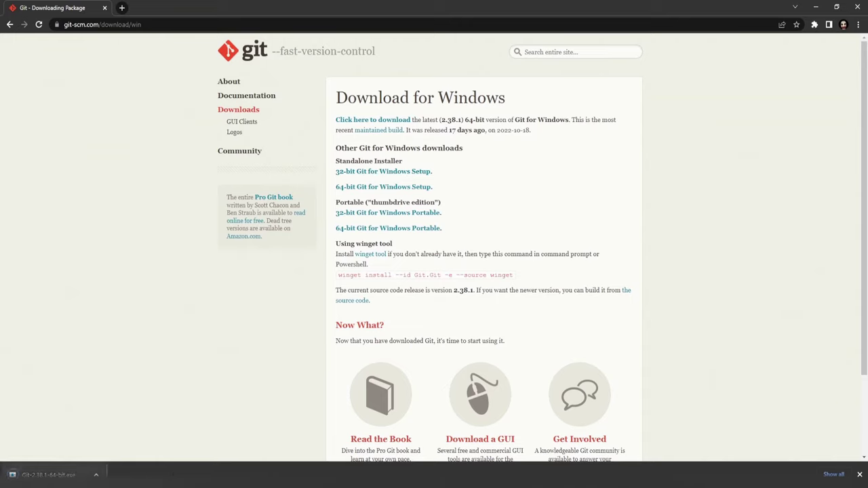
{"action": "left_click", "coordinate": [74, 473]}
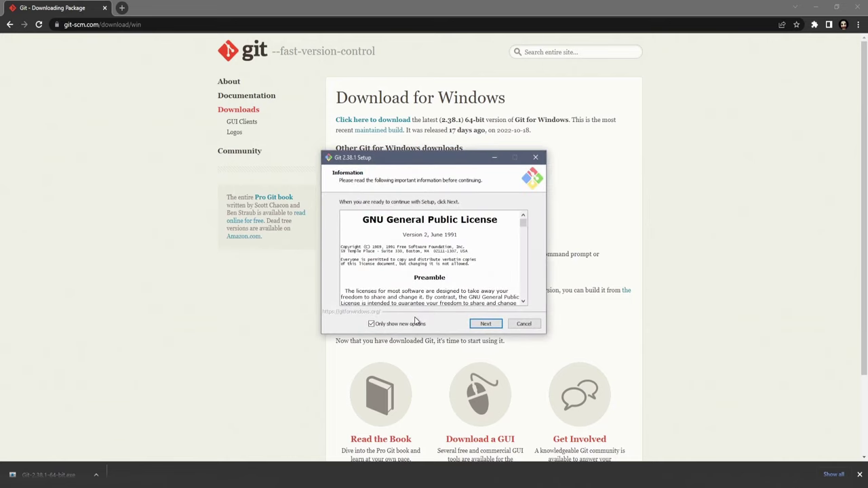
- Install Git with Git LFS selected, the bundled OpenSSH and no experimental options enabled
{"action": "left_click", "coordinate": [486, 325]}
{"action": "scroll", "coordinate": [385, 285], "scroll_direction": "down", "scroll_amount": 1}
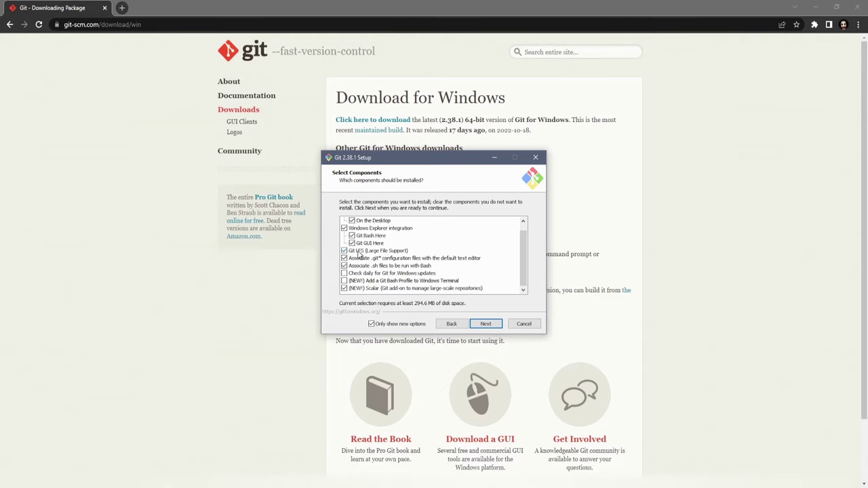
{"action": "left_click", "coordinate": [486, 326]}
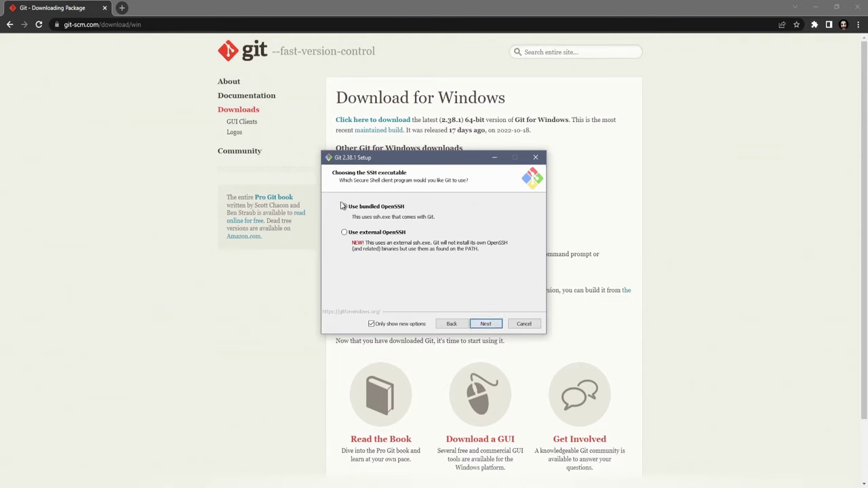
{"action": "left_click", "coordinate": [484, 324]}
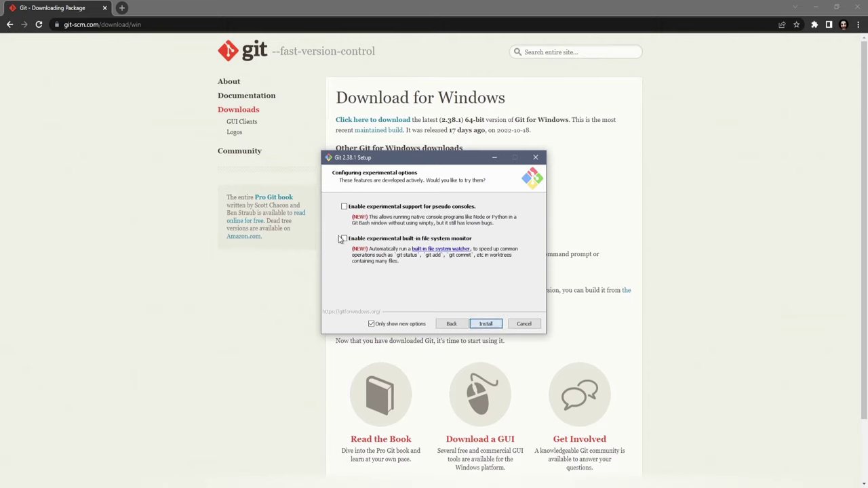
{"action": "left_click", "coordinate": [484, 325]}
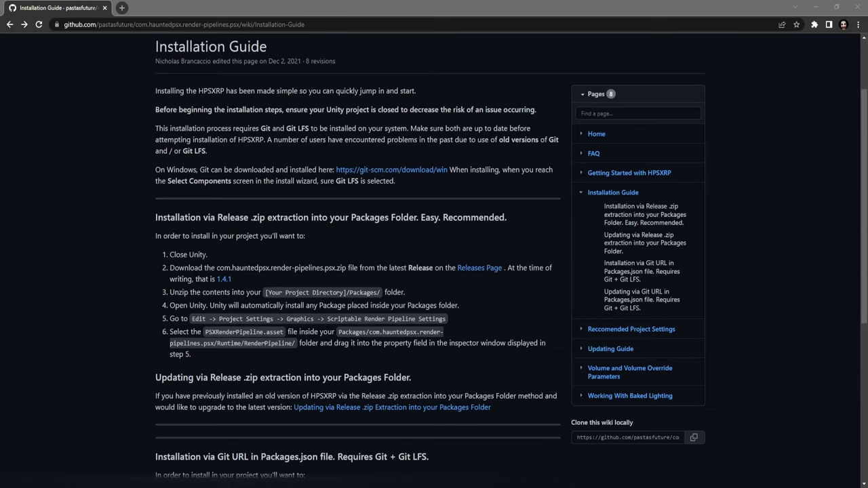
- Download com.hauntedpsx.render-pipelines.psx.zip from the project's releases page and show it in its folder
{"action": "left_click", "coordinate": [480, 268]}
{"action": "scroll", "coordinate": [407, 271], "scroll_direction": "down", "scroll_amount": 10}
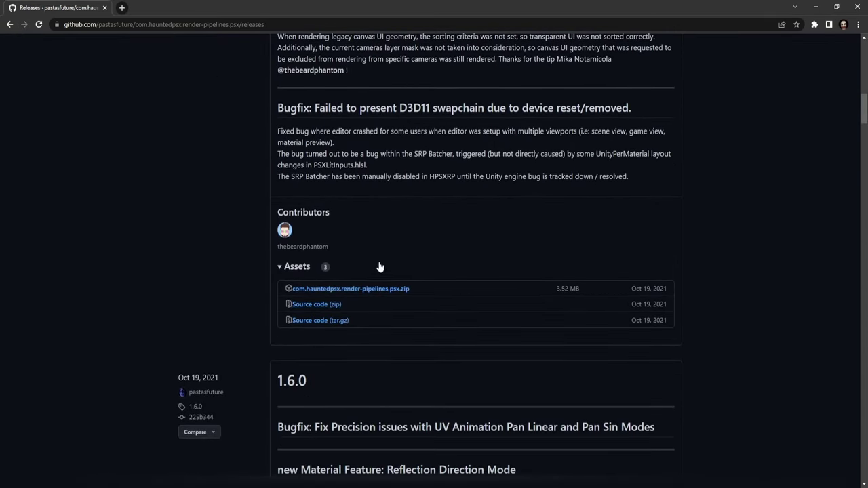
{"action": "left_click", "coordinate": [367, 289]}
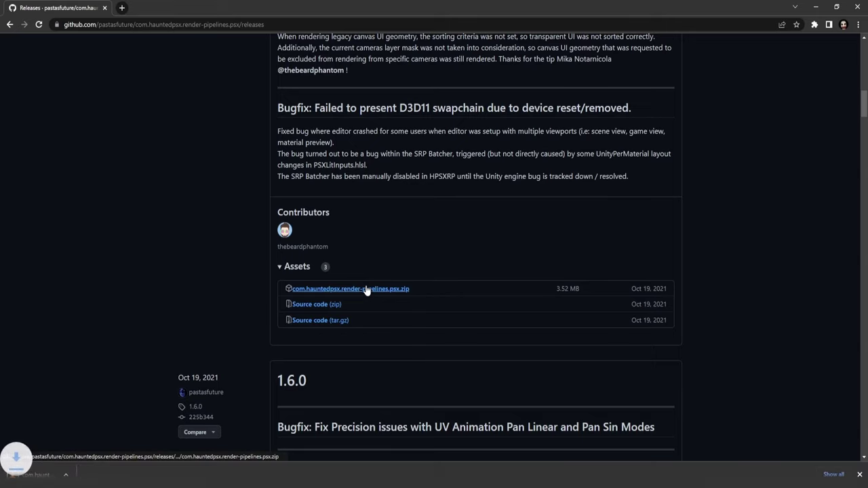
{"action": "left_click", "coordinate": [96, 475]}
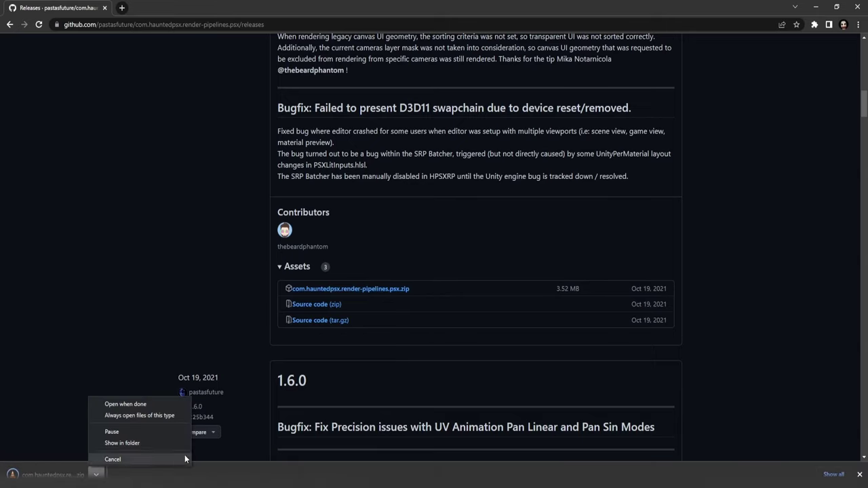
{"action": "left_click", "coordinate": [140, 444]}
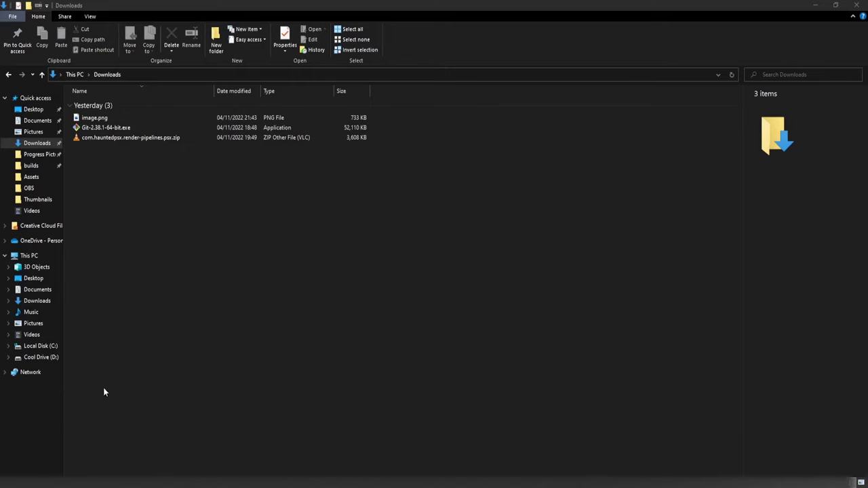
- Extract com.hauntedpsx.render-pipelines.psx.zip and move the extracted folder into the HPS1RPTutorial project's Packages folder
{"action": "right_click", "coordinate": [125, 140]}
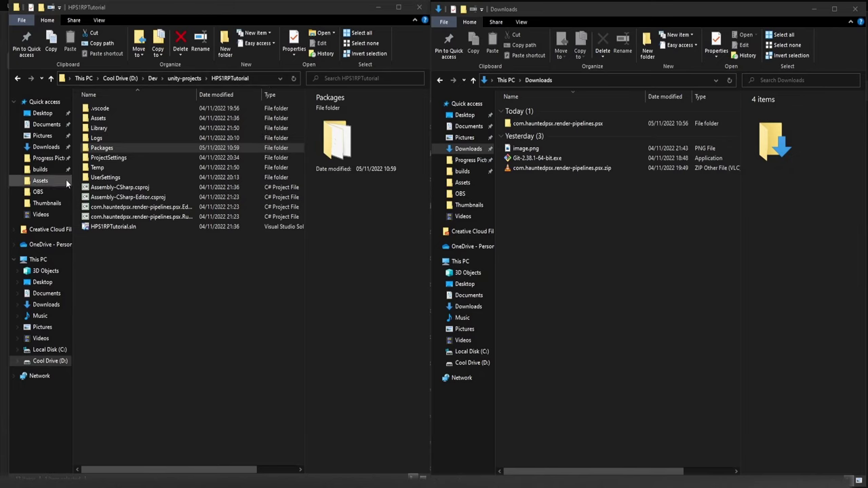
{"action": "left_click", "coordinate": [551, 124]}
{"action": "left_click_drag", "start_coordinate": [554, 124], "coordinate": [105, 153]}
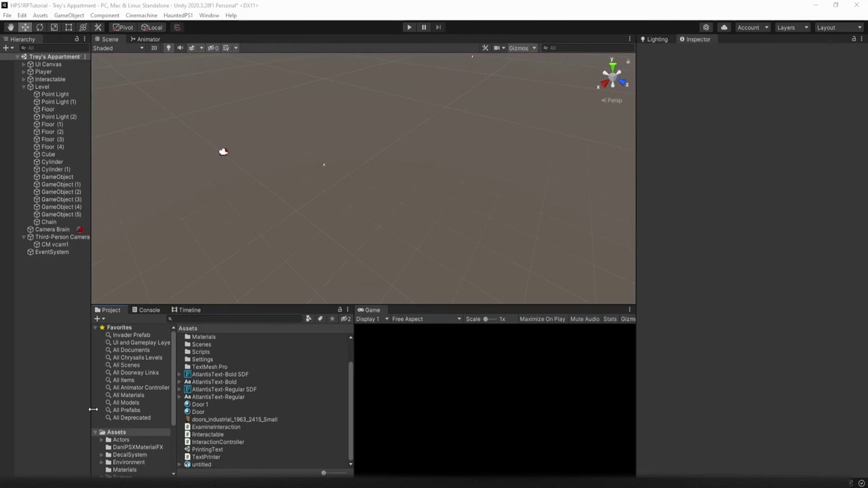
- In the Unity project, create a HauntedPS1 Render Pipeline Asset and HauntedPS1 Render Pipeline Resources
{"action": "left_click", "coordinate": [177, 16]}
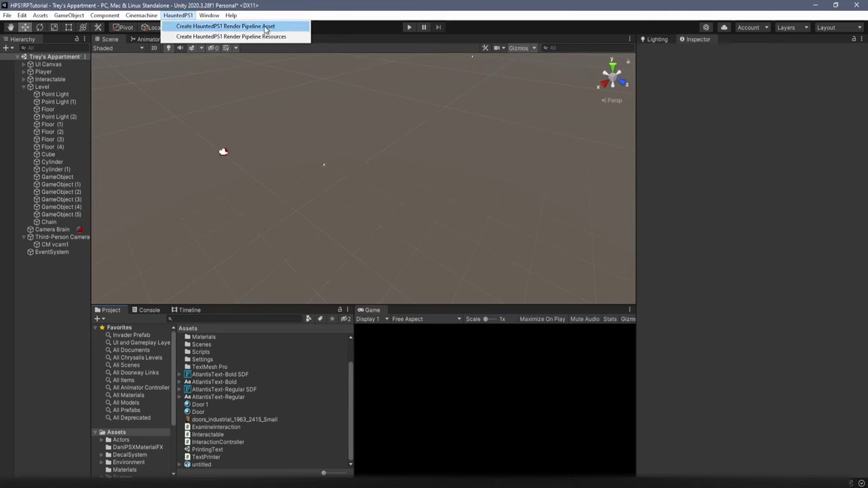
{"action": "left_click", "coordinate": [264, 27]}
{"action": "left_click", "coordinate": [177, 16]}
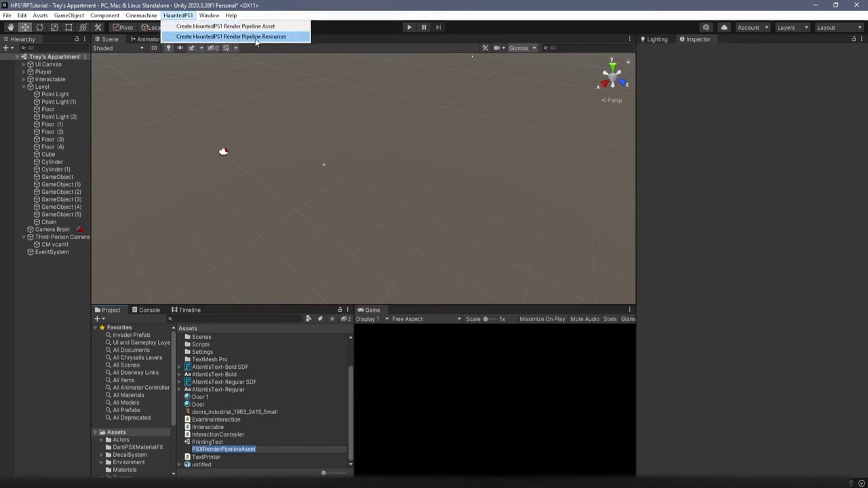
{"action": "left_click", "coordinate": [268, 37]}
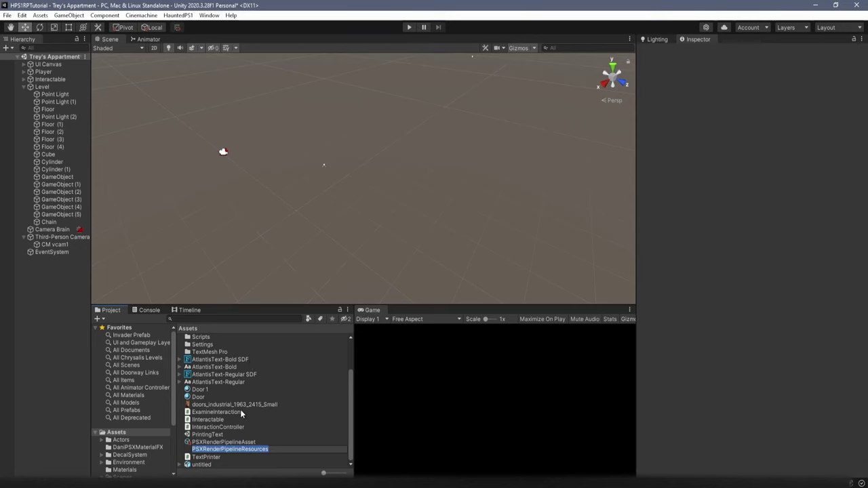
- Assign PSXRenderPipelineAsset as the scriptable render pipeline in the project's Graphics settings
{"action": "left_click", "coordinate": [22, 15]}
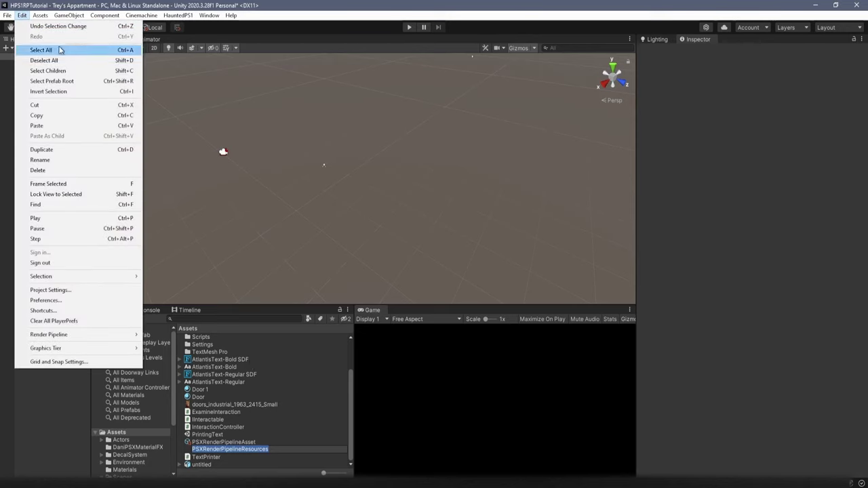
{"action": "left_click", "coordinate": [71, 290]}
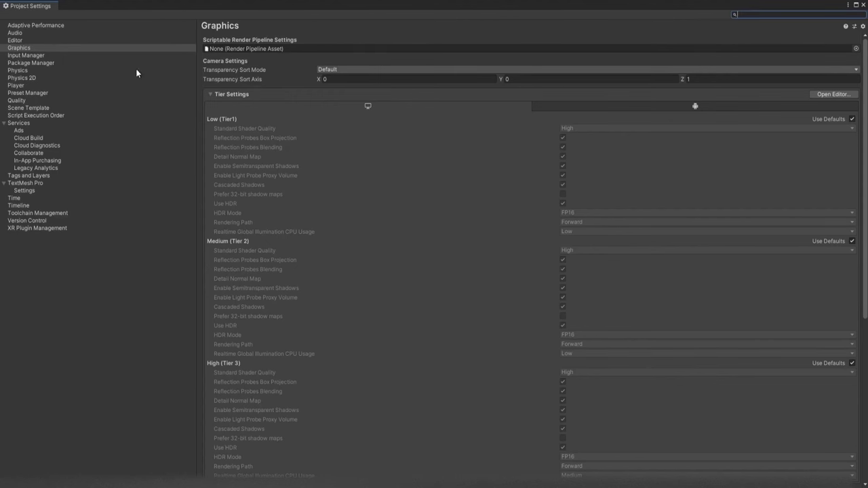
{"action": "left_click", "coordinate": [856, 49]}
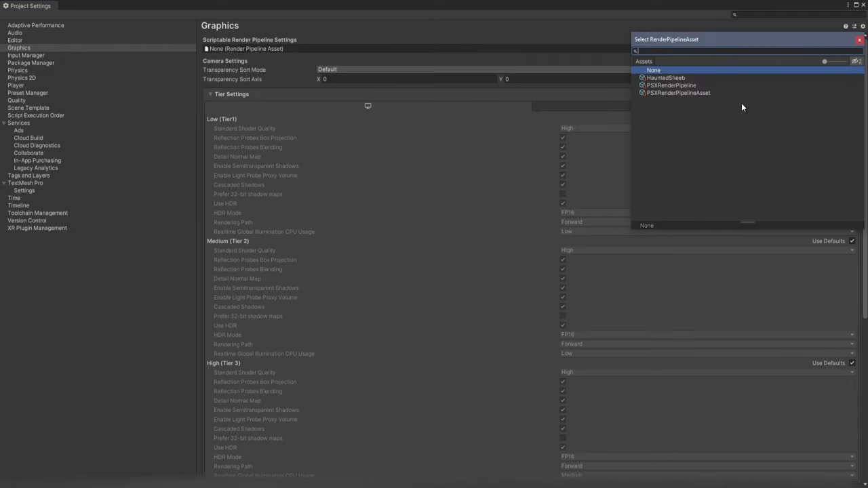
{"action": "double_click", "coordinate": [679, 93]}
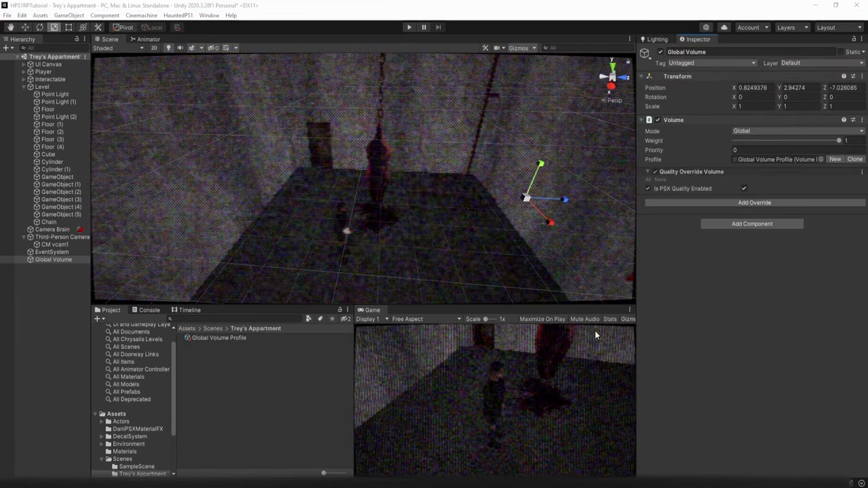
- Add a HauntedPS1 Cathode Ray Tube override to the Global Volume and activate all of its parameters
{"action": "left_click", "coordinate": [755, 202]}
{"action": "left_click", "coordinate": [767, 239]}
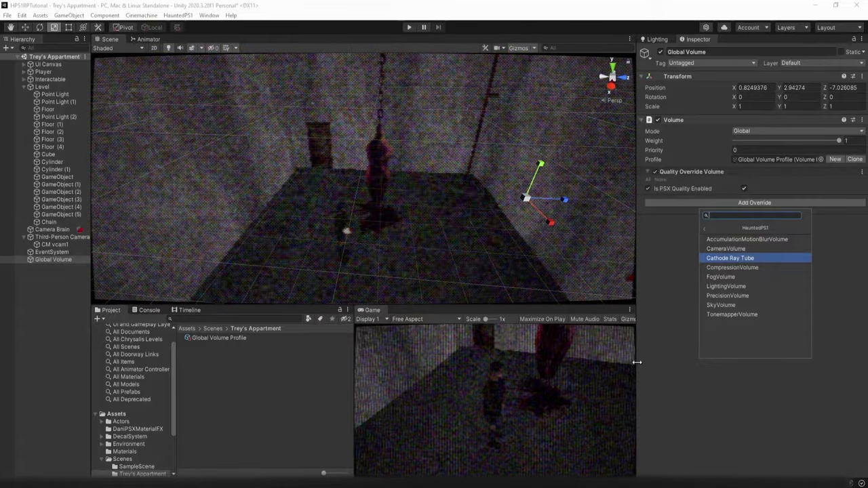
{"action": "left_click", "coordinate": [724, 258]}
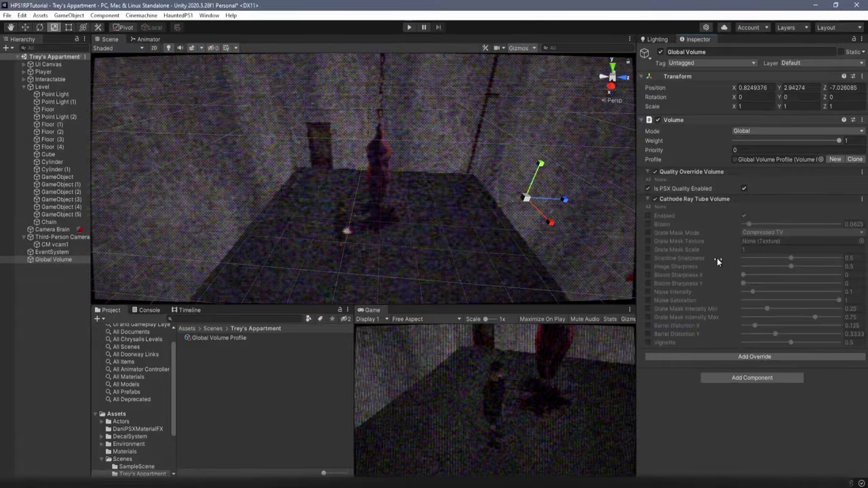
{"action": "left_click", "coordinate": [649, 205]}
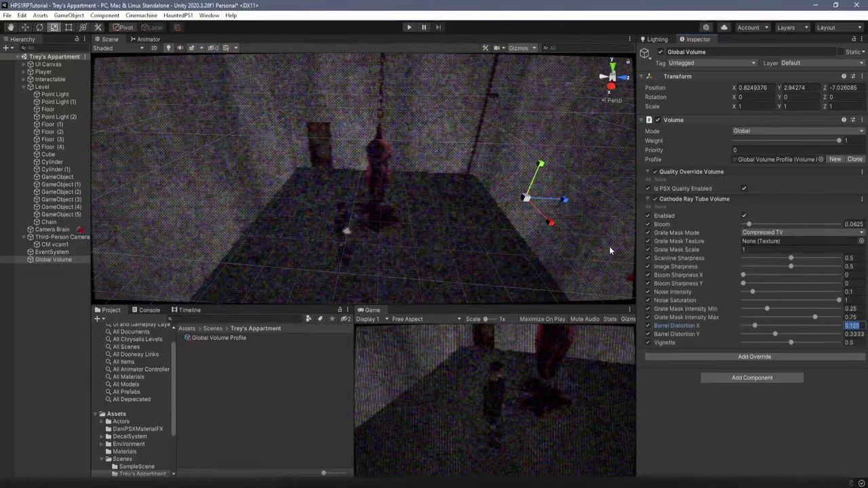
{"action": "left_click", "coordinate": [649, 223]}
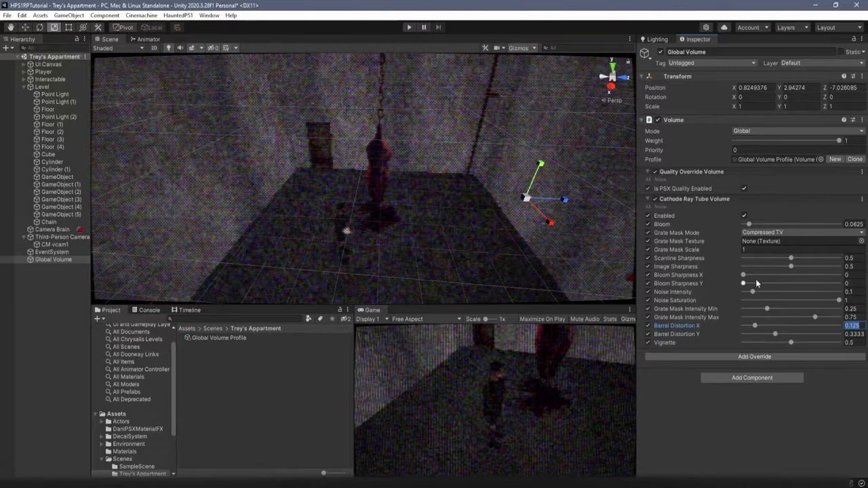
- Switch the Cathode Ray Tube effect off and on again to compare, and try a Bloom of 0.105
{"action": "left_click", "coordinate": [744, 216]}
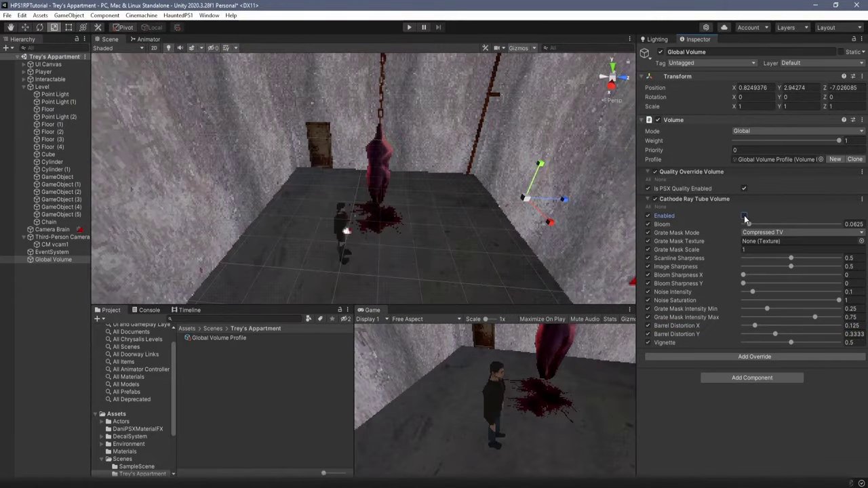
{"action": "left_click", "coordinate": [744, 216]}
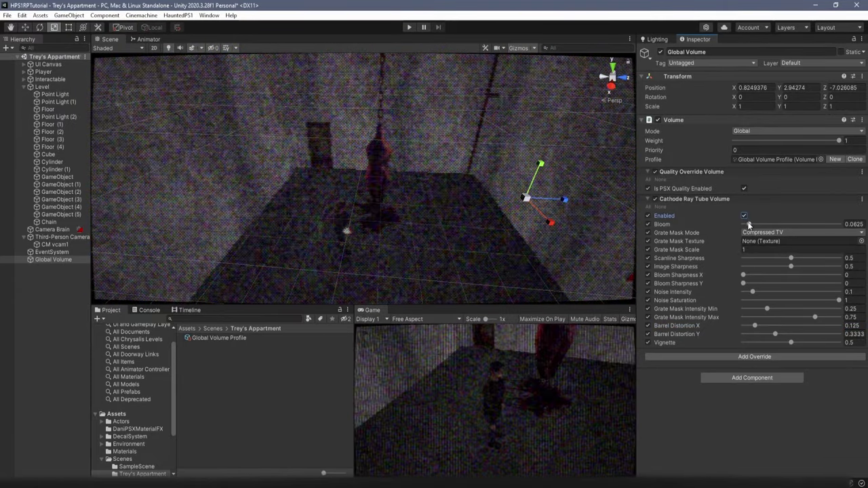
{"action": "left_click_drag", "start_coordinate": [749, 225], "coordinate": [755, 242]}
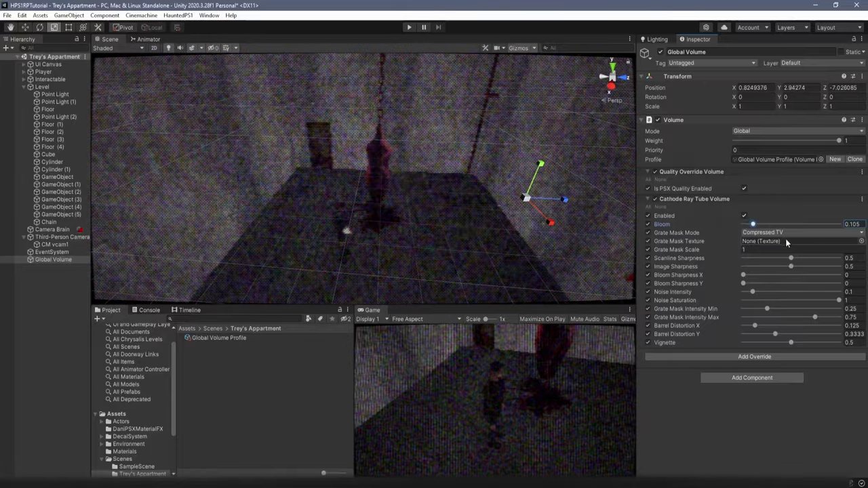
- Try the Aperture Grill grate mask mode with a Grate Mask Scale of 24.2
{"action": "left_click", "coordinate": [776, 233]}
{"action": "left_click", "coordinate": [781, 242]}
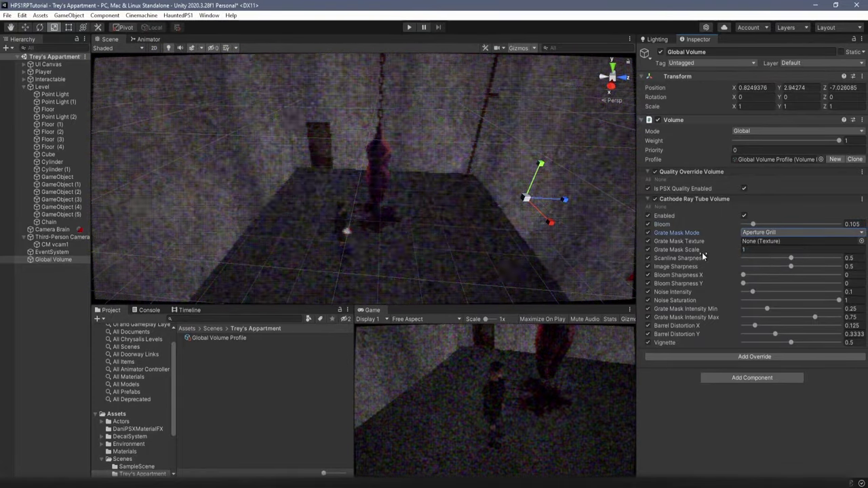
{"action": "left_click_drag", "start_coordinate": [698, 251], "coordinate": [755, 256]}
- Try the Compressed TV, VGA, VGA Stretched and Texture grate mask modes one after another
{"action": "left_click", "coordinate": [774, 233]}
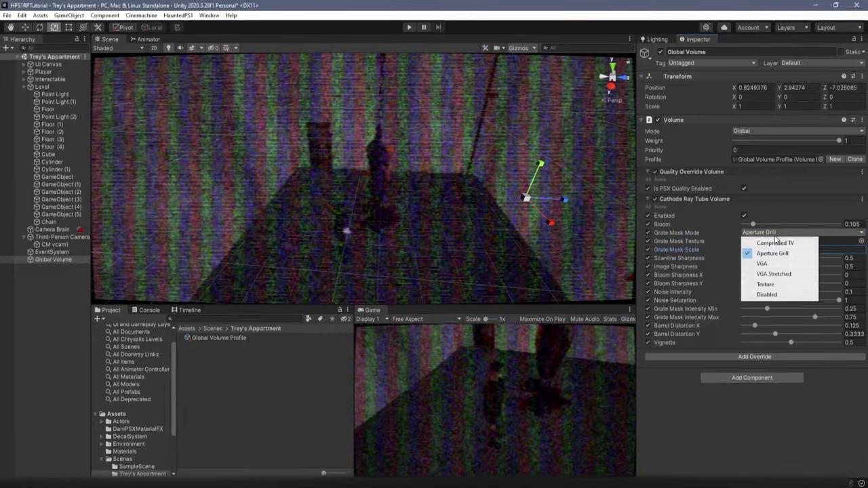
{"action": "left_click", "coordinate": [777, 242]}
{"action": "left_click", "coordinate": [780, 233]}
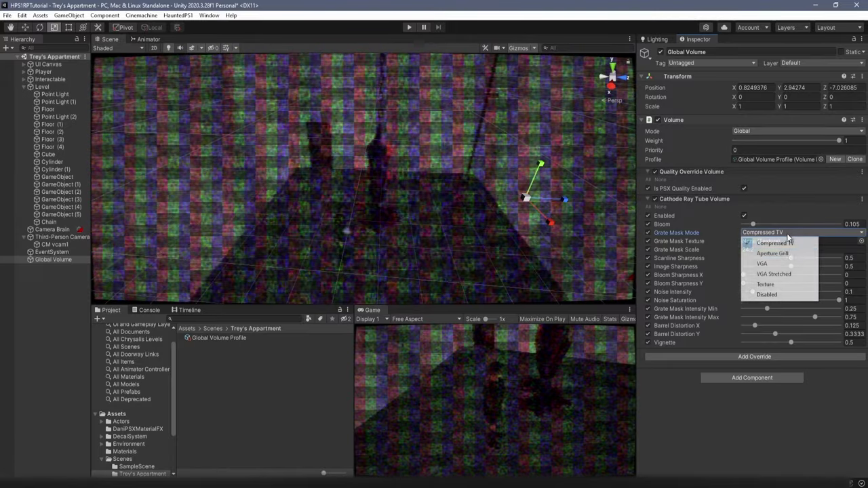
{"action": "left_click", "coordinate": [775, 265]}
{"action": "left_click", "coordinate": [777, 232]}
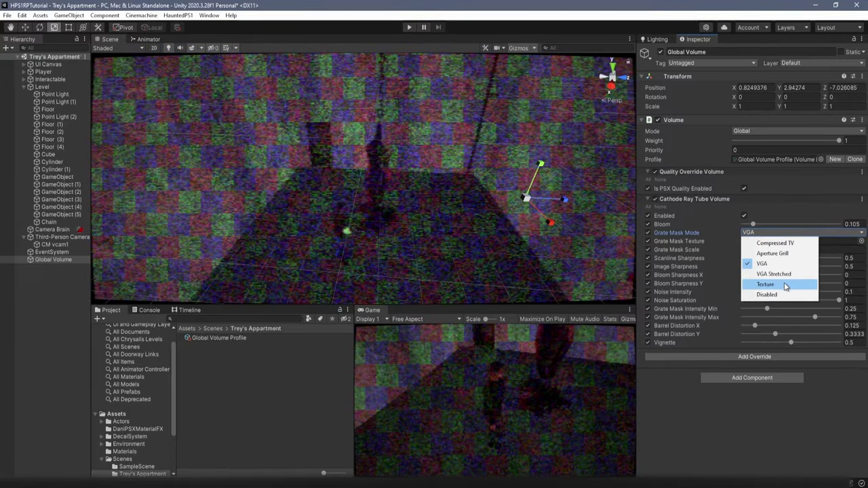
{"action": "left_click", "coordinate": [779, 274]}
{"action": "left_click", "coordinate": [777, 232]}
{"action": "left_click", "coordinate": [779, 283]}
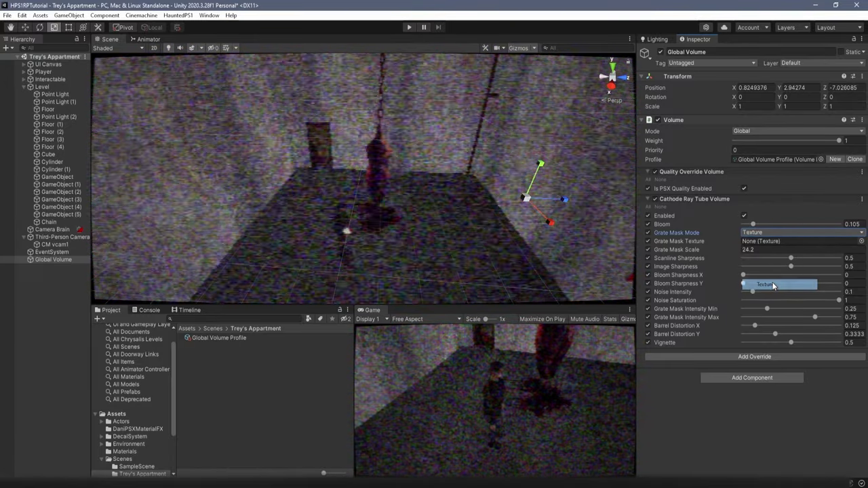
- Set the Cathode Ray Tube's Grate Mask Mode to Compressed TV, Grate Mask Scale to 1.85 and Bloom to 0.562
{"action": "left_click", "coordinate": [778, 232]}
{"action": "left_click", "coordinate": [777, 243]}
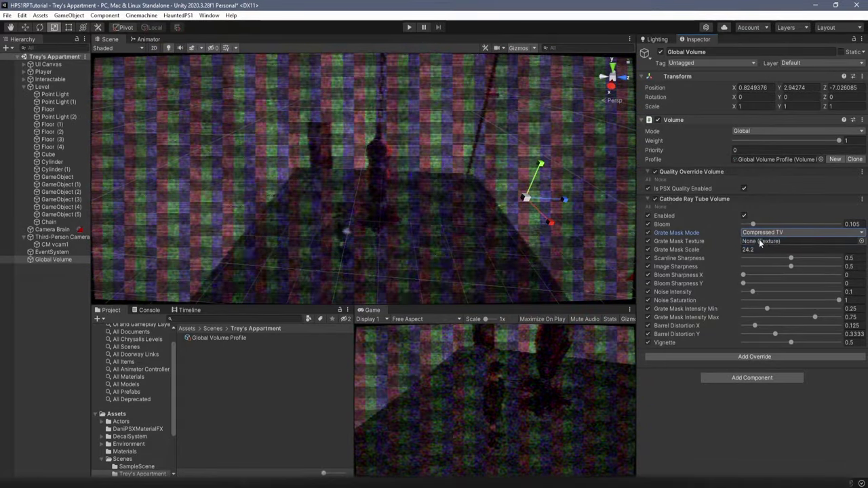
{"action": "left_click_drag", "start_coordinate": [729, 253], "coordinate": [385, 285]}
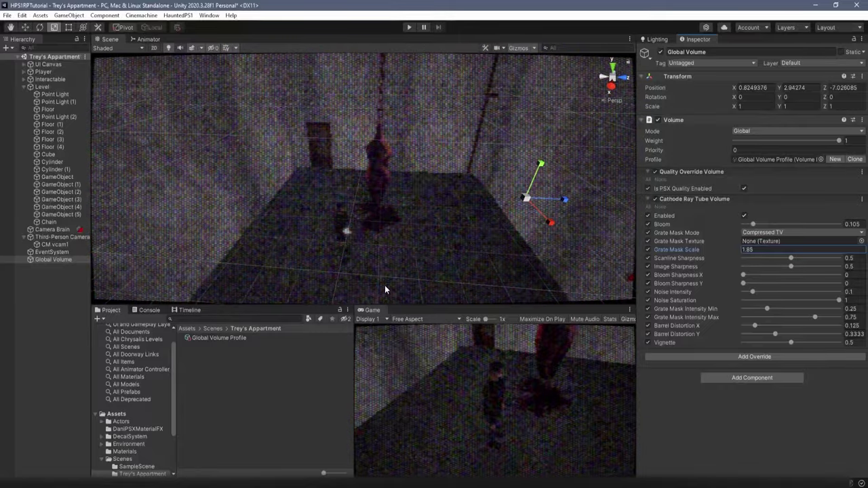
{"action": "left_click_drag", "start_coordinate": [786, 225], "coordinate": [797, 224]}
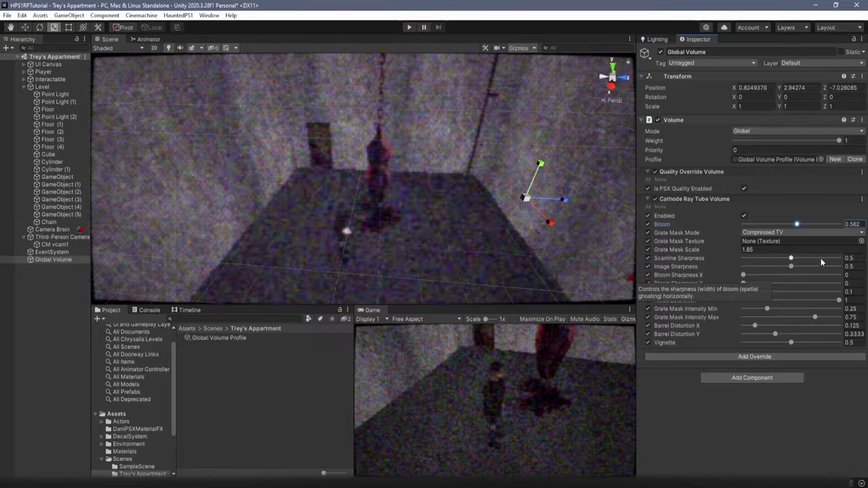
- Set the Cathode Ray Tube's Scanline Sharpness to 0.717, Image Sharpness to 0.547, Bloom Sharpness to 0.806 and 0.773, Noise Intensity to 0.067 and Noise Saturation to 0.053
{"action": "mouse_move", "coordinate": [792, 260]}
{"action": "left_mouse_down"}
{"action": "mouse_move", "coordinate": [847, 261]}
{"action": "mouse_move", "coordinate": [747, 267]}
{"action": "mouse_move", "coordinate": [796, 267]}
{"action": "left_mouse_up"}
{"action": "left_click_drag", "start_coordinate": [744, 275], "coordinate": [817, 283]}
{"action": "mouse_move", "coordinate": [752, 291]}
{"action": "left_mouse_down"}
{"action": "mouse_move", "coordinate": [853, 290]}
{"action": "mouse_move", "coordinate": [736, 291]}
{"action": "mouse_move", "coordinate": [805, 293]}
{"action": "mouse_move", "coordinate": [751, 293]}
{"action": "left_mouse_up"}
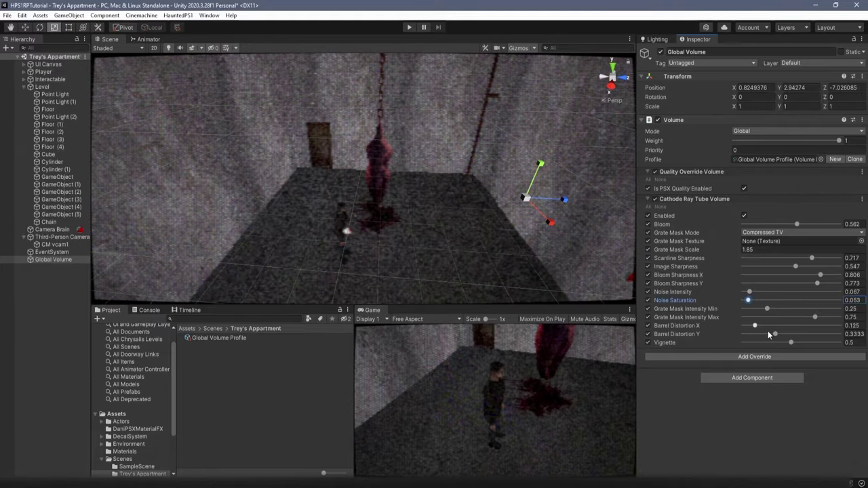
- Set Grate Mask Intensity to 0.359 and 0.534, Barrel Distortion to 0.104 and 0.215 and Vignette to 0.401, and check the look in the running game
{"action": "left_click_drag", "start_coordinate": [753, 310], "coordinate": [754, 336]}
{"action": "left_click_drag", "start_coordinate": [817, 326], "coordinate": [797, 317]}
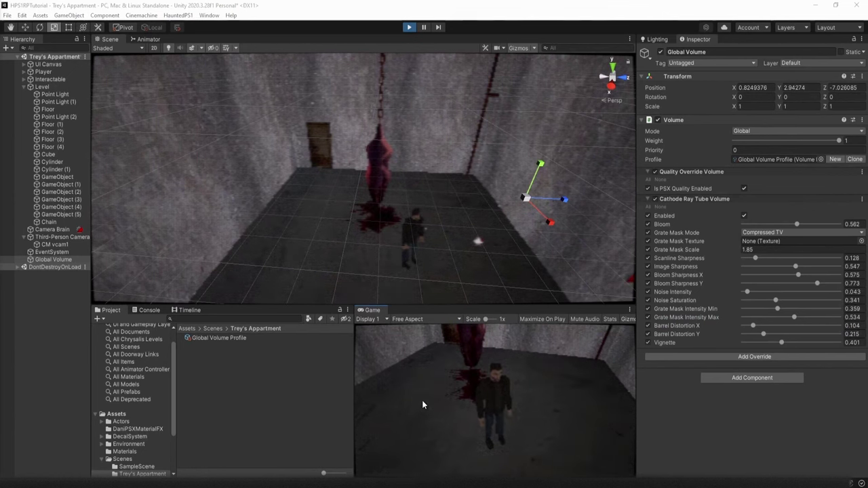
{"action": "left_click", "coordinate": [591, 357]}
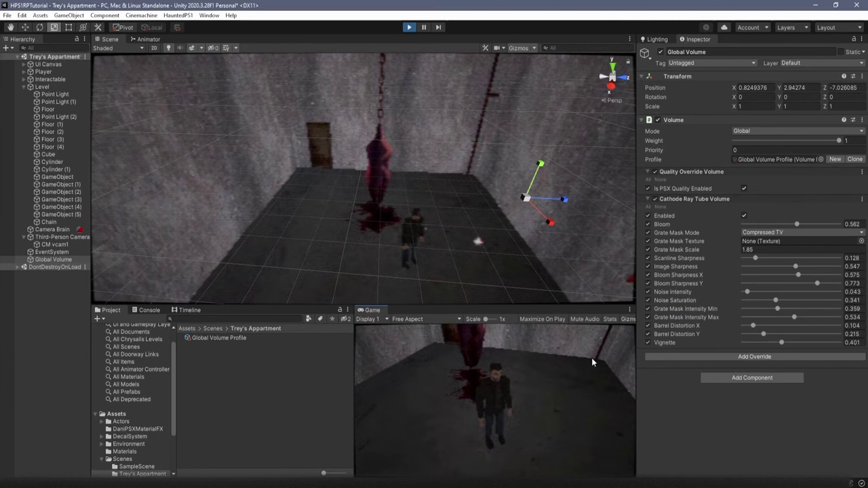
- Disable the Cathode Ray Tube effect and add a HauntedPS1 Precision Volume override with all its properties overridden
{"action": "left_click", "coordinate": [744, 216]}
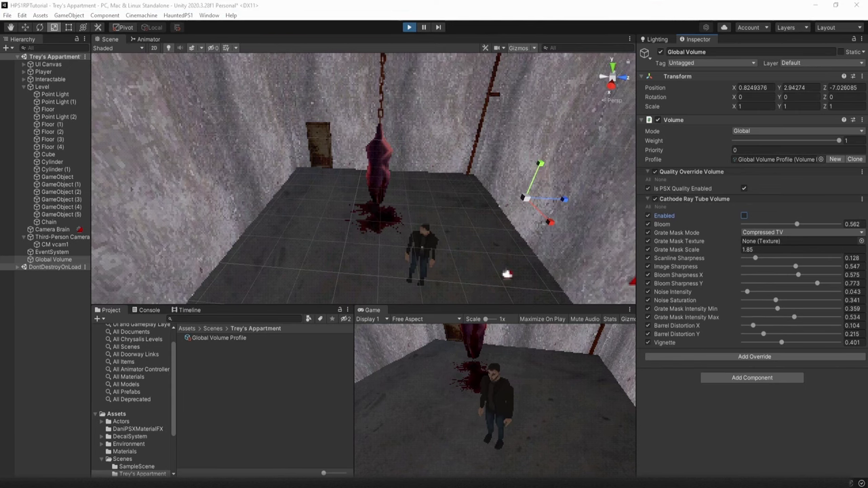
{"action": "left_click", "coordinate": [765, 357]}
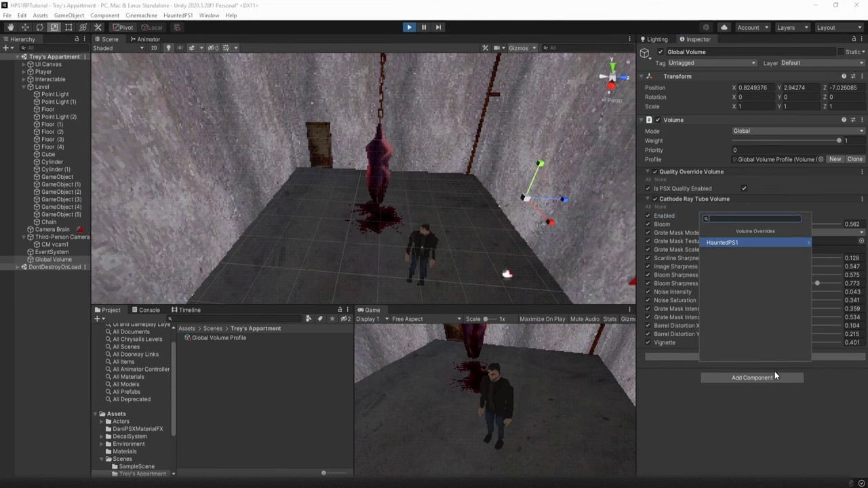
{"action": "left_click", "coordinate": [738, 243]}
{"action": "left_click", "coordinate": [745, 296]}
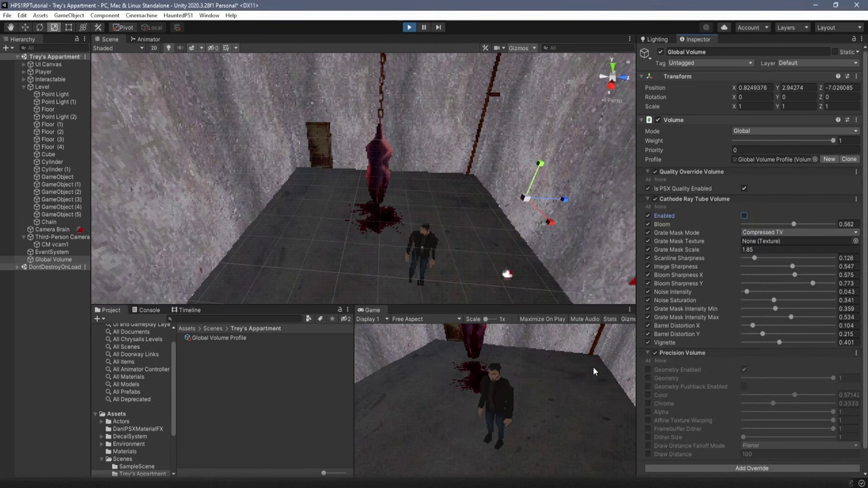
{"action": "left_click", "coordinate": [648, 361]}
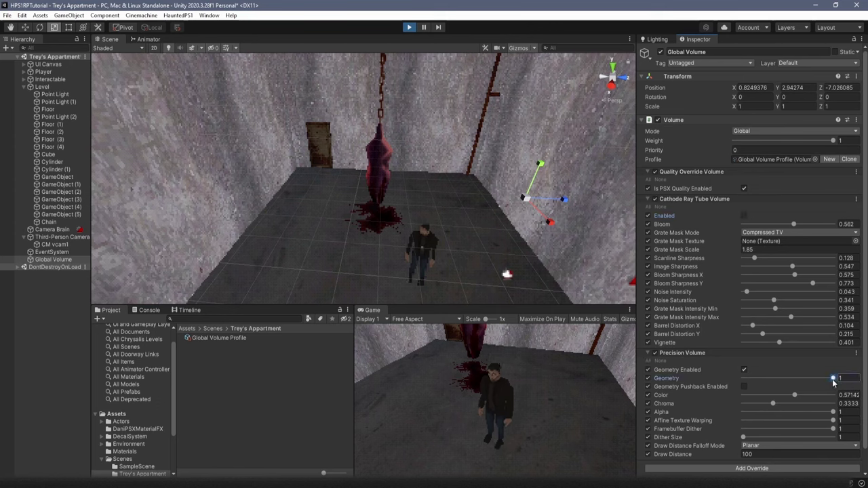
- Try a Precision Volume Geometry of 0.397 and walk the character around the room to judge the vertex distortion
{"action": "left_click_drag", "start_coordinate": [834, 380], "coordinate": [780, 381]}
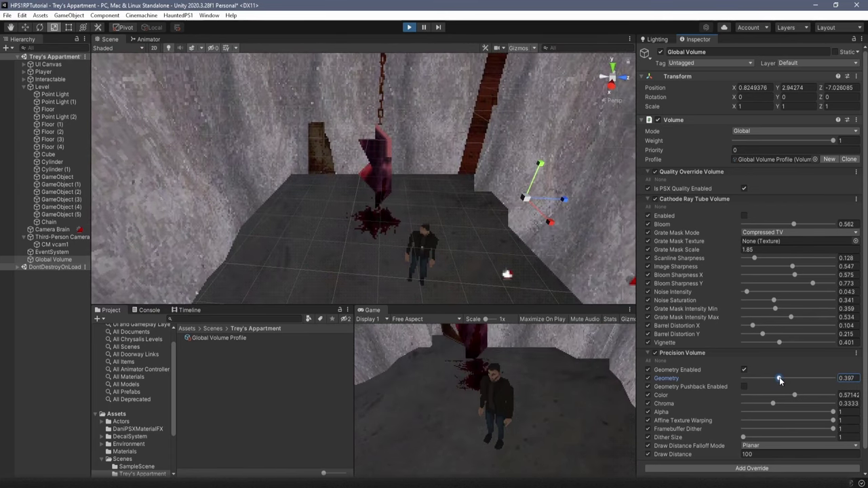
{"action": "left_click", "coordinate": [498, 367]}
{"action": "key", "text": "w"}
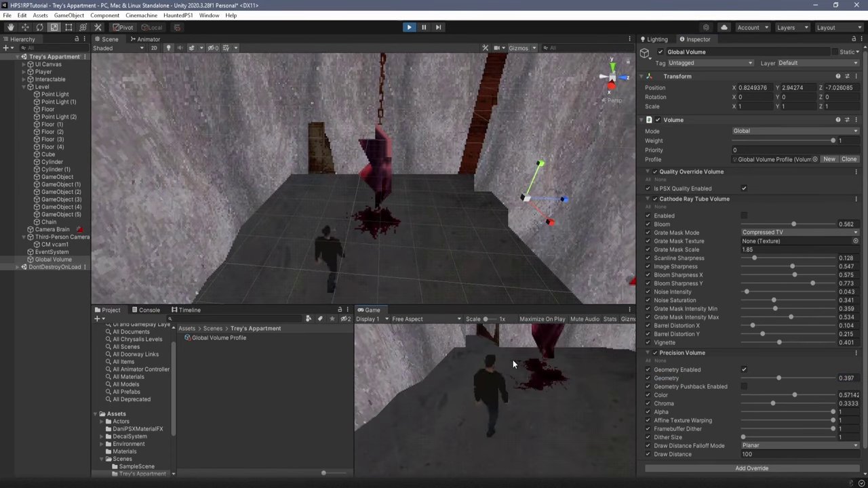
{"action": "key", "text": "s"}
{"action": "key", "text": "d"}
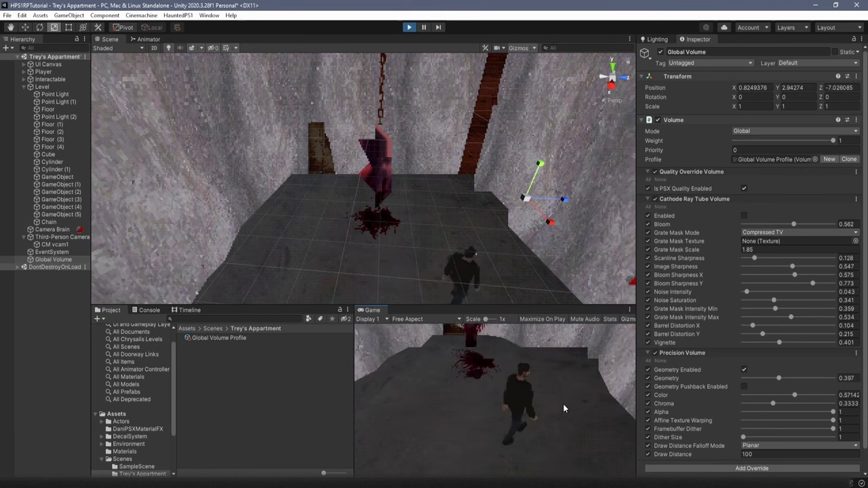
{"action": "key", "text": "w"}
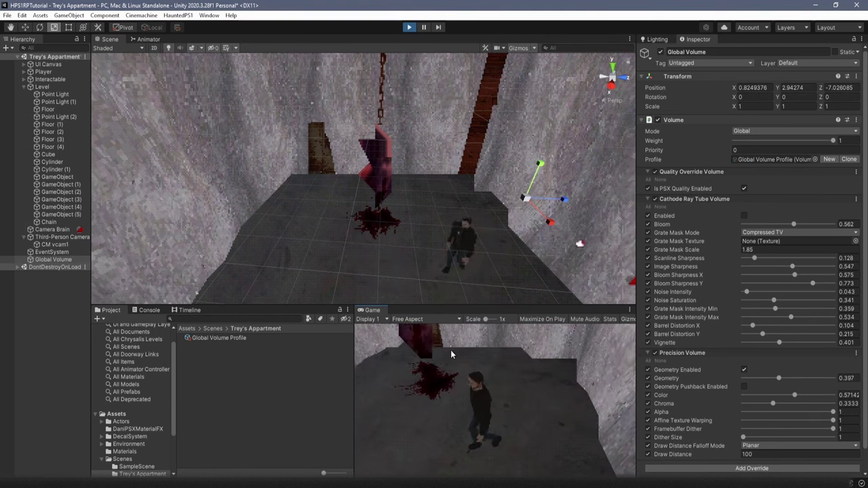
{"action": "key", "text": "w"}
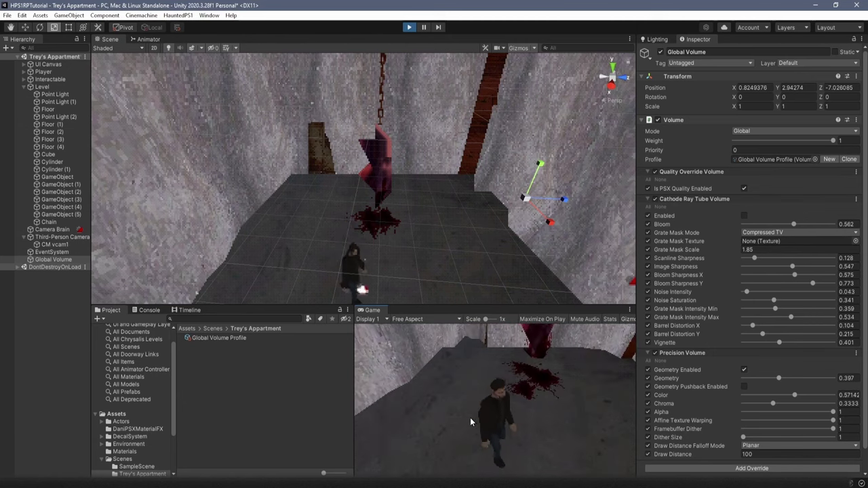
- Try a Geometry precision of 0.764 and switch Geometry Pushback on and off again
{"action": "left_click_drag", "start_coordinate": [779, 378], "coordinate": [793, 396]}
{"action": "left_click", "coordinate": [744, 386]}
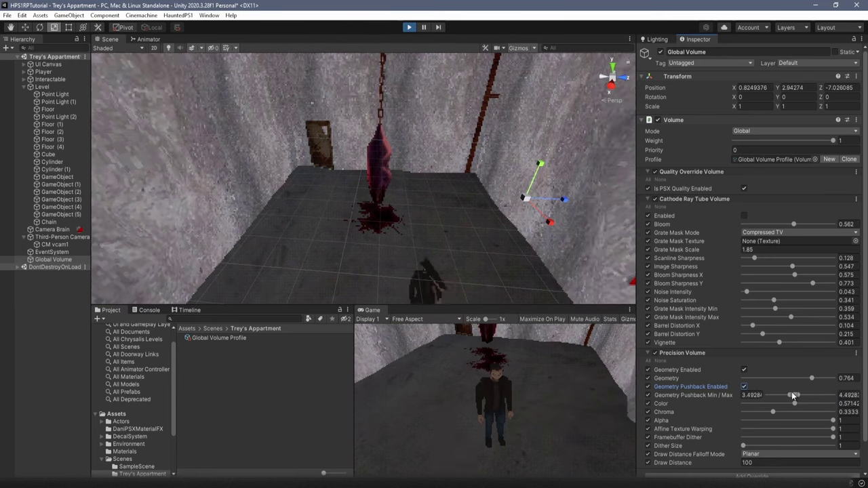
{"action": "left_click", "coordinate": [744, 386]}
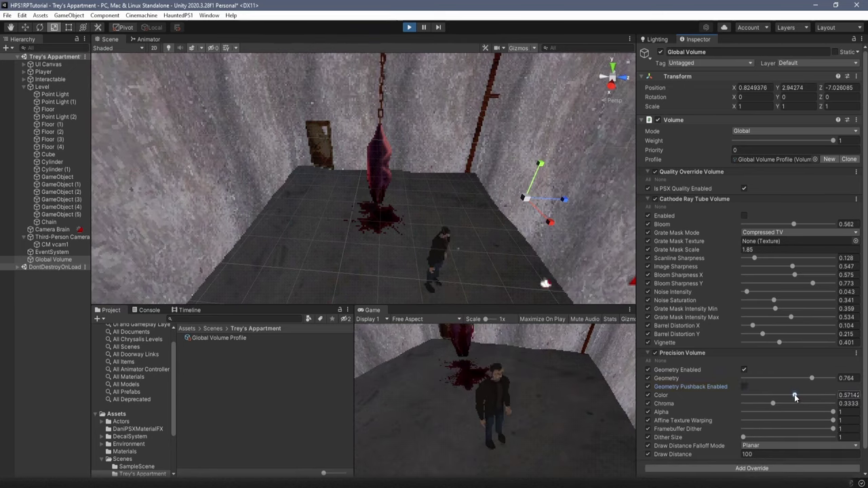
- Set the Precision Volume's Geometry to 0.749, Color to 0.566 and Chroma to 0.051
{"action": "left_click_drag", "start_coordinate": [774, 398], "coordinate": [803, 400]}
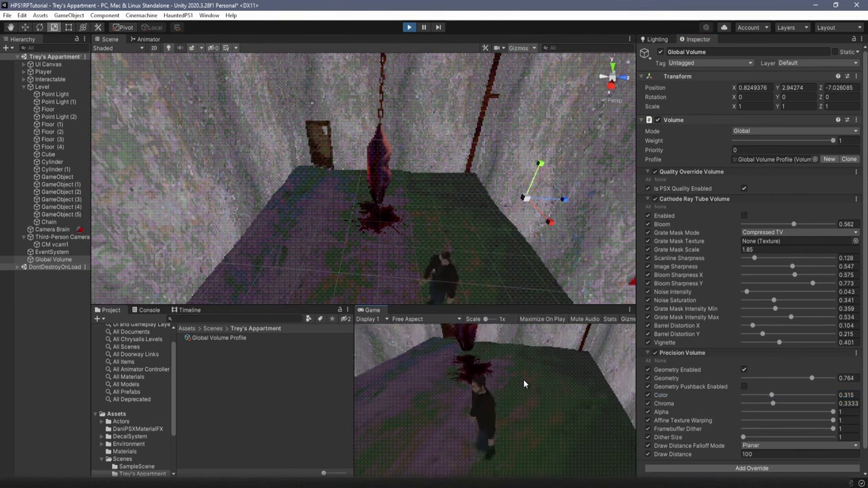
{"action": "mouse_move", "coordinate": [811, 378]}
{"action": "left_mouse_down"}
{"action": "mouse_move", "coordinate": [763, 384]}
{"action": "mouse_move", "coordinate": [812, 381]}
{"action": "left_mouse_up"}
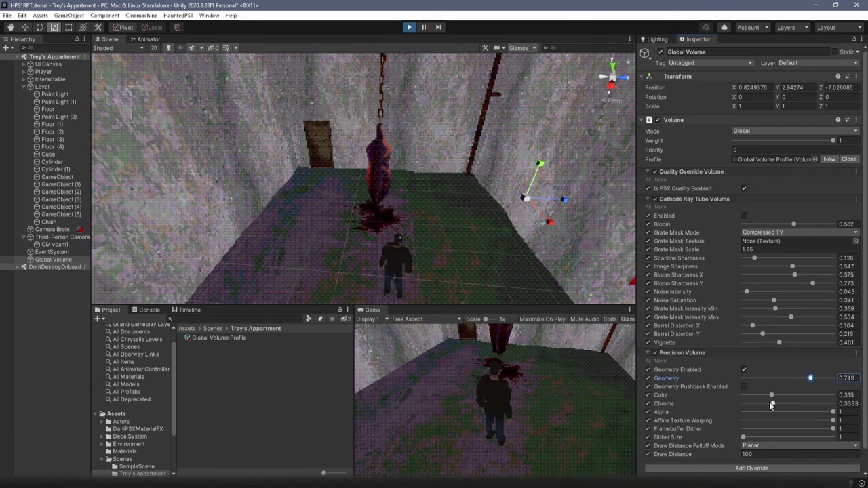
{"action": "left_click_drag", "start_coordinate": [772, 404], "coordinate": [751, 404]}
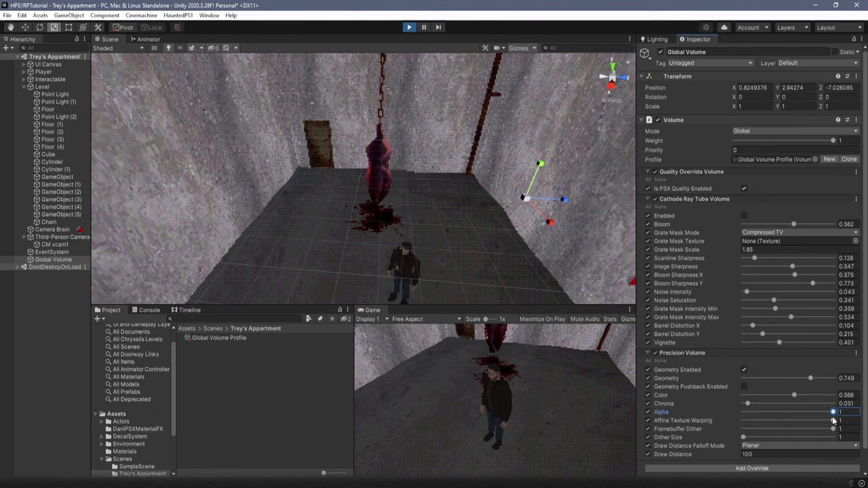
- Try a lower Affine Texture Warping, return it to 1 and view the character up close in the scene
{"action": "left_click_drag", "start_coordinate": [784, 421], "coordinate": [854, 422]}
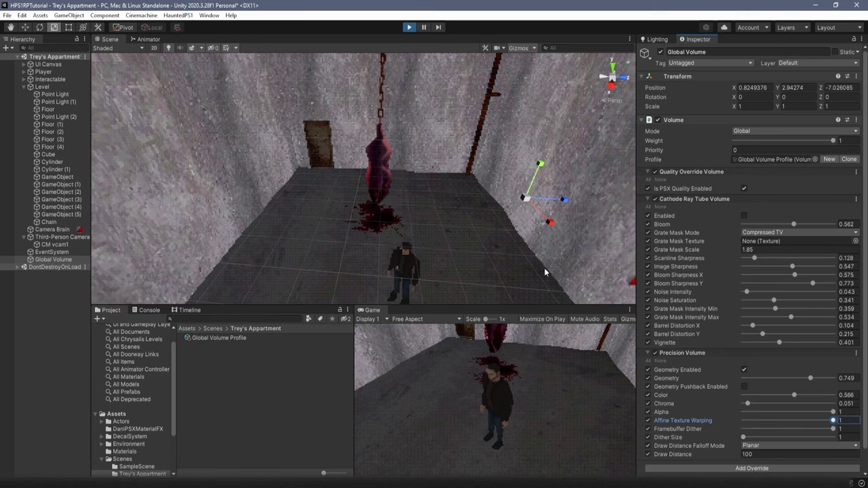
{"action": "right_click_drag", "start_coordinate": [545, 272], "coordinate": [494, 102]}
{"action": "key", "text": "w"}
{"action": "key", "text": "w"}
{"action": "key", "text": "s"}
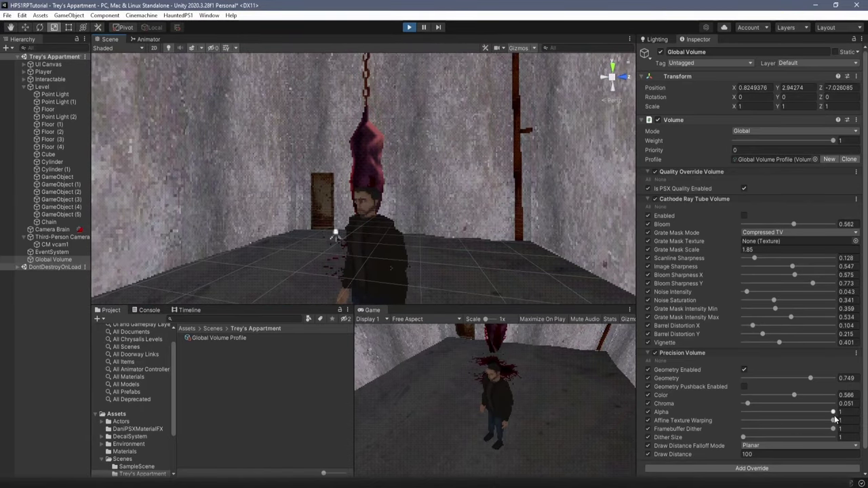
- Set Alpha to 0.985 and compare Affine Texture Warping at 0 and 1 on the room's walls, door and floor
{"action": "left_click_drag", "start_coordinate": [834, 421], "coordinate": [655, 410]}
{"action": "key", "text": "w"}
{"action": "right_click_drag", "start_coordinate": [458, 211], "coordinate": [460, 253]}
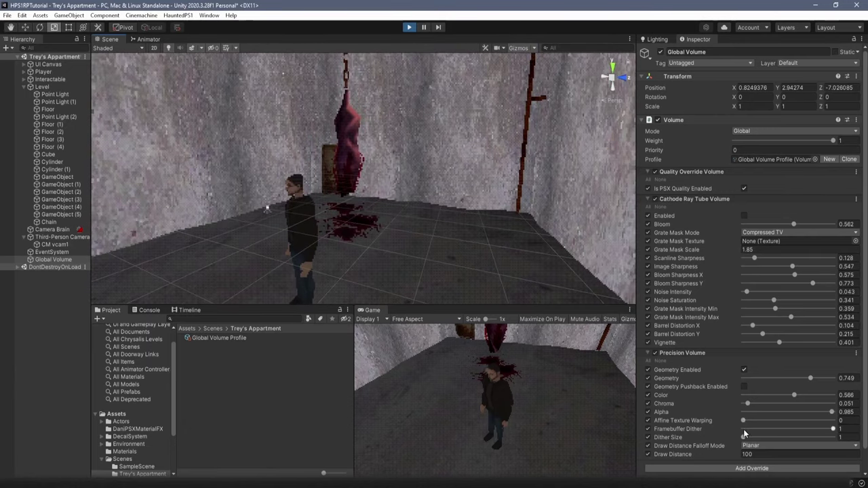
{"action": "left_click_drag", "start_coordinate": [744, 420], "coordinate": [833, 420]}
{"action": "right_click_drag", "start_coordinate": [441, 244], "coordinate": [453, 188]}
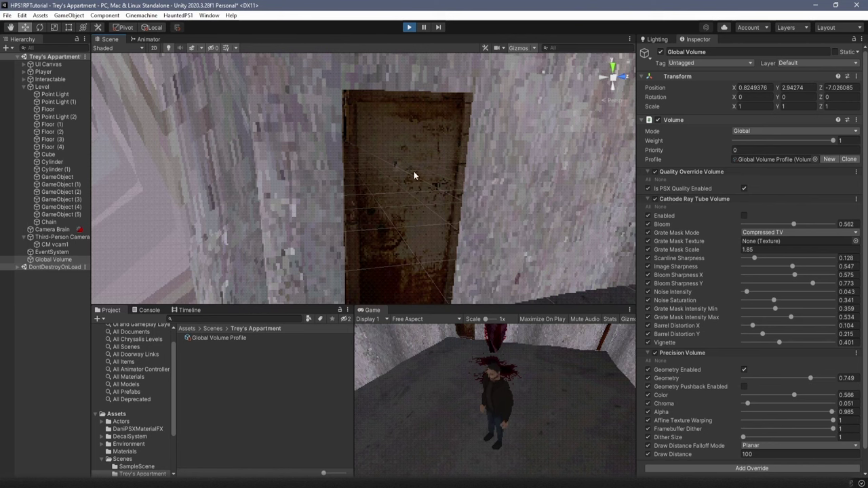
{"action": "right_click_drag", "start_coordinate": [415, 176], "coordinate": [344, 163]}
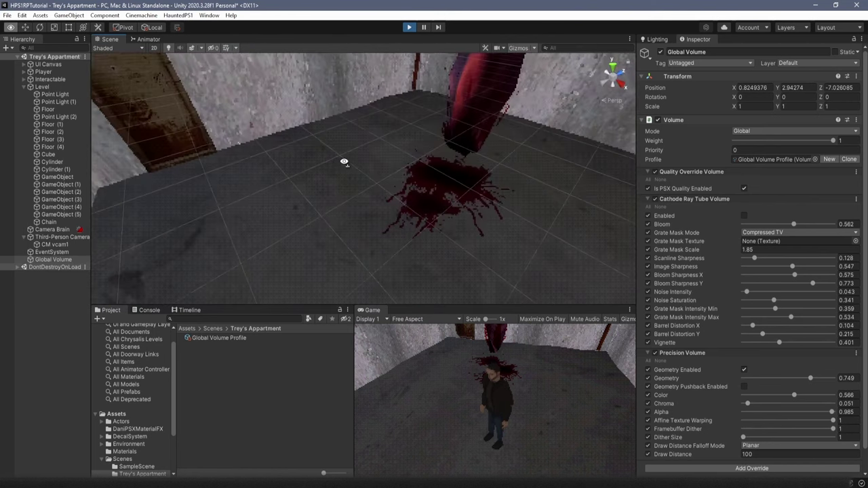
- Try Framebuffer Dither values such as 0.573 and different Dither Sizes while inspecting the floor, and return both settings to 1
{"action": "left_click", "coordinate": [833, 429]}
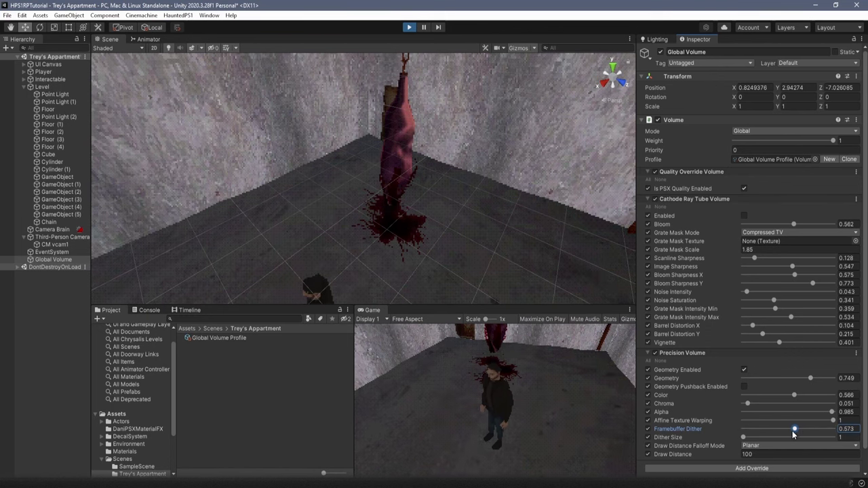
{"action": "right_click_drag", "start_coordinate": [497, 279], "coordinate": [408, 270]}
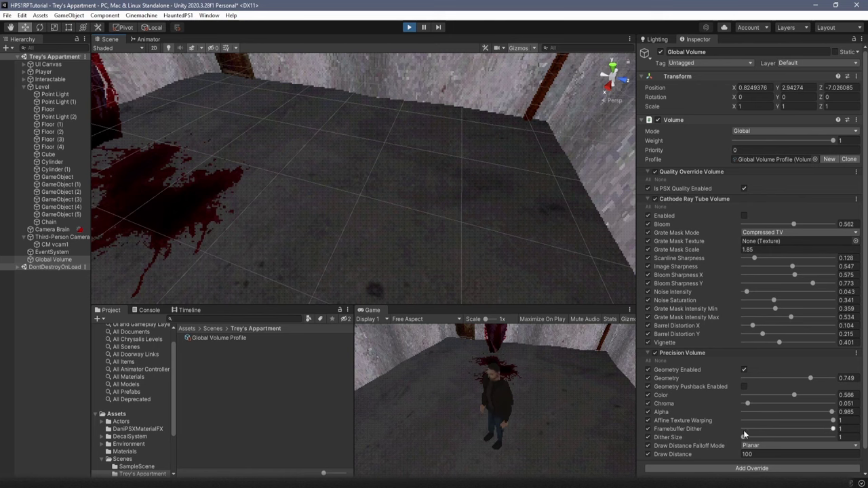
{"action": "mouse_move", "coordinate": [745, 438]}
{"action": "left_mouse_down"}
{"action": "mouse_move", "coordinate": [831, 442]}
{"action": "mouse_move", "coordinate": [747, 438]}
{"action": "left_mouse_up"}
{"action": "left_click_drag", "start_coordinate": [866, 442], "coordinate": [729, 441]}
{"action": "left_click_drag", "start_coordinate": [834, 430], "coordinate": [726, 432]}
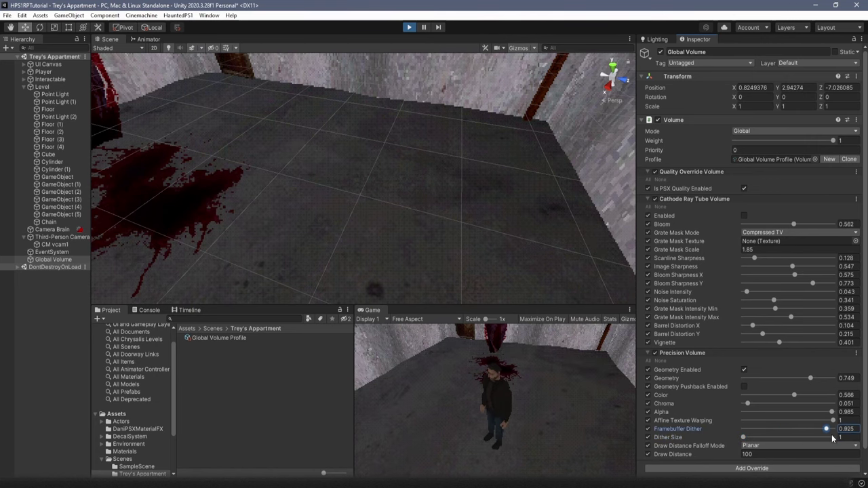
{"action": "right_click_drag", "start_coordinate": [543, 210], "coordinate": [351, 184]}
- Try the Cylindrical Draw Distance Falloff Mode with the Draw Distance lowered to 26.7
{"action": "scroll", "coordinate": [698, 434], "scroll_direction": "down", "scroll_amount": 2}
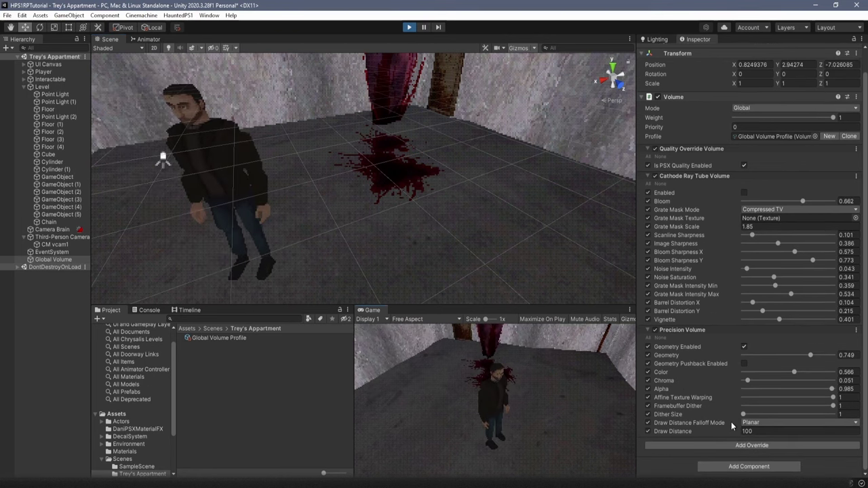
{"action": "left_click", "coordinate": [761, 423]}
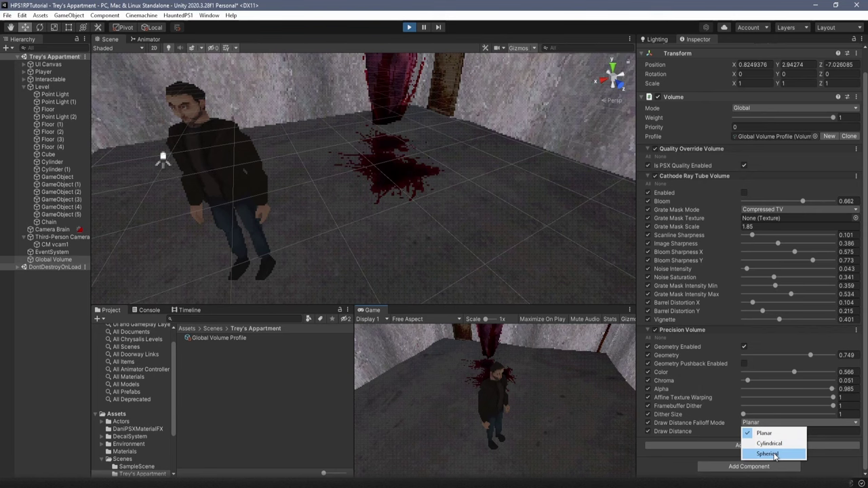
{"action": "left_click", "coordinate": [773, 445]}
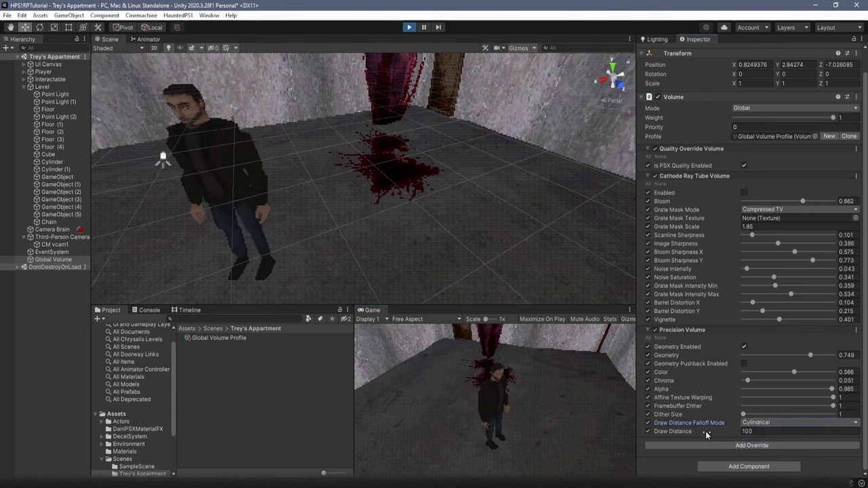
{"action": "left_click_drag", "start_coordinate": [706, 431], "coordinate": [629, 435]}
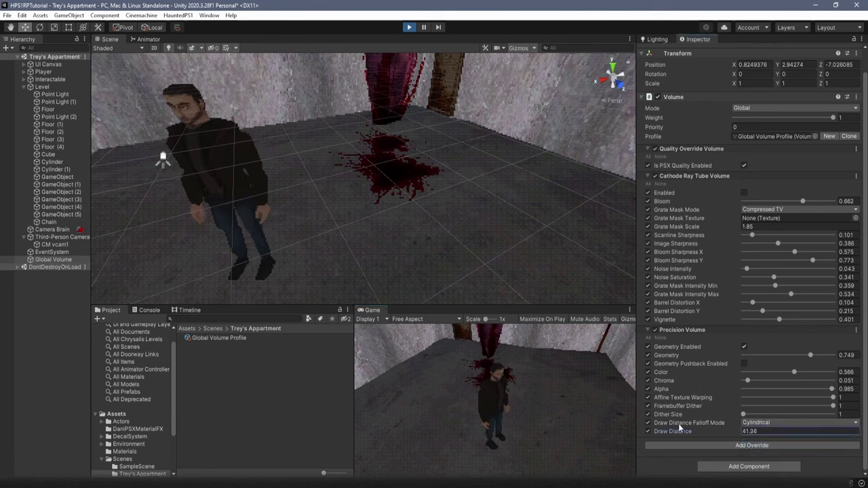
{"action": "mouse_move", "coordinate": [390, 396]}
{"action": "left_mouse_down"}
{"action": "mouse_move", "coordinate": [91, 381]}
{"action": "mouse_move", "coordinate": [207, 382]}
{"action": "mouse_move", "coordinate": [122, 384]}
{"action": "mouse_move", "coordinate": [223, 392]}
{"action": "left_mouse_up"}
- Switch the Draw Distance Falloff Mode through Planar to Spherical and set the Draw Distance to 31.4
{"action": "left_click", "coordinate": [767, 423]}
{"action": "left_click", "coordinate": [760, 434]}
{"action": "left_click", "coordinate": [765, 422]}
{"action": "left_click", "coordinate": [769, 454]}
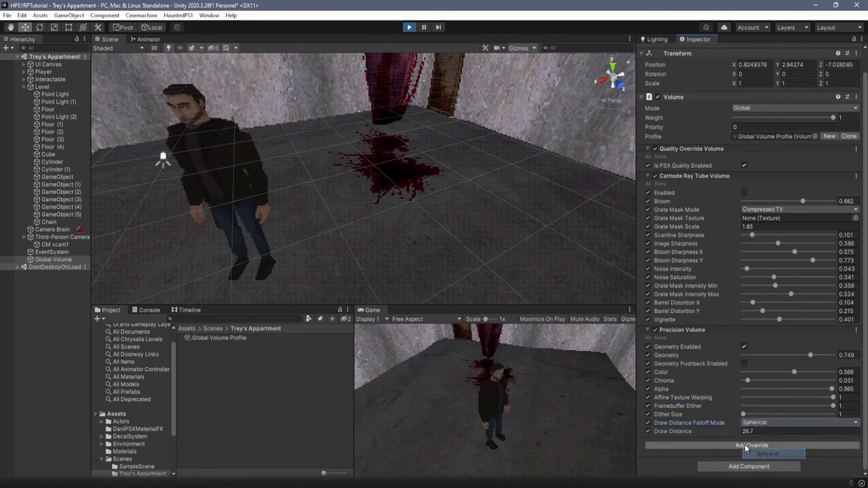
{"action": "mouse_move", "coordinate": [704, 427]}
{"action": "left_mouse_down"}
{"action": "mouse_move", "coordinate": [593, 428]}
{"action": "mouse_move", "coordinate": [648, 434]}
{"action": "left_mouse_up"}
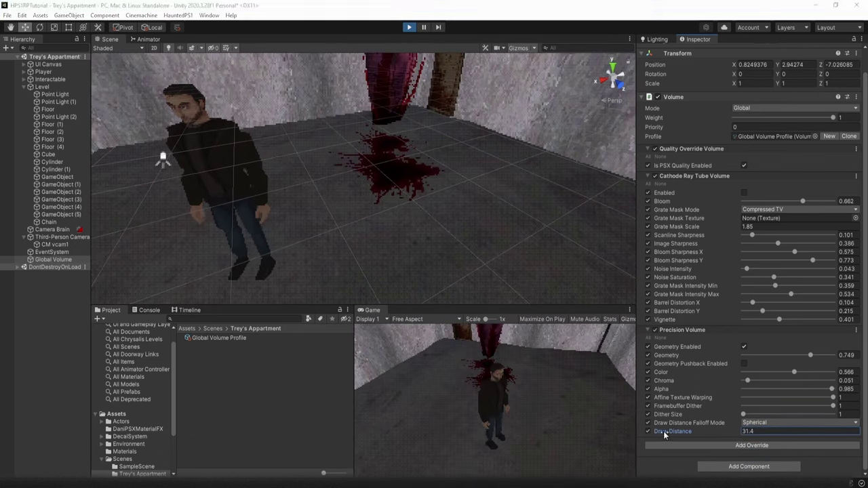
- Add a HauntedPS1 FogVolume override to the Global Volume and turn on all of its settings for overriding
{"action": "left_click", "coordinate": [748, 446]}
{"action": "left_click", "coordinate": [722, 329]}
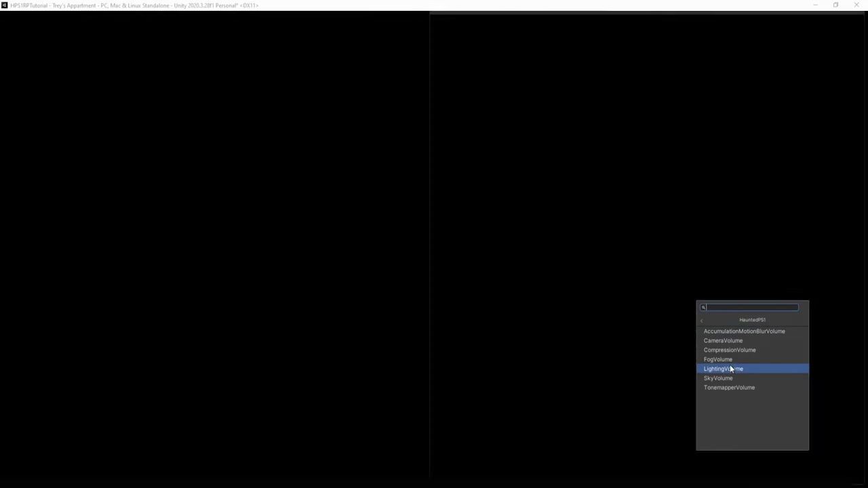
{"action": "left_click", "coordinate": [731, 359]}
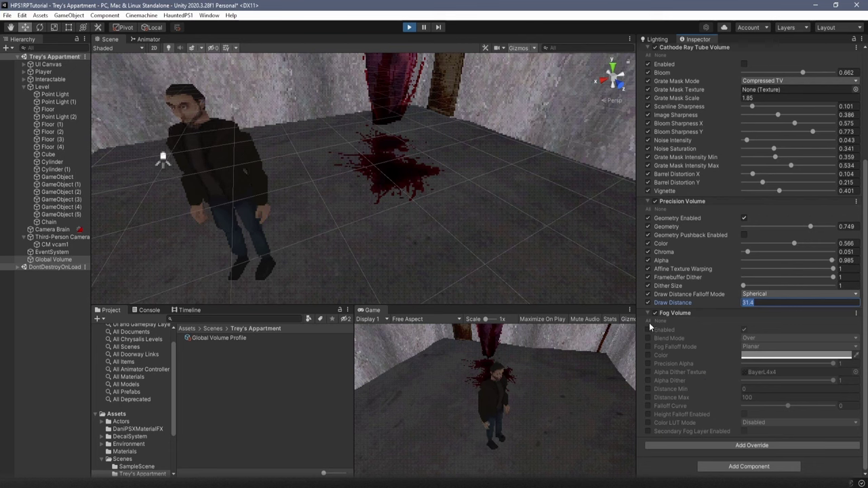
{"action": "left_click", "coordinate": [648, 321]}
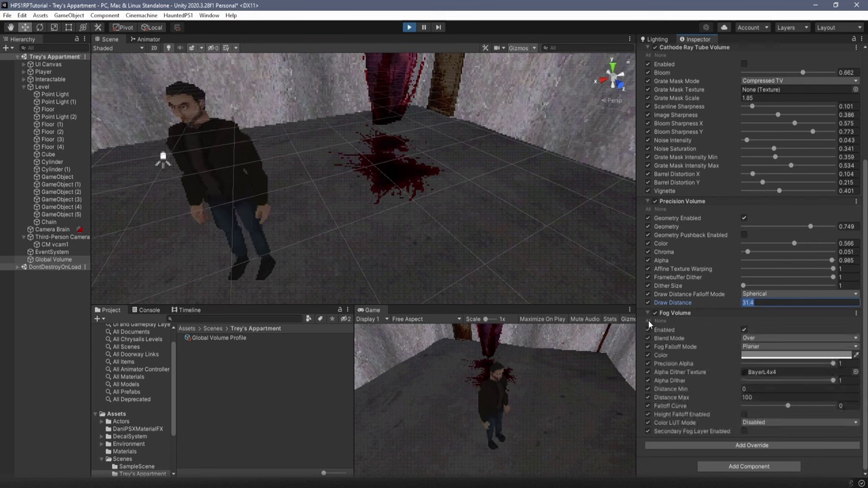
- Set the fog's Fog Falloff Mode to Cylindrical and its Blend Mode to Additive
{"action": "left_click", "coordinate": [758, 348]}
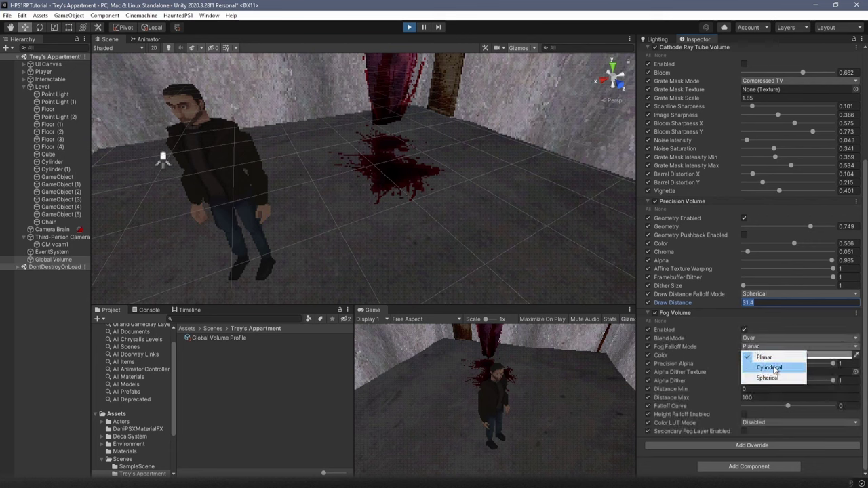
{"action": "left_click", "coordinate": [770, 367]}
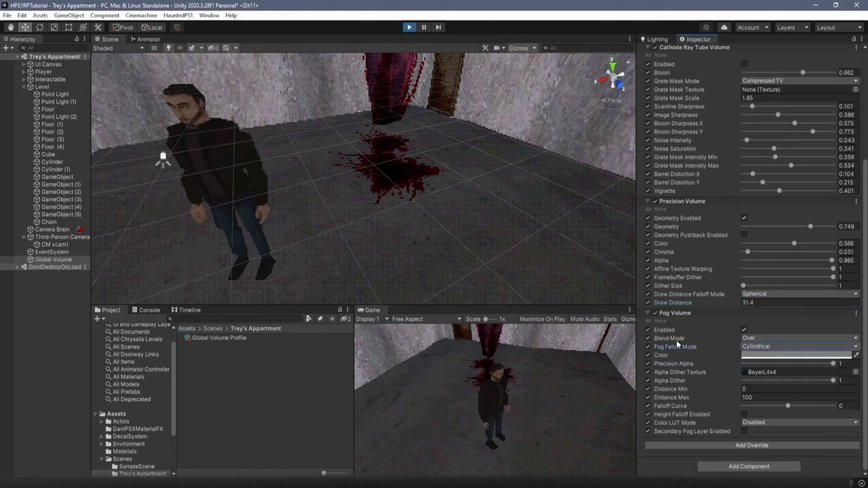
{"action": "left_click", "coordinate": [775, 338]}
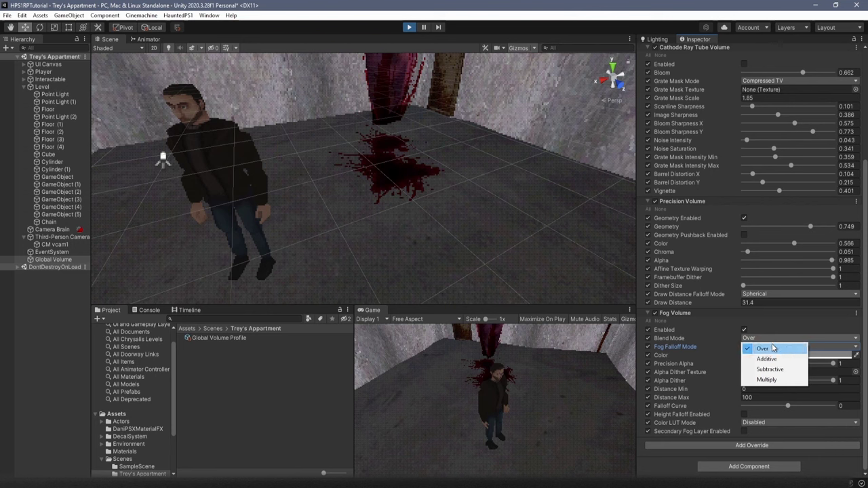
{"action": "left_click", "coordinate": [771, 360]}
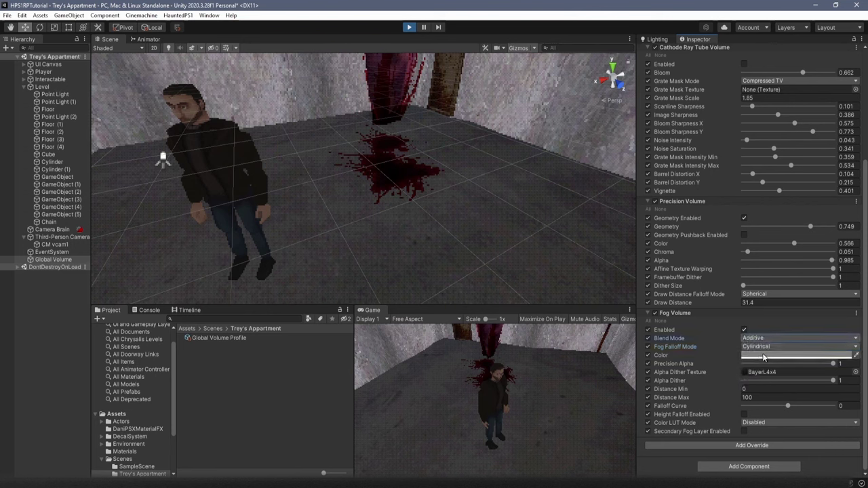
- Make the fog Color opaque white (FFFFFF), lower Distance Max to 16.4, and walk the character through the room to check it
{"action": "left_click", "coordinate": [763, 360]}
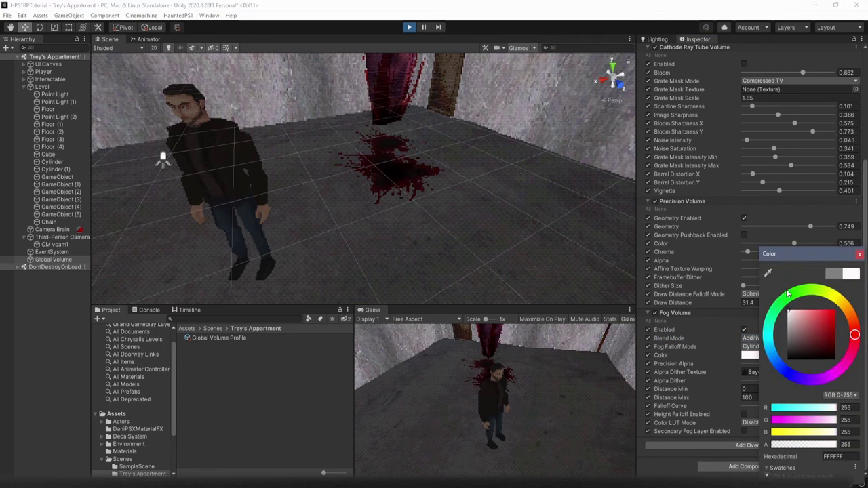
{"action": "left_click", "coordinate": [859, 256]}
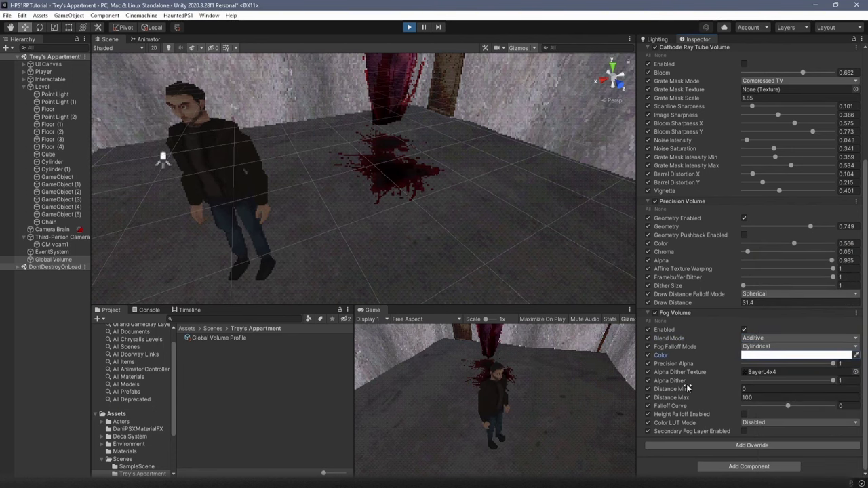
{"action": "left_click_drag", "start_coordinate": [679, 398], "coordinate": [442, 388]}
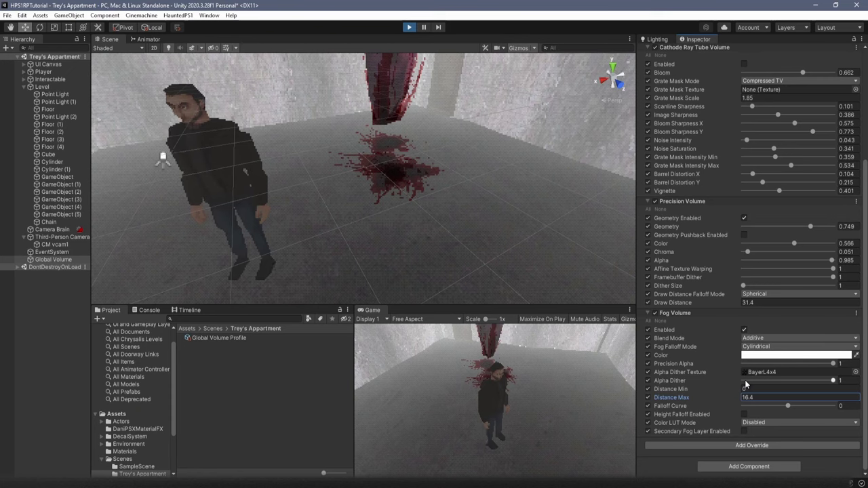
{"action": "left_click", "coordinate": [493, 427]}
{"action": "key", "text": "s"}
{"action": "key", "text": "a"}
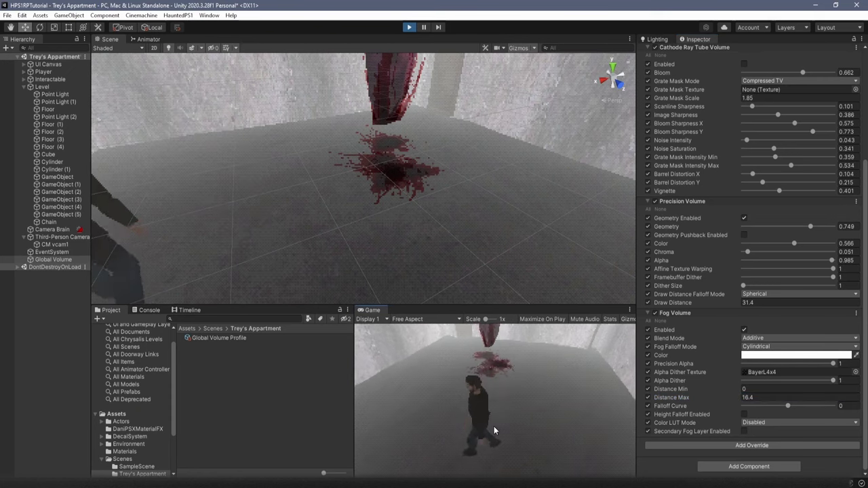
{"action": "key", "text": "w"}
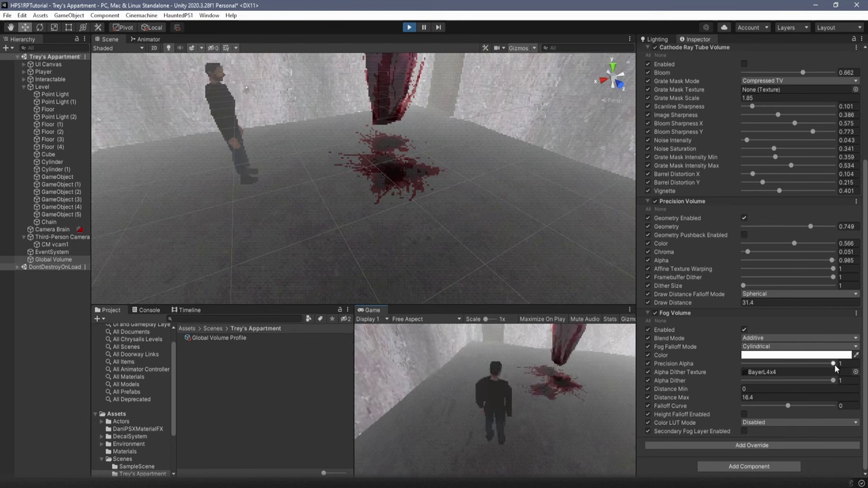
- Try the fog's Precision Alpha at 0, and set it to 0.341
{"action": "left_click_drag", "start_coordinate": [834, 364], "coordinate": [726, 367]}
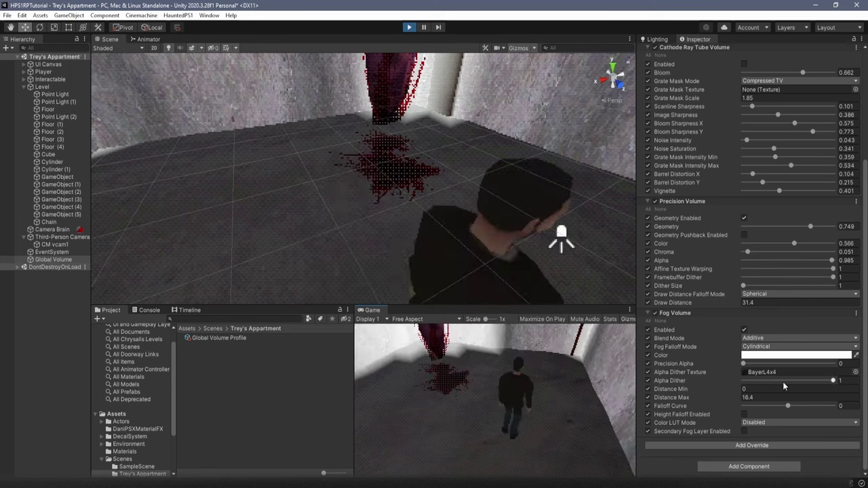
{"action": "left_click_drag", "start_coordinate": [744, 365], "coordinate": [774, 366]}
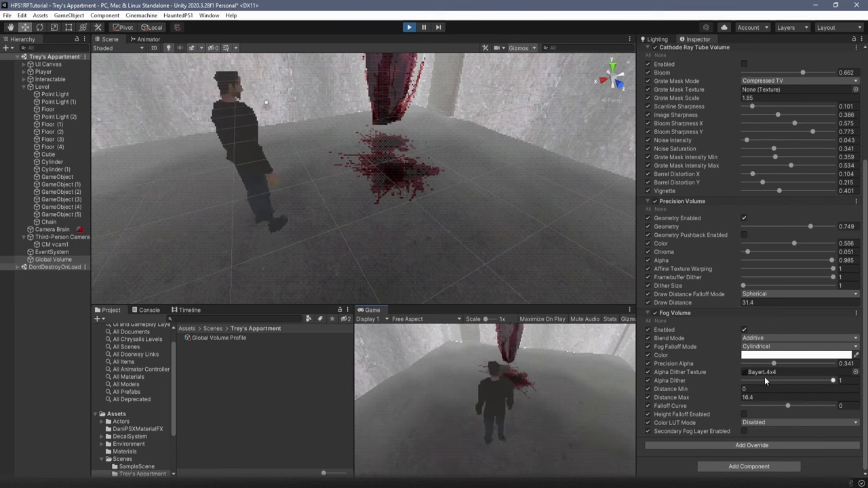
- Compare the fog's Alpha Dither at 0 and 1, and try a Falloff Curve of -0.6 before returning it to 0
{"action": "left_click_drag", "start_coordinate": [830, 381], "coordinate": [848, 382]}
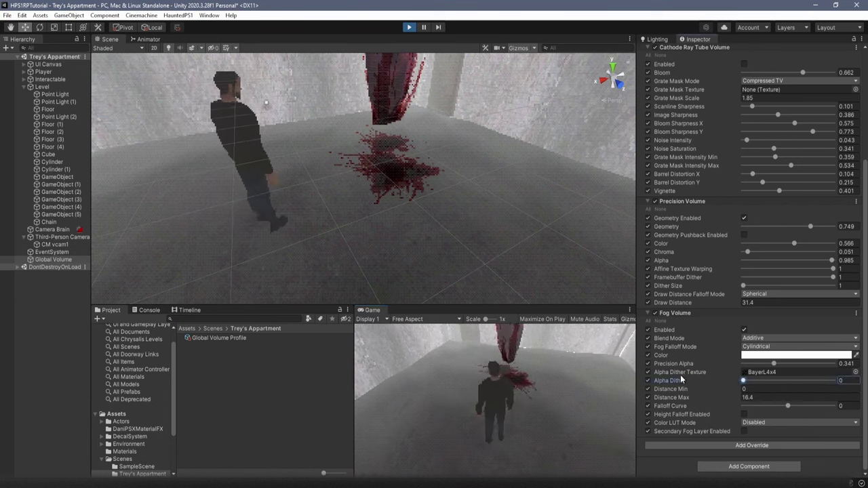
{"action": "left_click_drag", "start_coordinate": [681, 376], "coordinate": [841, 380]}
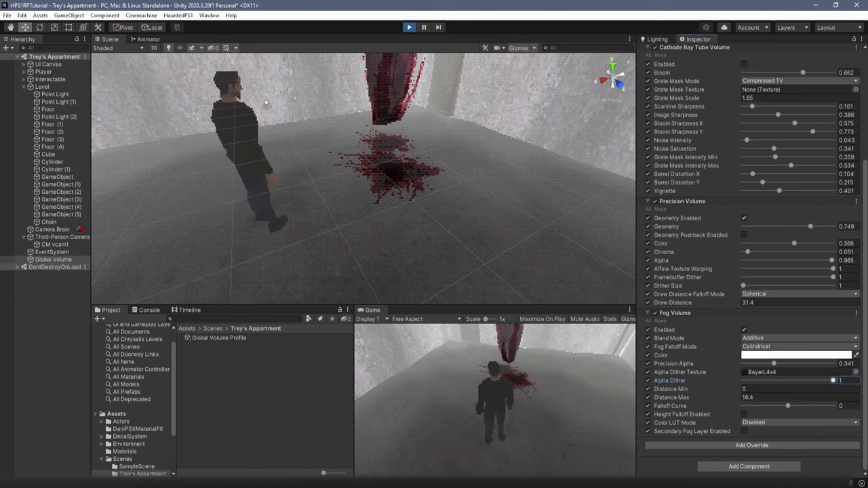
{"action": "left_click", "coordinate": [494, 368]}
{"action": "key", "text": "w"}
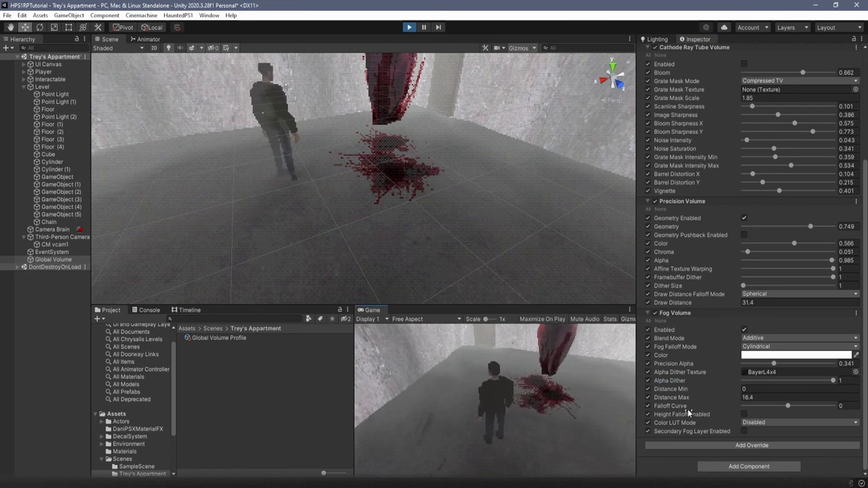
{"action": "left_click_drag", "start_coordinate": [789, 407], "coordinate": [762, 408]}
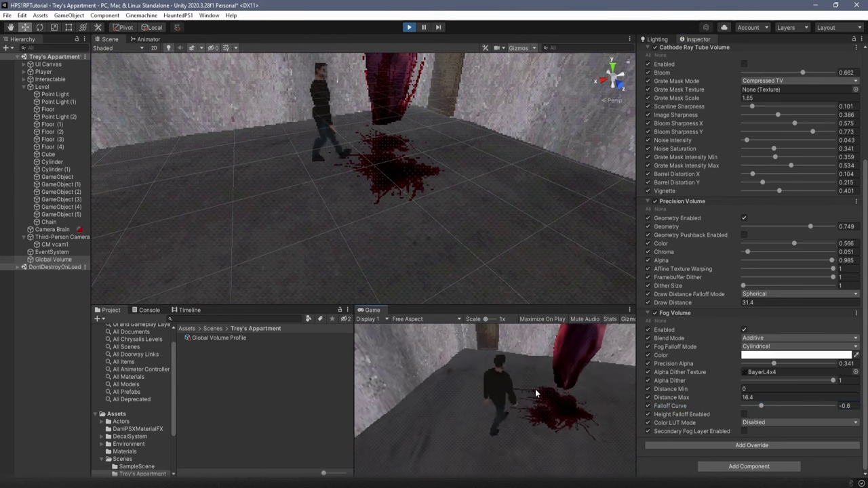
{"action": "left_click_drag", "start_coordinate": [764, 405], "coordinate": [789, 407]}
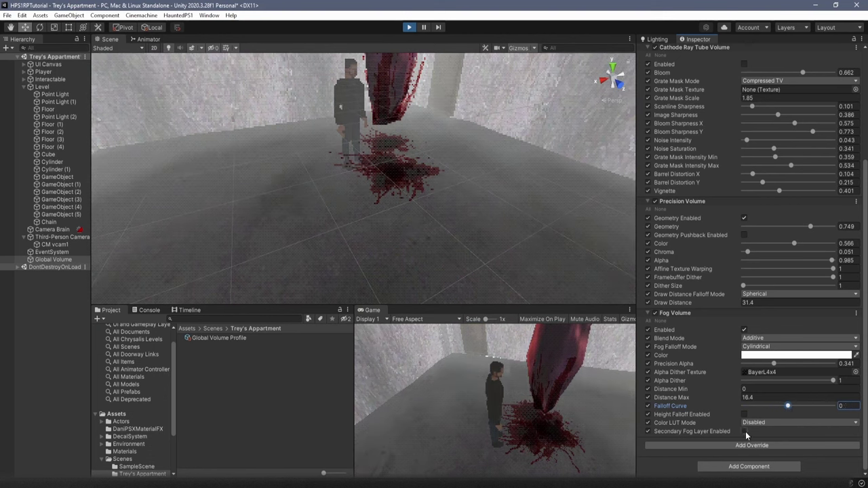
- Try the Secondary Fog Layer with its Color Secondary set to pure red (FF0000)
{"action": "left_click", "coordinate": [744, 431]}
{"action": "scroll", "coordinate": [747, 427], "scroll_direction": "down", "scroll_amount": 2}
{"action": "left_click", "coordinate": [763, 399]}
{"action": "left_click_drag", "start_coordinate": [831, 334], "coordinate": [847, 300]}
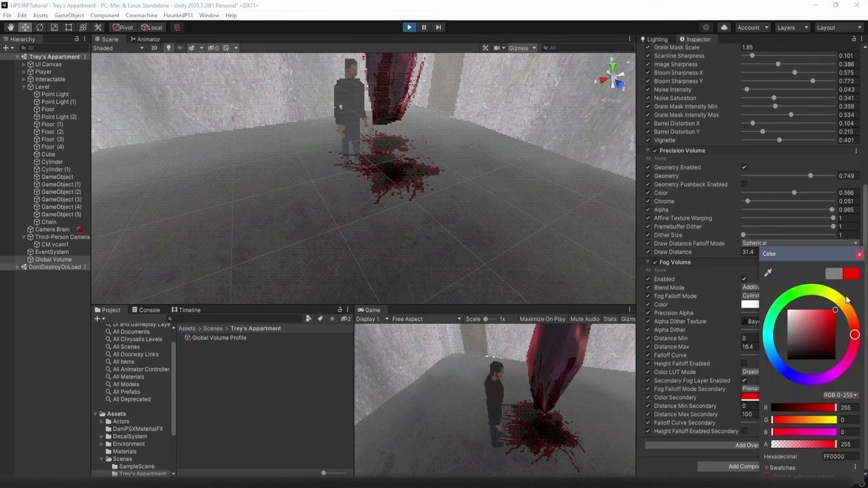
{"action": "left_click", "coordinate": [859, 256]}
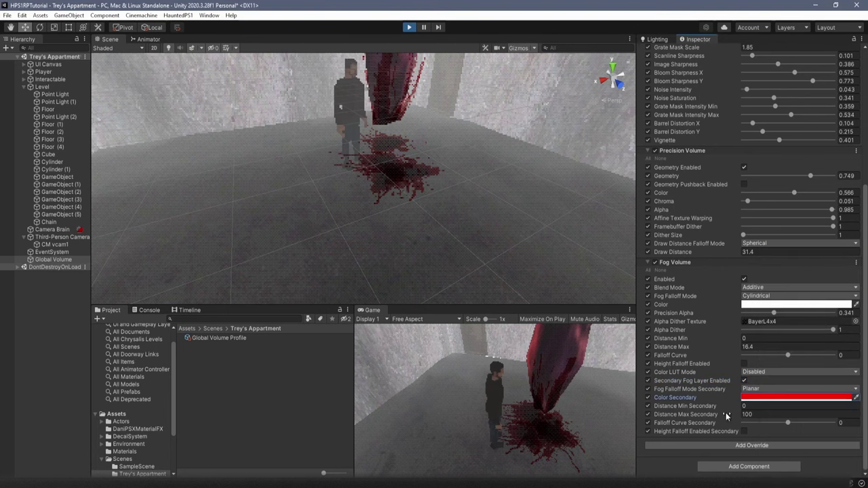
- Try a Distance Max Secondary of 19.9 while walking the character around, and disable the Secondary Fog Layer
{"action": "left_click_drag", "start_coordinate": [725, 412], "coordinate": [497, 425]}
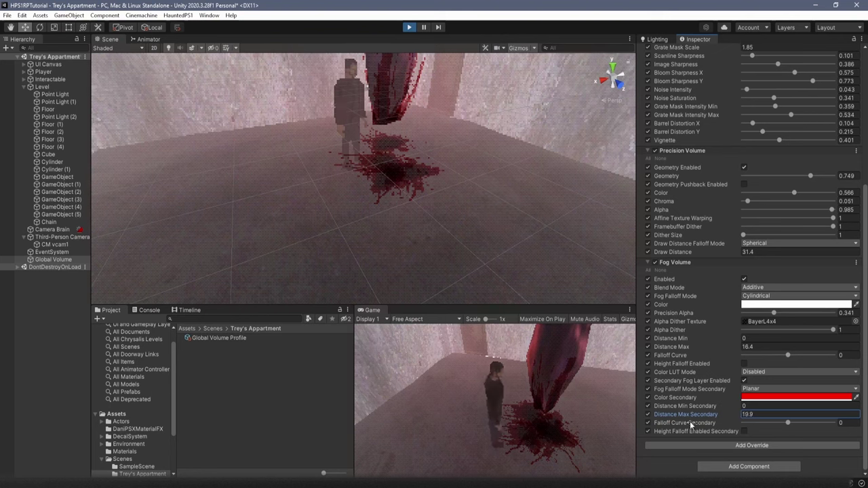
{"action": "left_click", "coordinate": [443, 378]}
{"action": "key", "text": "s"}
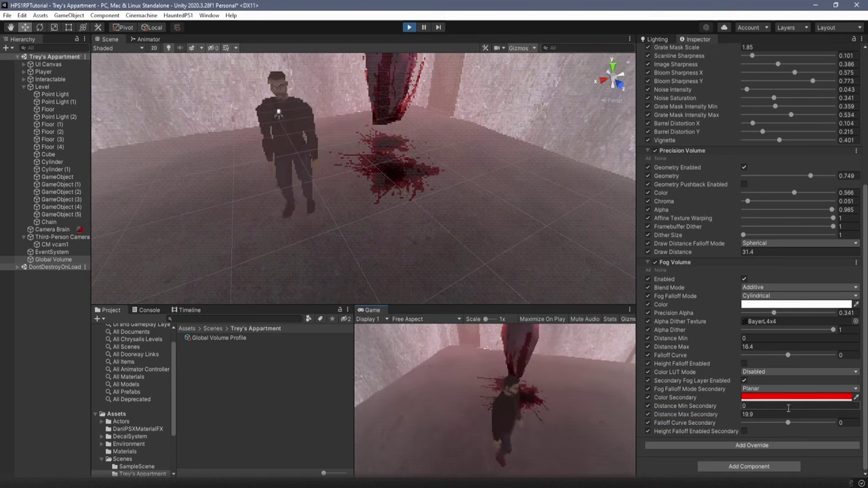
{"action": "left_click", "coordinate": [744, 381]}
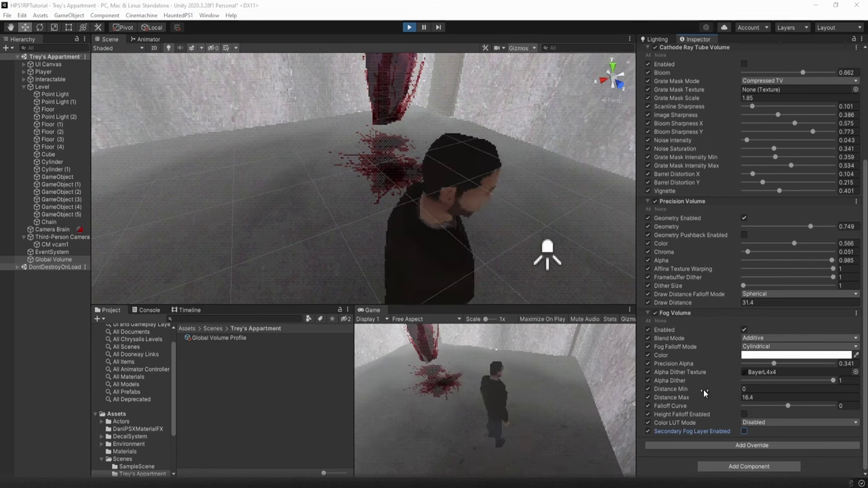
- Add a HauntedPS1 CameraVolume override with all of its settings overridden, and enable its frame limit
{"action": "left_click", "coordinate": [722, 446]}
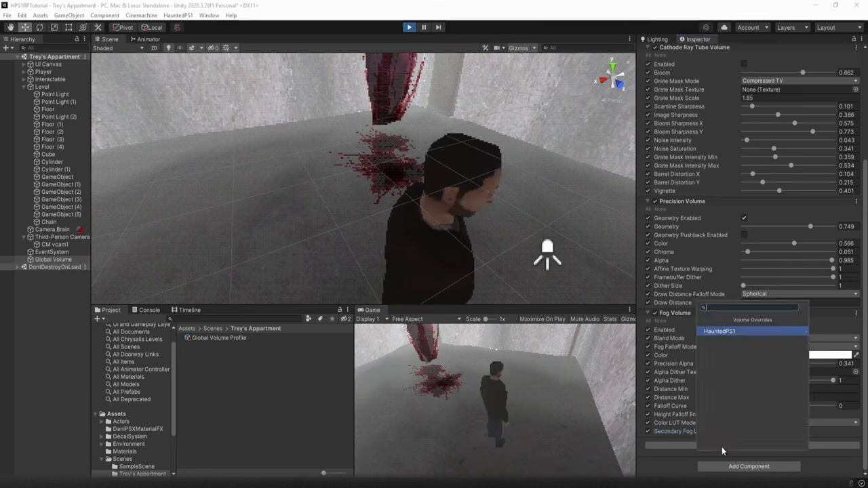
{"action": "left_click", "coordinate": [729, 330]}
{"action": "left_click", "coordinate": [727, 341]}
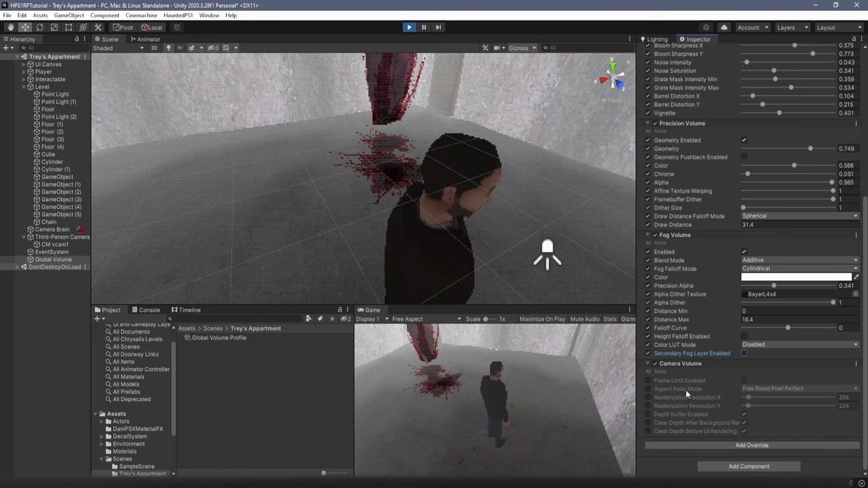
{"action": "left_click", "coordinate": [648, 372]}
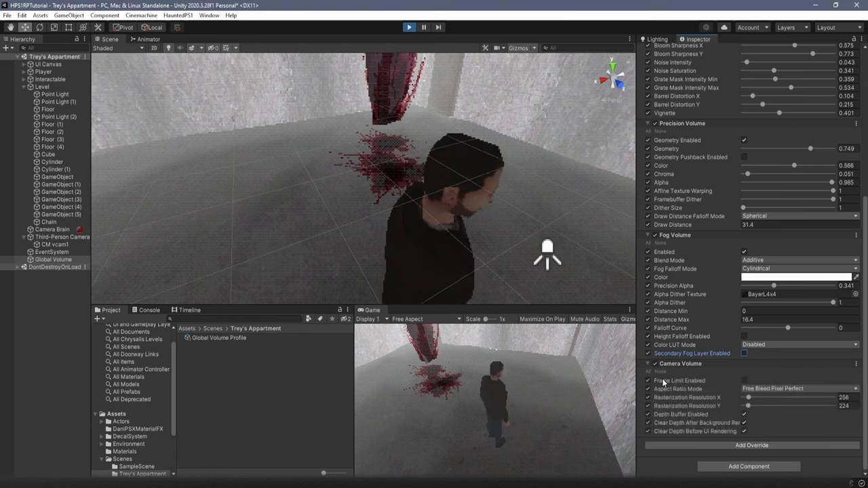
{"action": "left_click", "coordinate": [745, 382]}
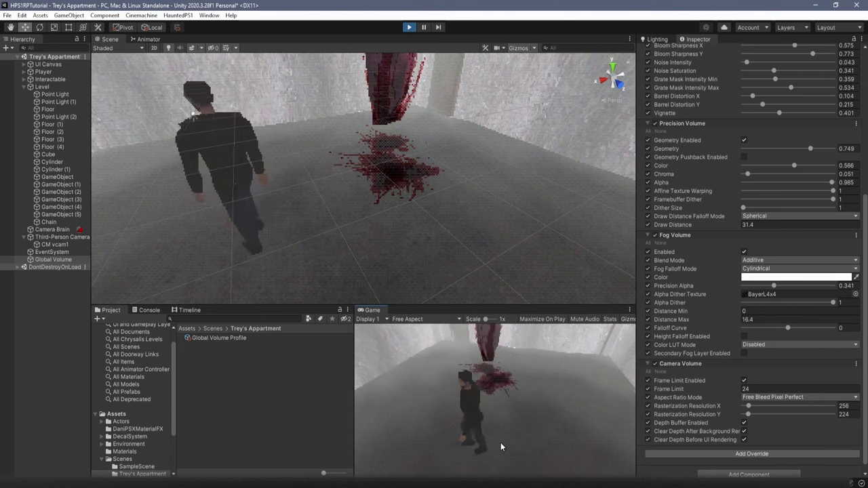
- Try a Frame Limit of 5 in the Camera Volume while walking the character around the room
{"action": "left_click", "coordinate": [780, 388]}
{"action": "type", "text": "5"}
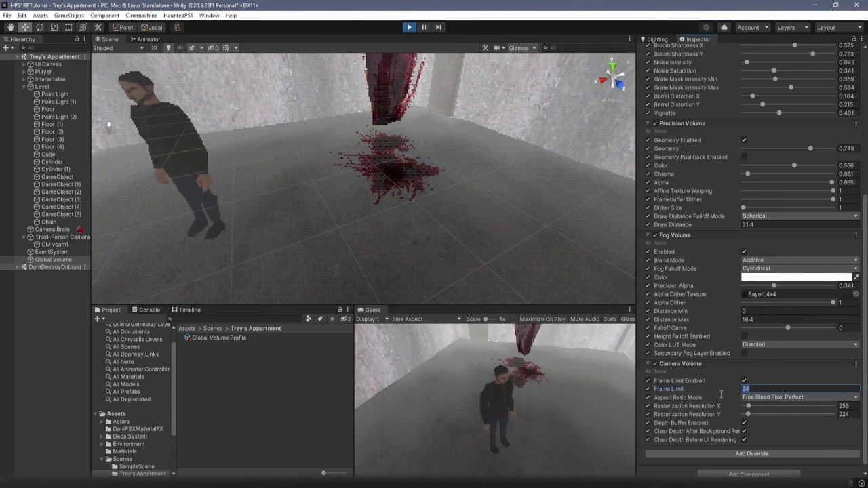
{"action": "left_click", "coordinate": [487, 407]}
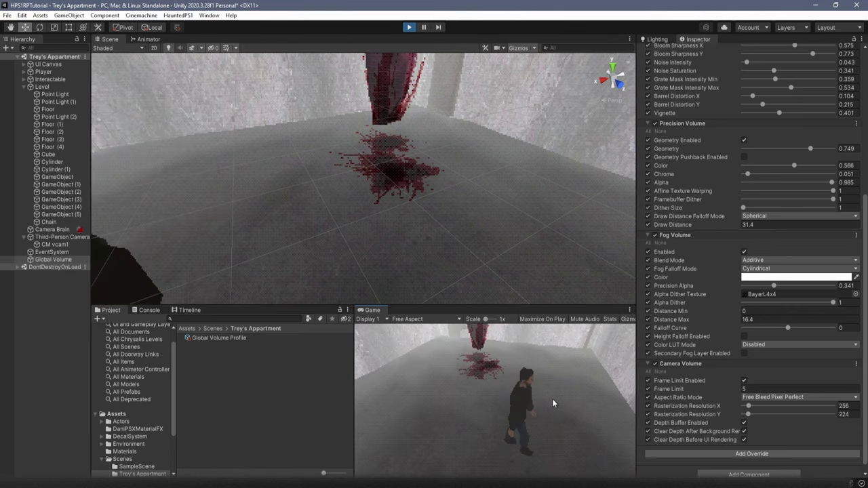
{"action": "key", "text": "a"}
{"action": "key", "text": "s"}
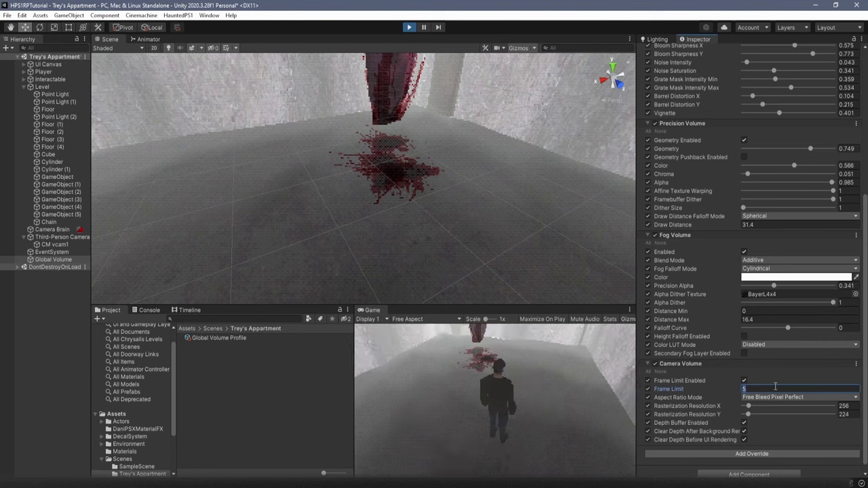
- Set the Camera Volume's Frame Limit to 24 and walk the character around to check the motion
{"action": "left_click", "coordinate": [774, 389]}
{"action": "left_click", "coordinate": [579, 392]}
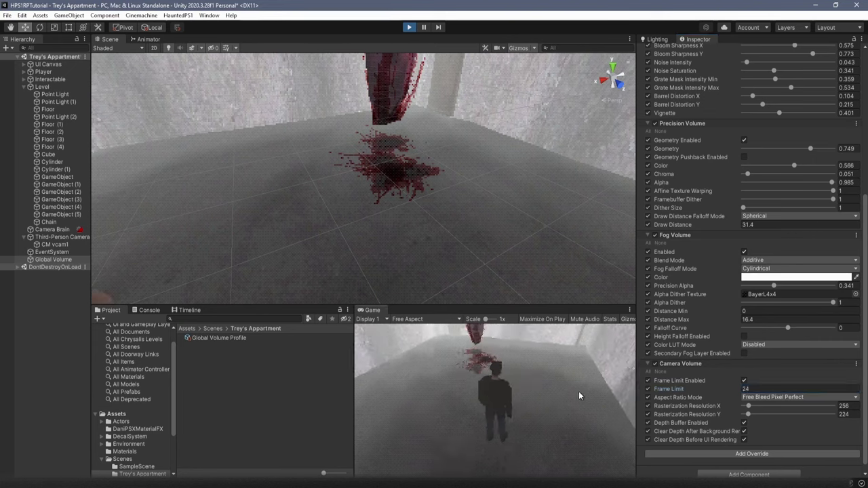
{"action": "key", "text": "w"}
{"action": "key", "text": "s"}
{"action": "key", "text": "d"}
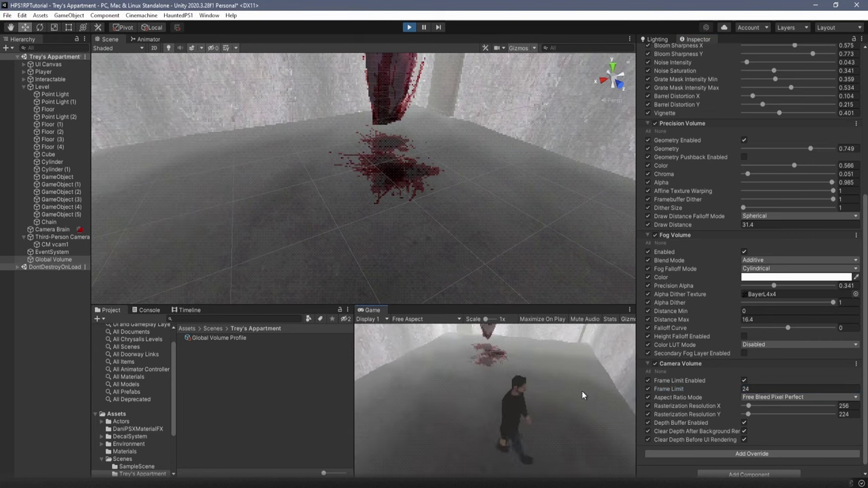
{"action": "key", "text": "w"}
{"action": "key", "text": "a"}
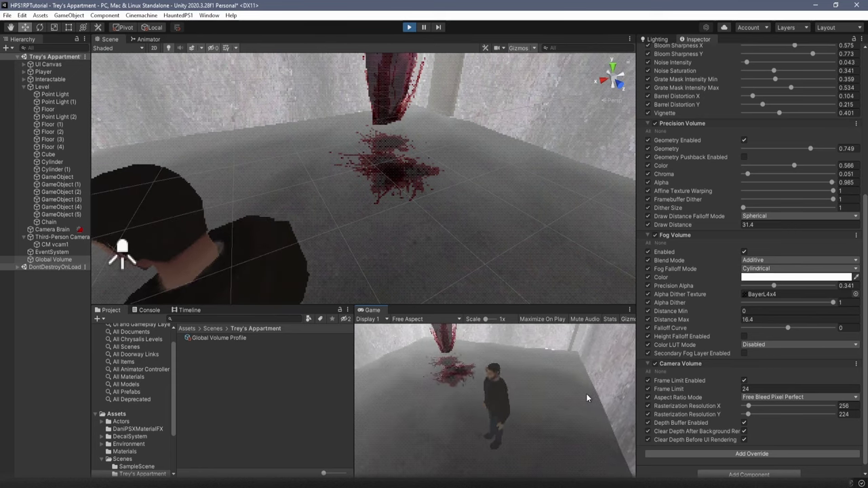
{"action": "key", "text": "w"}
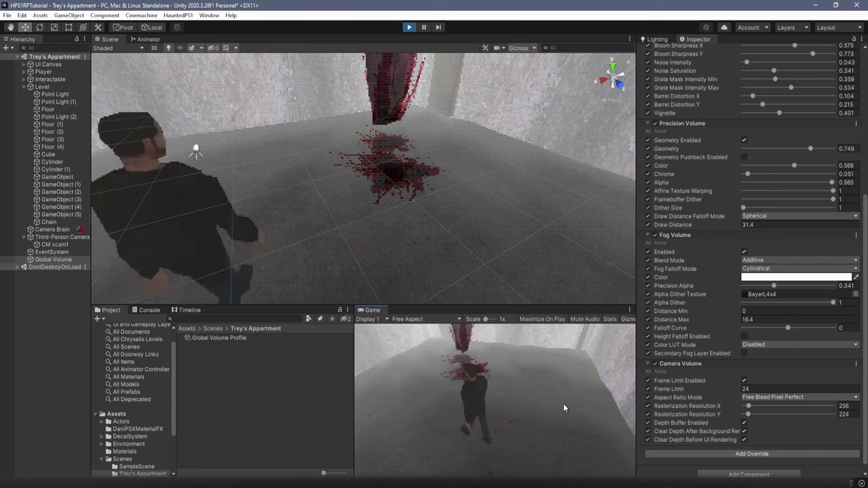
- Try a Rasterization Resolution Y of 18 in the Camera Volume while walking the character around, and restore it to 224
{"action": "key", "text": "s"}
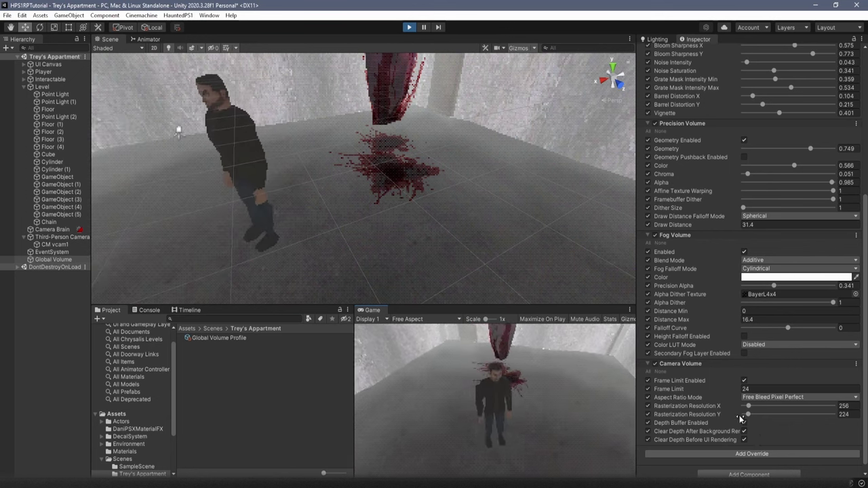
{"action": "left_click_drag", "start_coordinate": [747, 417], "coordinate": [743, 418]}
{"action": "left_click", "coordinate": [553, 411]}
{"action": "key", "text": "s"}
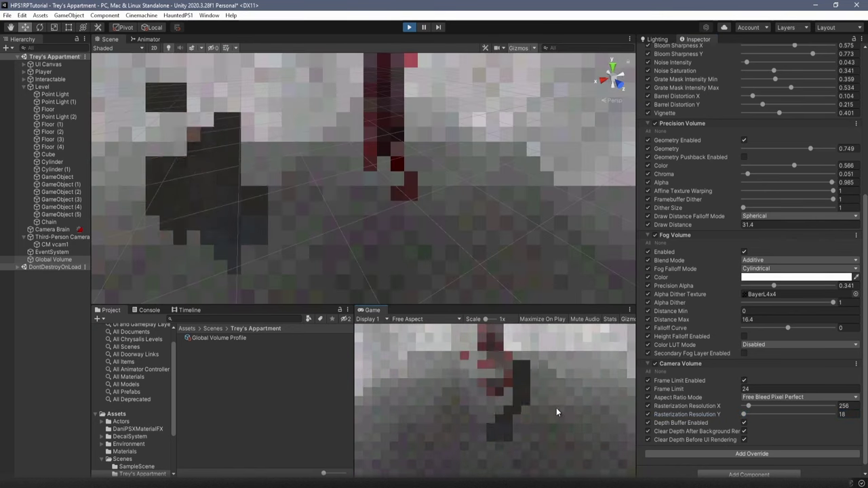
{"action": "key", "text": "d"}
{"action": "key", "text": "w"}
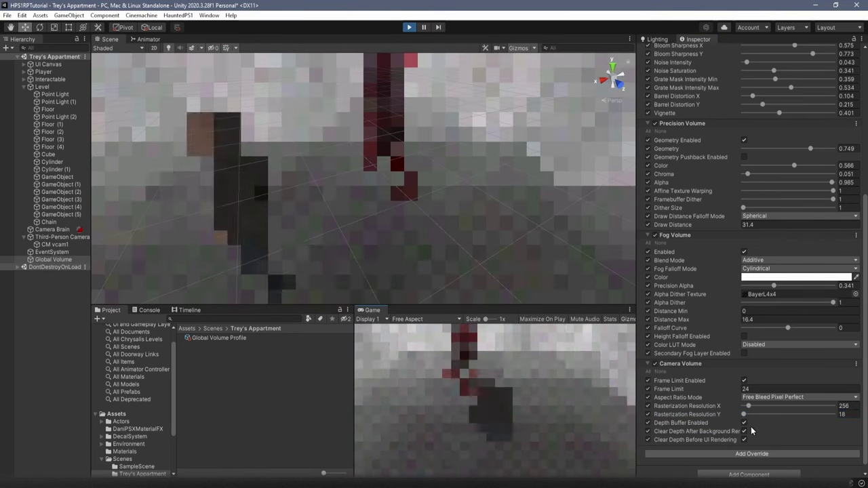
{"action": "mouse_move", "coordinate": [744, 415]}
{"action": "left_mouse_down"}
{"action": "mouse_move", "coordinate": [785, 417]}
{"action": "mouse_move", "coordinate": [749, 422]}
{"action": "left_mouse_up"}
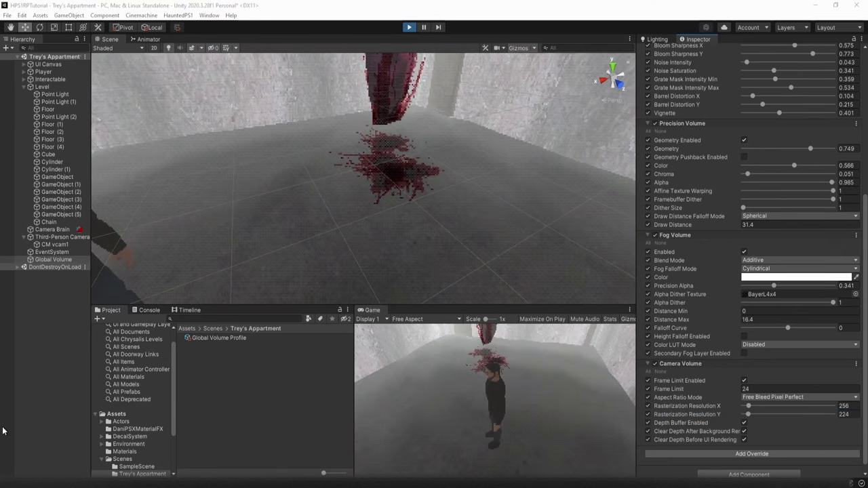
- Add a HauntedPS1 LightingVolume override with all of its settings overridden, and enable its lighting
{"action": "left_click", "coordinate": [749, 453]}
{"action": "left_click", "coordinate": [724, 338]}
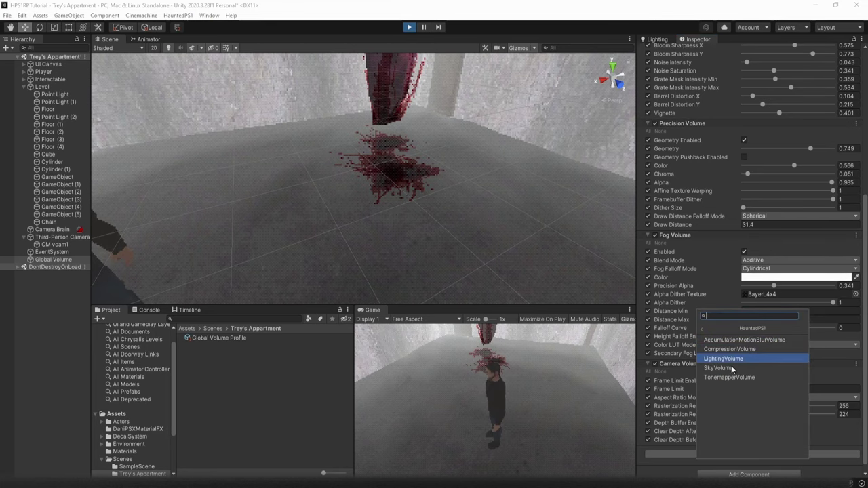
{"action": "left_click", "coordinate": [733, 359]}
{"action": "scroll", "coordinate": [678, 407], "scroll_direction": "down", "scroll_amount": 3}
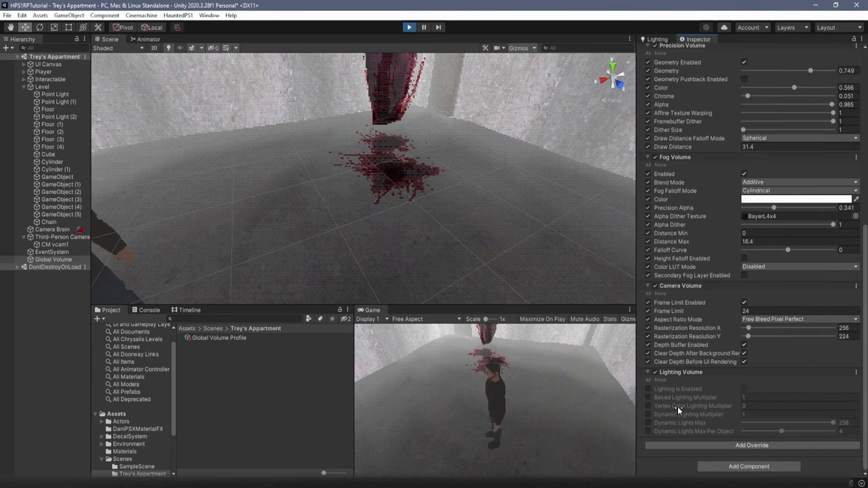
{"action": "left_click", "coordinate": [645, 379]}
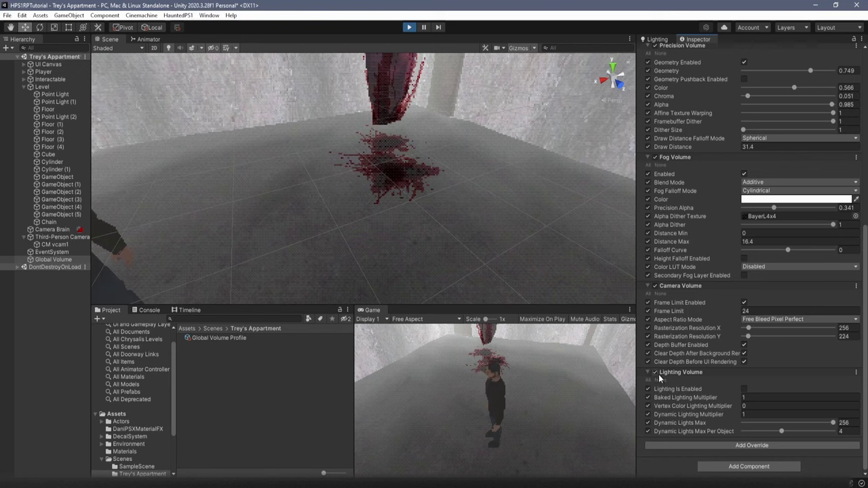
{"action": "left_click", "coordinate": [745, 390]}
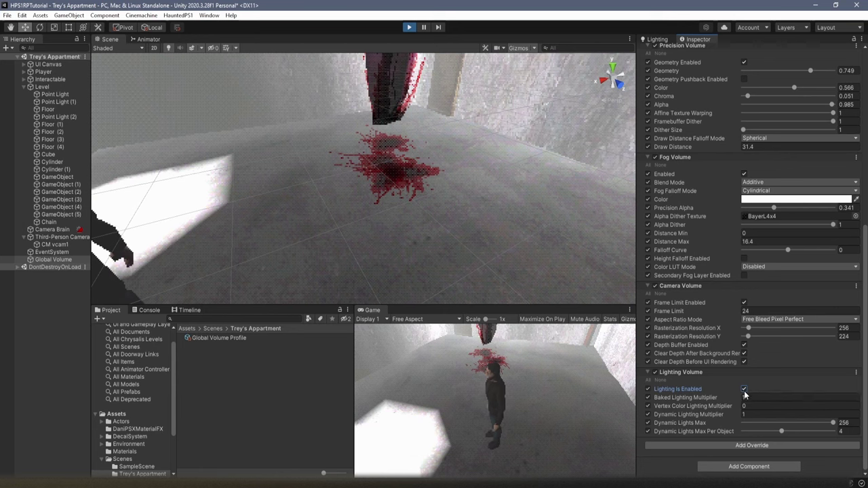
- Examine the scene's environment lighting settings, including the Ambient Color, and return to the volume's settings
{"action": "left_click", "coordinate": [658, 39]}
{"action": "left_click", "coordinate": [209, 15]}
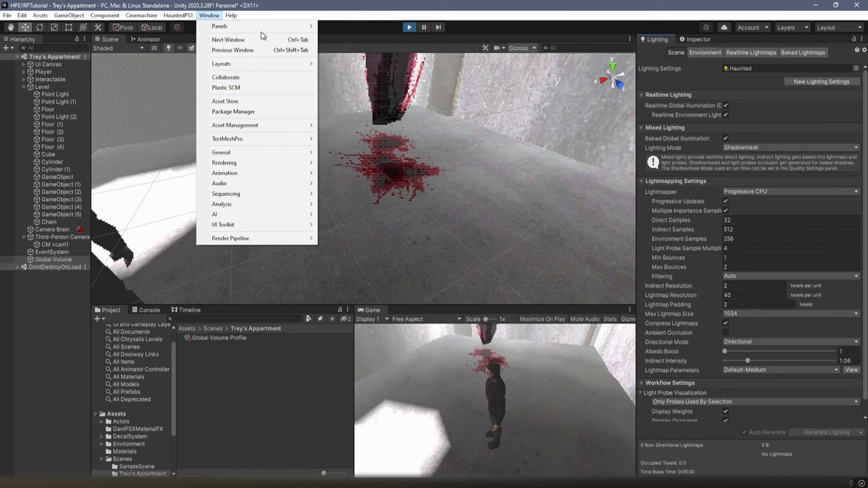
{"action": "mouse_move", "coordinate": [261, 30]}
{"action": "left_click", "coordinate": [757, 86]}
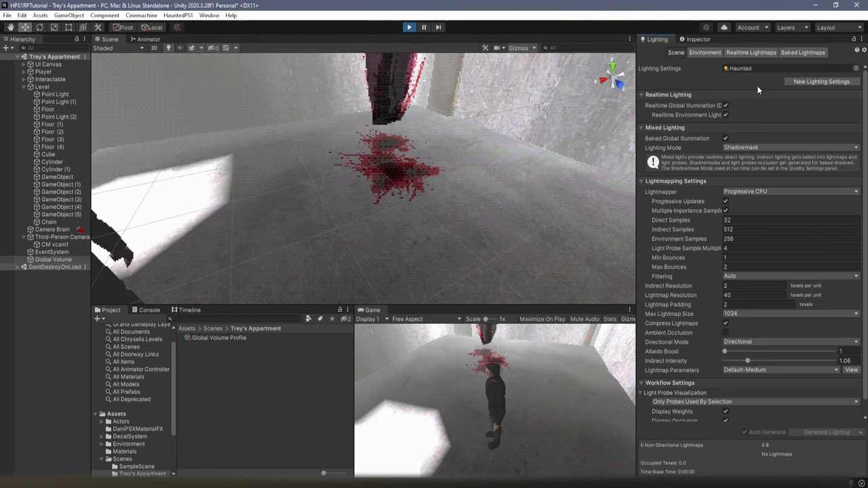
{"action": "left_click", "coordinate": [711, 54]}
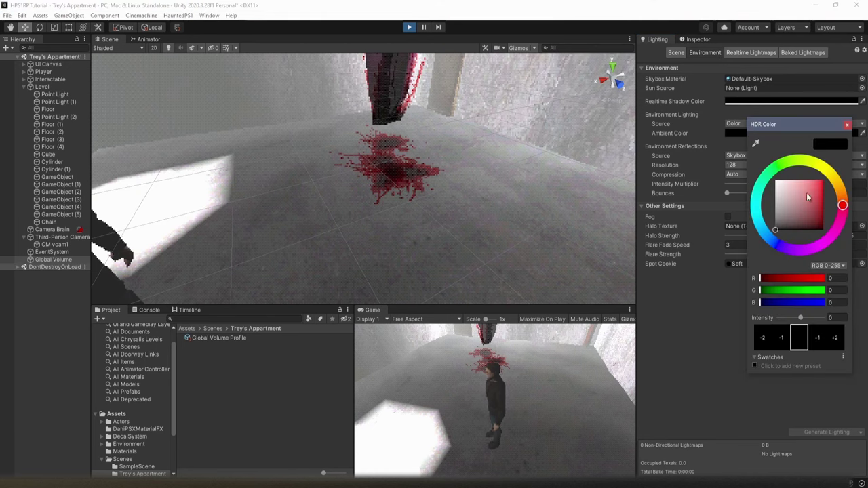
{"action": "left_click", "coordinate": [841, 138]}
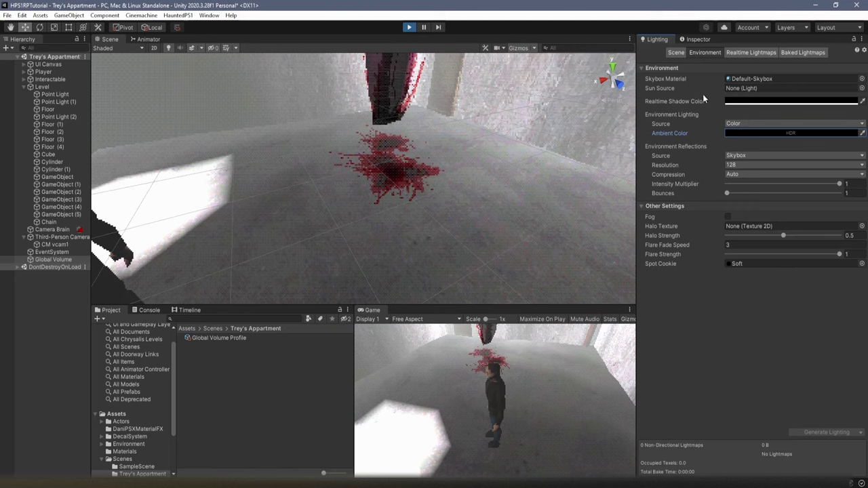
{"action": "left_click", "coordinate": [696, 39]}
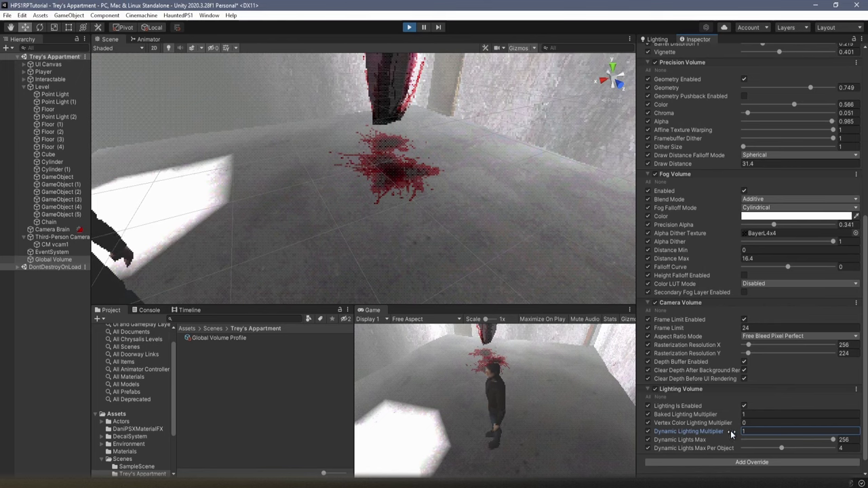
- Set the Dynamic and Baked Lighting Multipliers to 0 and darken the Fog Volume's color to hex 525252
{"action": "left_click_drag", "start_coordinate": [730, 434], "coordinate": [699, 421]}
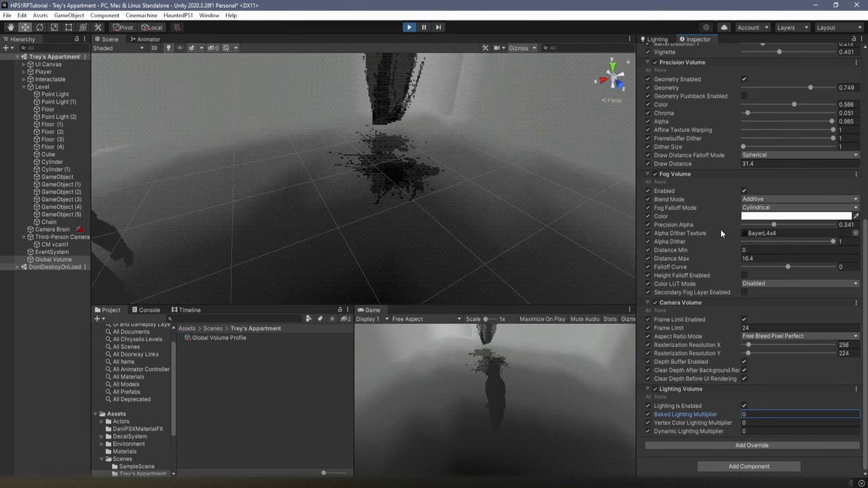
{"action": "left_click", "coordinate": [757, 216]}
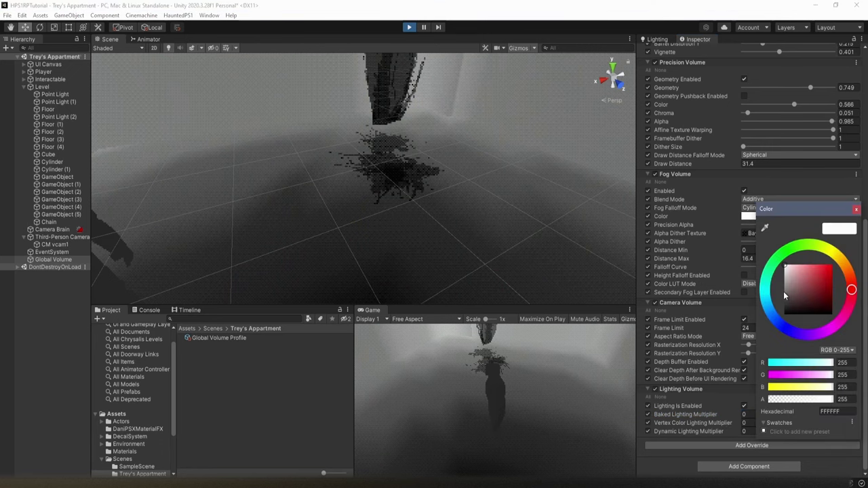
{"action": "left_click_drag", "start_coordinate": [784, 291], "coordinate": [782, 298]}
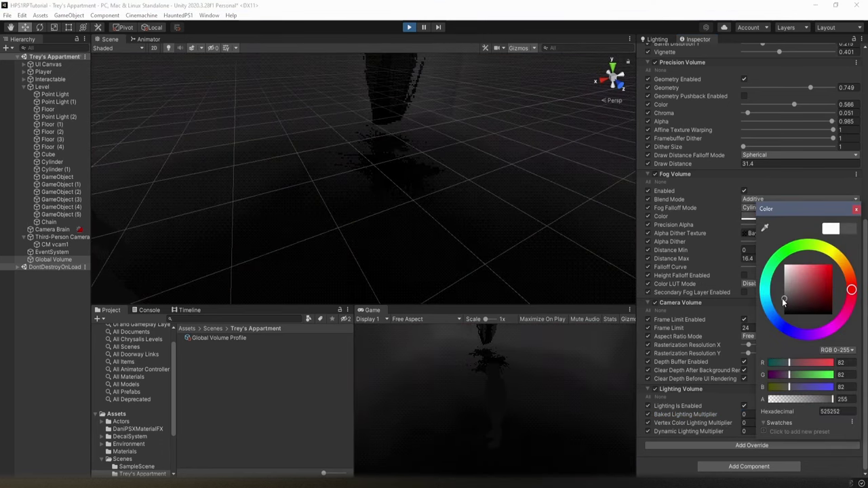
{"action": "left_click", "coordinate": [856, 209]}
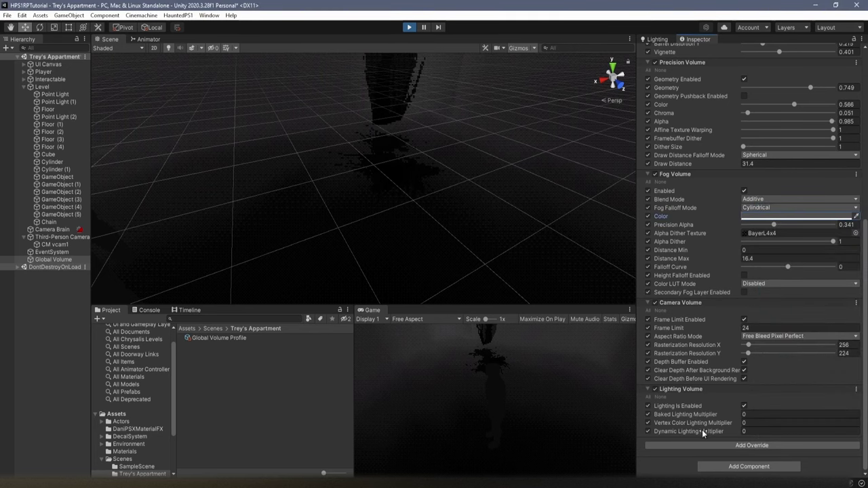
- Set the Lighting Volume's Dynamic Lighting Multiplier to 0.09 and its Baked Lighting Multiplier to 1
{"action": "left_click_drag", "start_coordinate": [702, 431], "coordinate": [707, 431]}
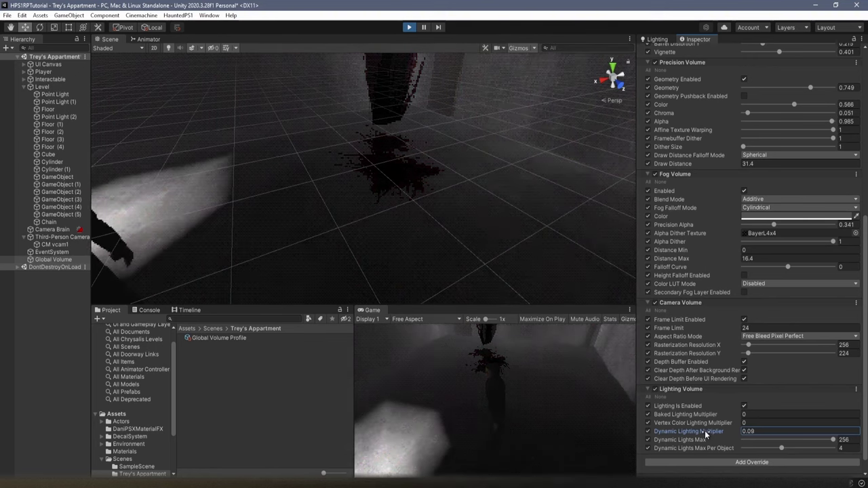
{"action": "left_click_drag", "start_coordinate": [711, 415], "coordinate": [770, 475]}
{"action": "left_click", "coordinate": [752, 414]}
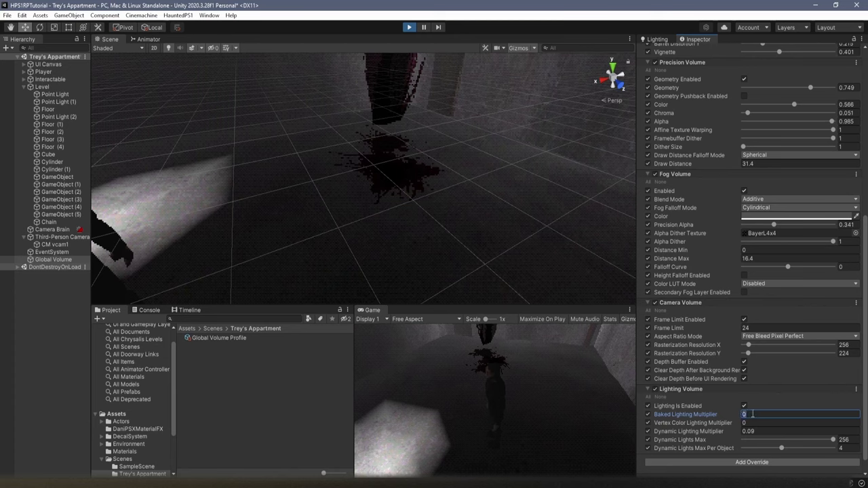
{"action": "type", "text": "1"}
{"action": "left_click", "coordinate": [709, 430]}
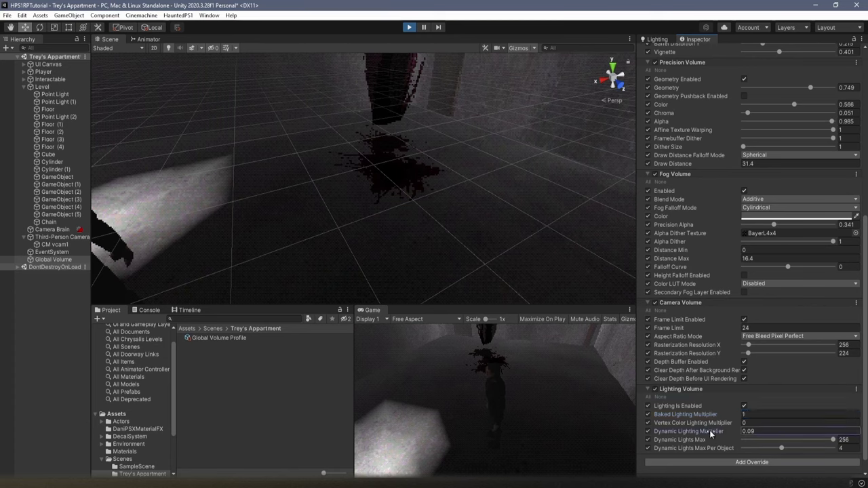
- Walk the character around the darkened room to check how the flashlight lights the floor, walls and hanging body bag
{"action": "left_click", "coordinate": [486, 382]}
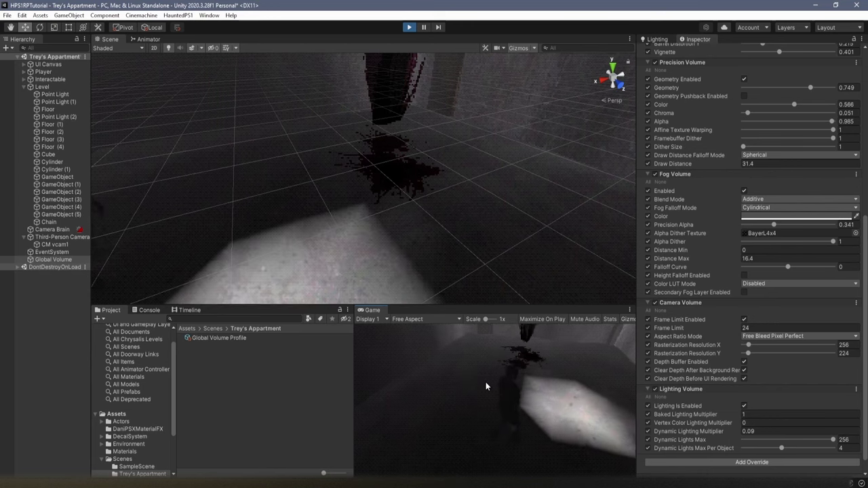
{"action": "key", "text": "w"}
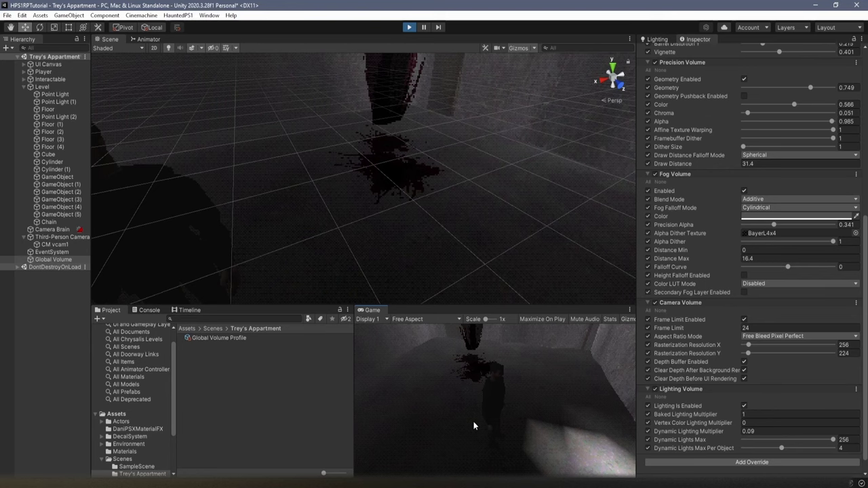
{"action": "key", "text": "d"}
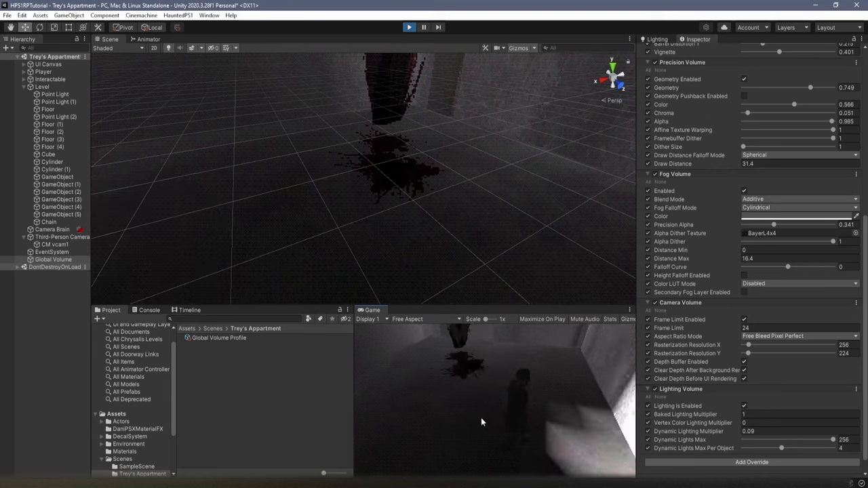
{"action": "key", "text": "w"}
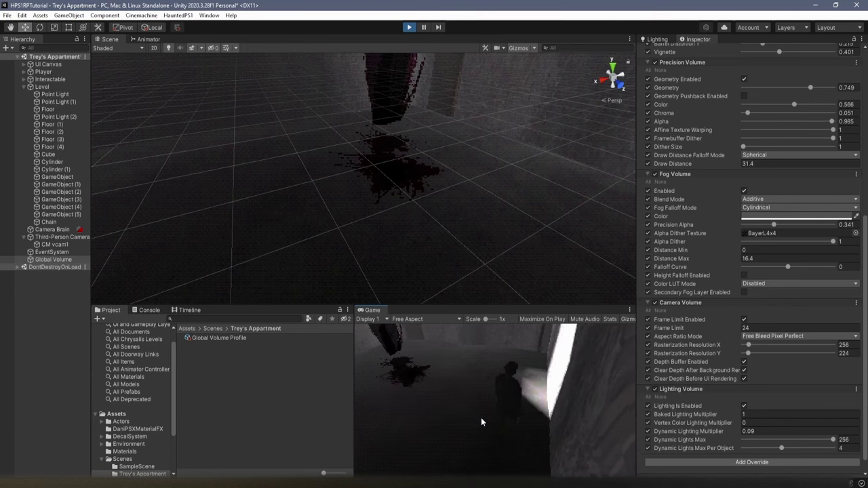
{"action": "key", "text": "s"}
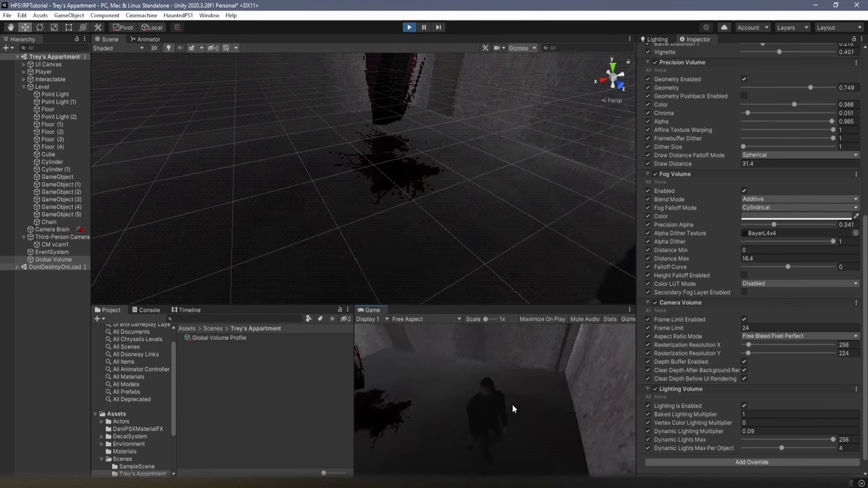
{"action": "key", "text": "d"}
{"action": "key", "text": "w"}
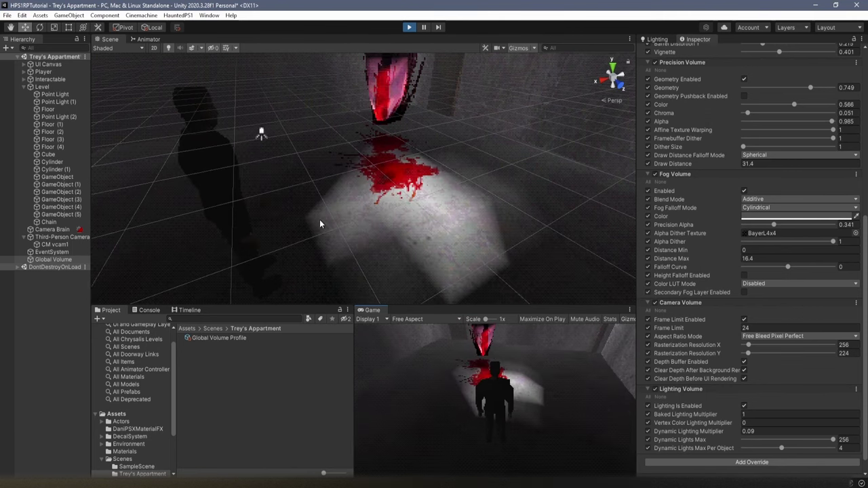
- Try the PerPixel Shading Evaluation Mode on the floor's Wood Floor material, and return it to PerVertex
{"action": "right_click_drag", "start_coordinate": [456, 183], "coordinate": [464, 168]}
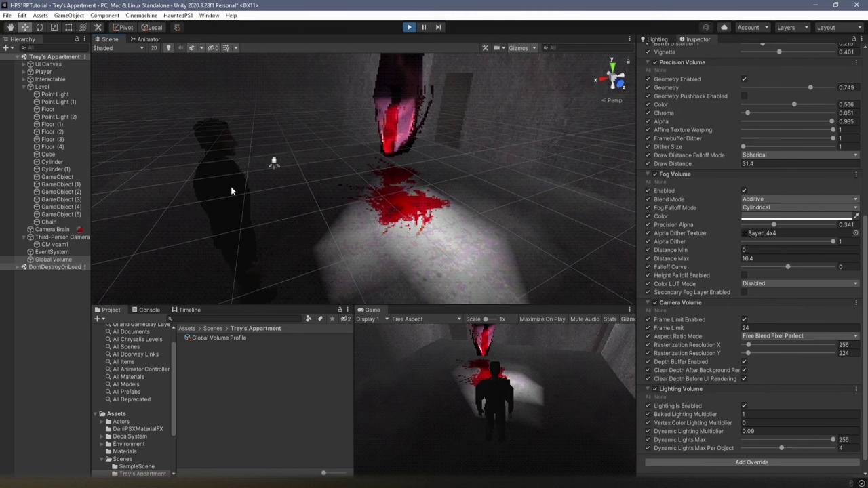
{"action": "left_click", "coordinate": [403, 257]}
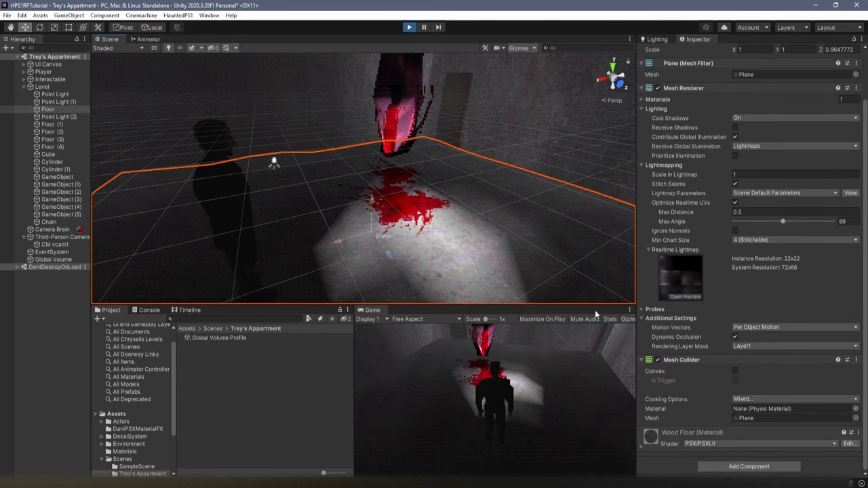
{"action": "left_click", "coordinate": [642, 442]}
{"action": "scroll", "coordinate": [764, 401], "scroll_direction": "down", "scroll_amount": 5}
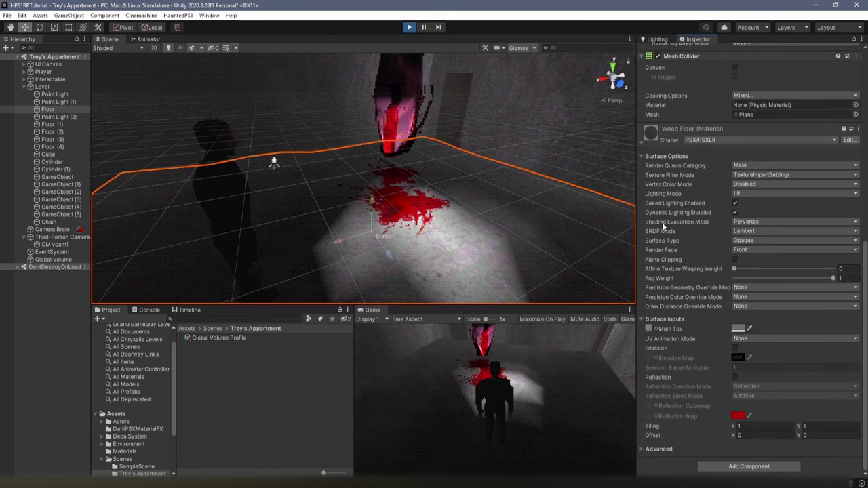
{"action": "left_click", "coordinate": [753, 223]}
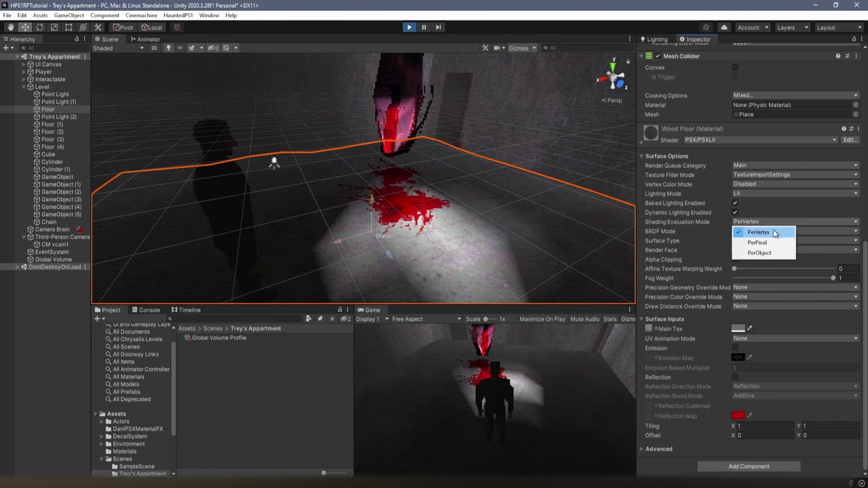
{"action": "left_click", "coordinate": [759, 243]}
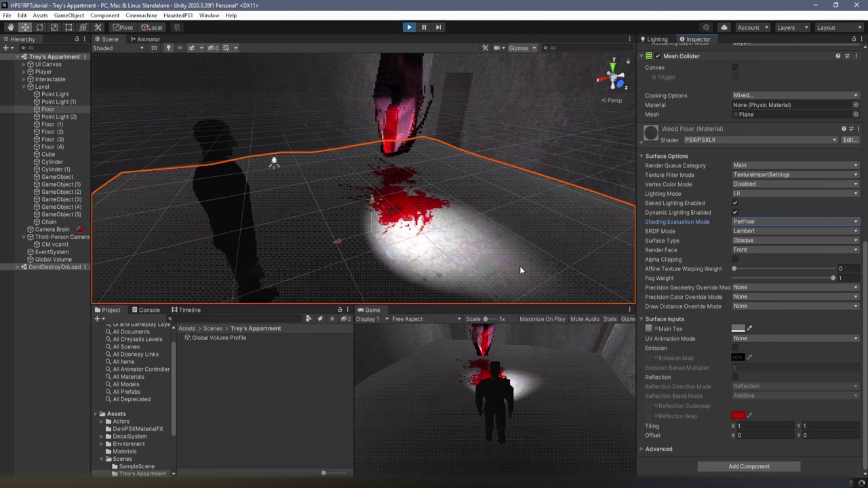
{"action": "left_click", "coordinate": [767, 222]}
{"action": "left_click", "coordinate": [766, 231]}
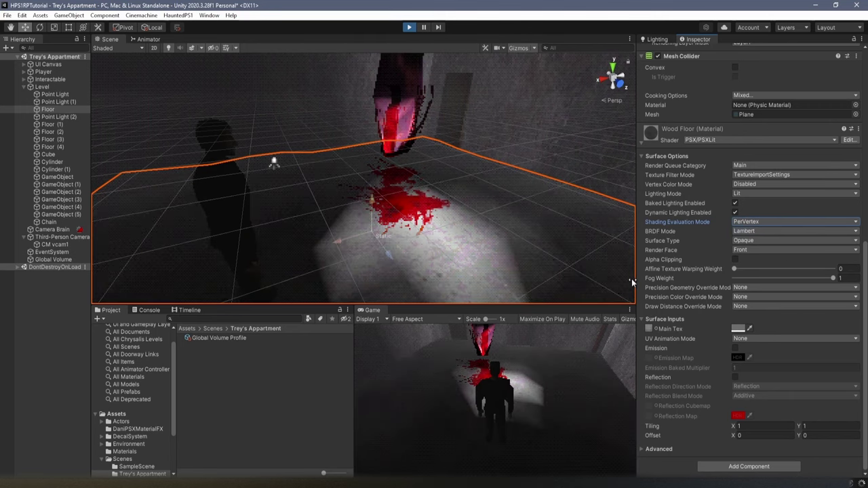
- Add a new Point Light to the scene
{"action": "left_click", "coordinate": [337, 210]}
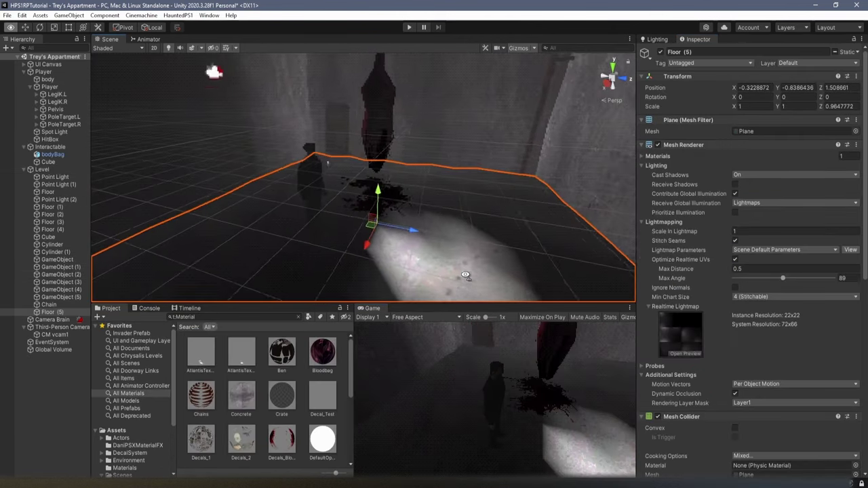
{"action": "right_click_drag", "start_coordinate": [436, 266], "coordinate": [436, 266]}
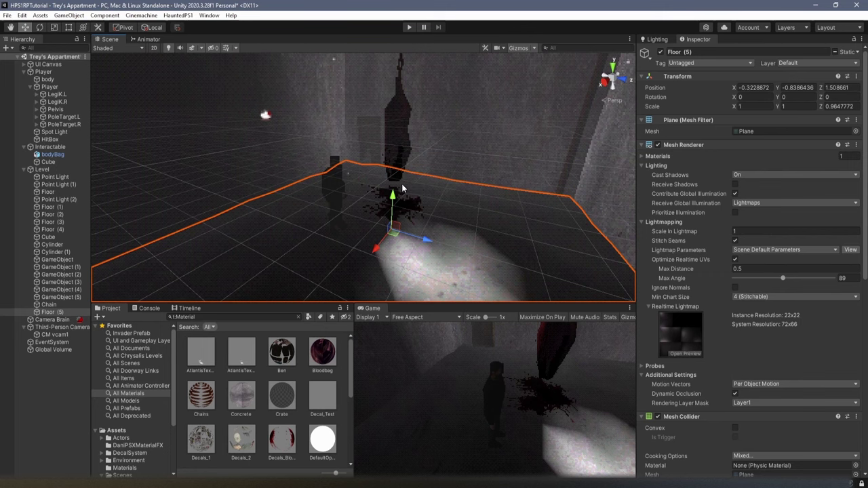
{"action": "right_click_drag", "start_coordinate": [367, 205], "coordinate": [315, 250]}
{"action": "left_click", "coordinate": [70, 16]}
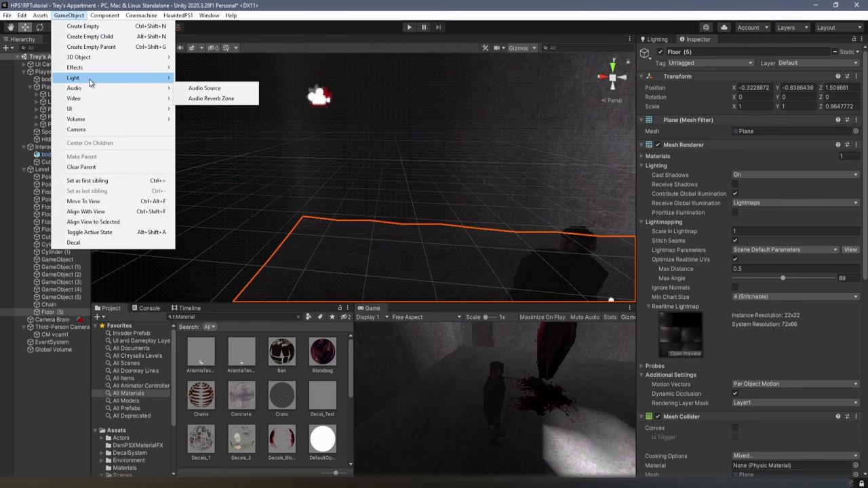
{"action": "mouse_move", "coordinate": [90, 78]}
{"action": "left_click", "coordinate": [212, 88]}
- Move the new Point Light into the dark corner of the room, at about X 2.295, Z -12.47
{"action": "right_click_drag", "start_coordinate": [349, 183], "coordinate": [507, 196]}
{"action": "key", "text": "a"}
{"action": "left_click_drag", "start_coordinate": [521, 123], "coordinate": [543, 300]}
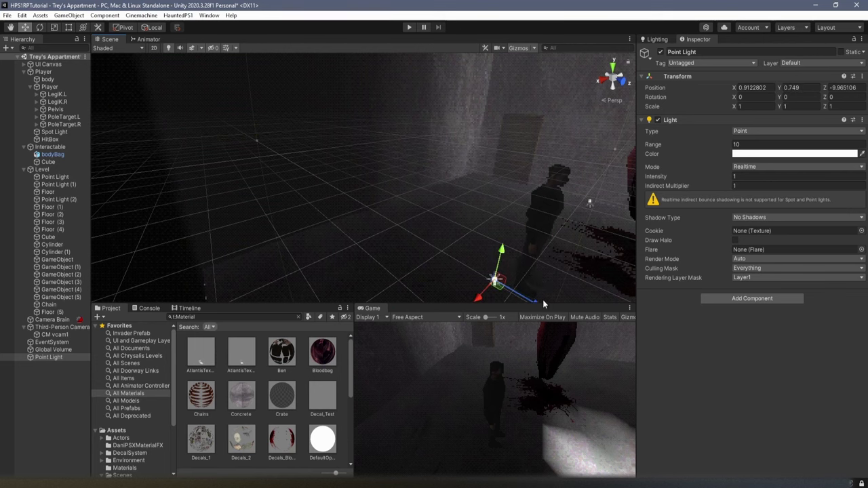
{"action": "right_click_drag", "start_coordinate": [543, 300], "coordinate": [494, 259]}
{"action": "key", "text": "s"}
{"action": "left_click_drag", "start_coordinate": [448, 238], "coordinate": [364, 202]}
{"action": "left_click_drag", "start_coordinate": [319, 182], "coordinate": [266, 193]}
{"action": "right_click_drag", "start_coordinate": [266, 193], "coordinate": [254, 175]}
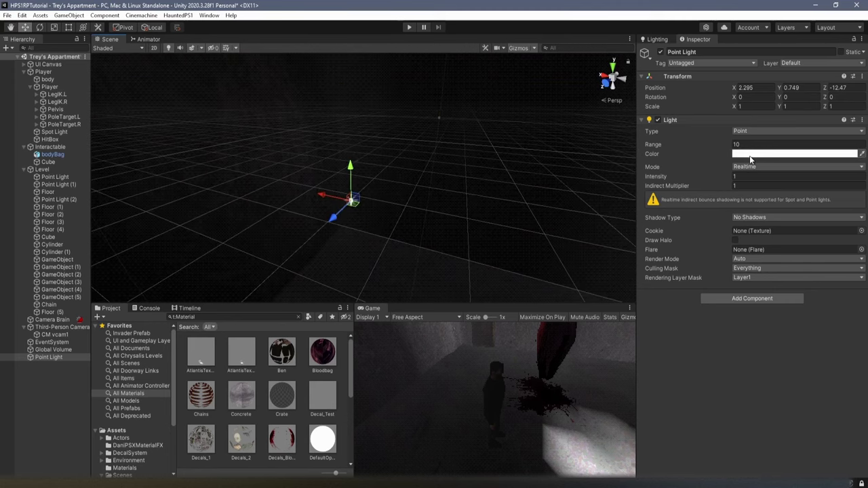
- Color the new Point Light blue with hex 0038FF and raise its Intensity to about 9.04
{"action": "left_click", "coordinate": [747, 154]}
{"action": "left_click_drag", "start_coordinate": [767, 251], "coordinate": [772, 261]}
{"action": "left_click_drag", "start_coordinate": [814, 214], "coordinate": [857, 171]}
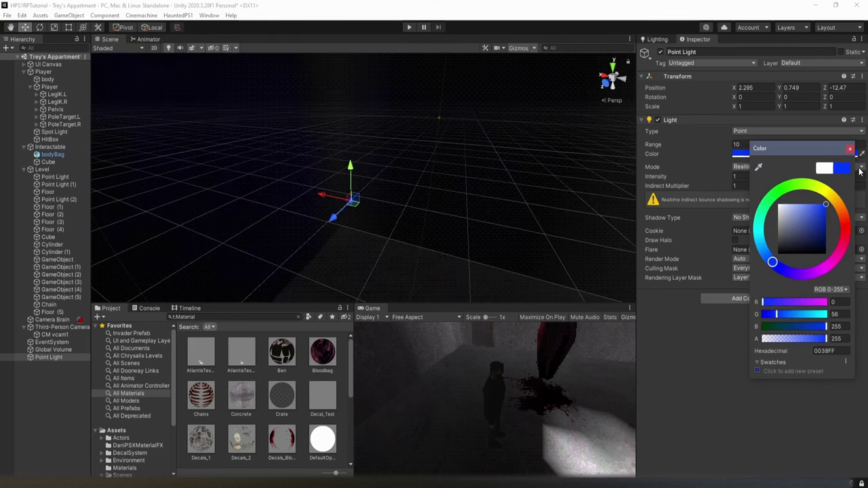
{"action": "left_click", "coordinate": [850, 148]}
{"action": "left_click_drag", "start_coordinate": [686, 177], "coordinate": [805, 177]}
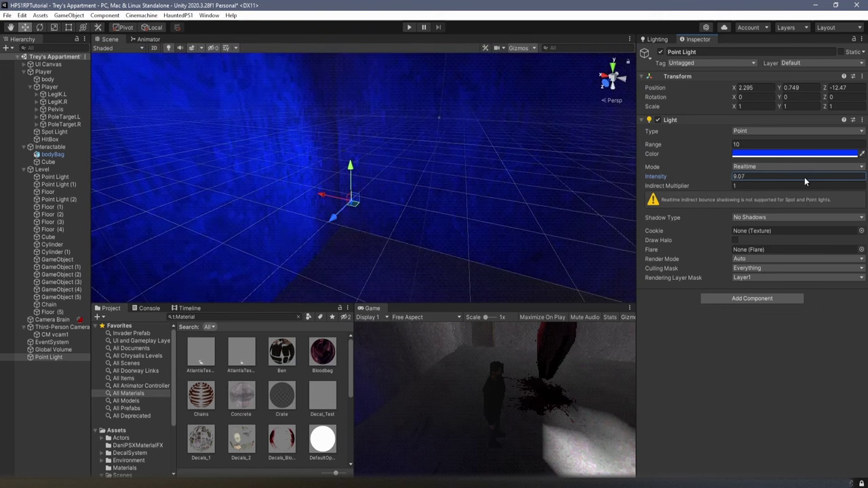
{"action": "right_click_drag", "start_coordinate": [431, 177], "coordinate": [560, 183]}
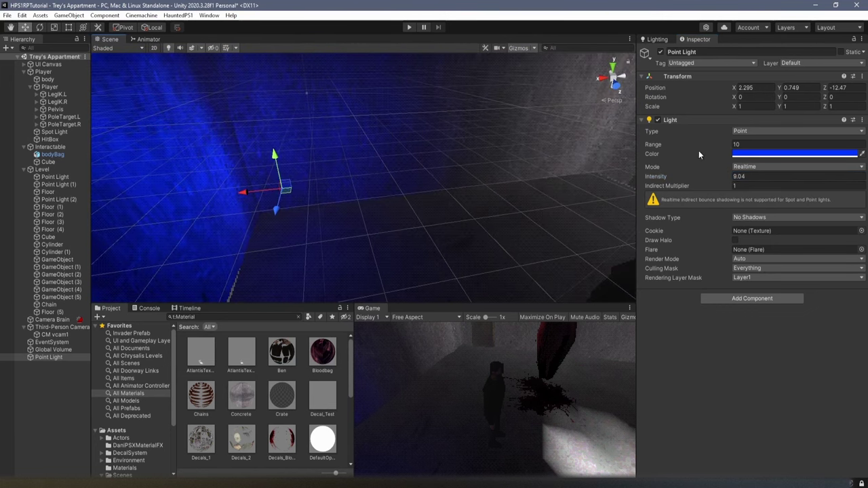
- Reduce the blue Point Light's Range to 4.72 and set its Mode to Baked
{"action": "left_click_drag", "start_coordinate": [682, 143], "coordinate": [601, 153]}
{"action": "left_click", "coordinate": [785, 166]}
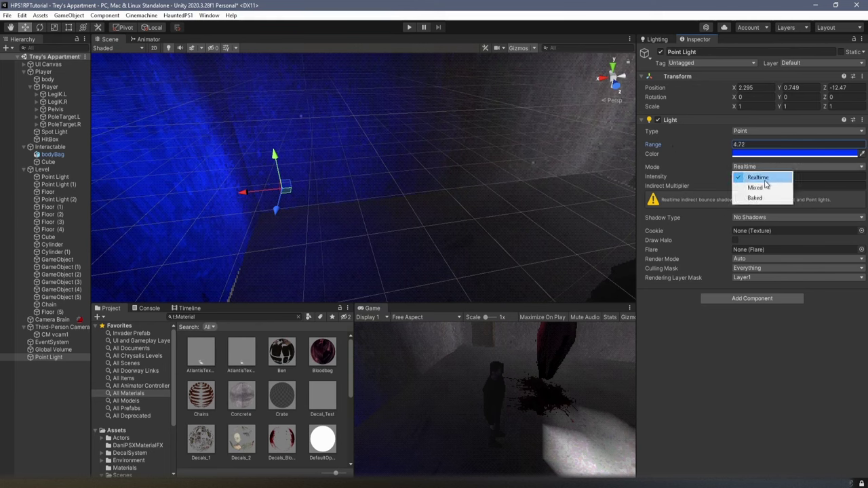
{"action": "left_click", "coordinate": [756, 198]}
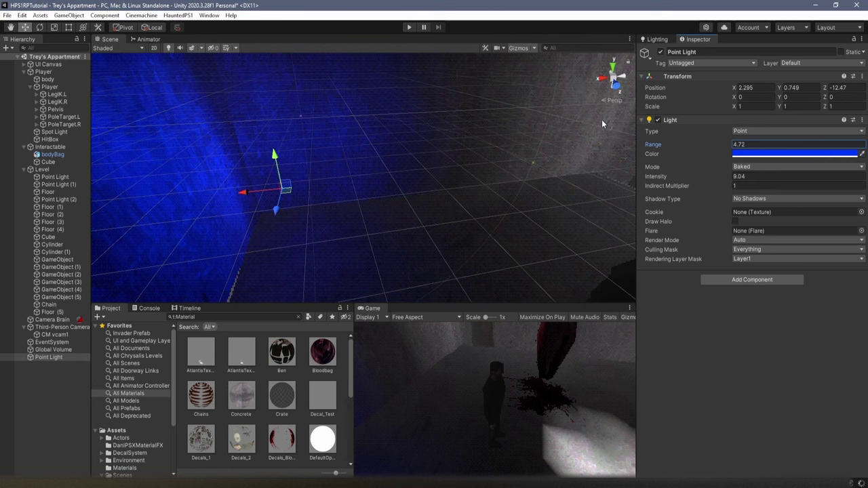
- Turn off Auto Generate and generate the scene lighting with the Progressive GPU (Preview) lightmapper
{"action": "left_click", "coordinate": [656, 39]}
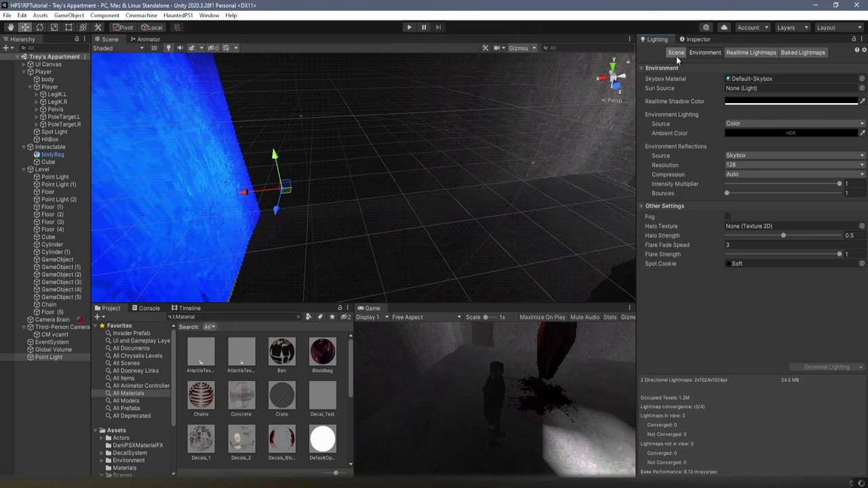
{"action": "left_click", "coordinate": [677, 55]}
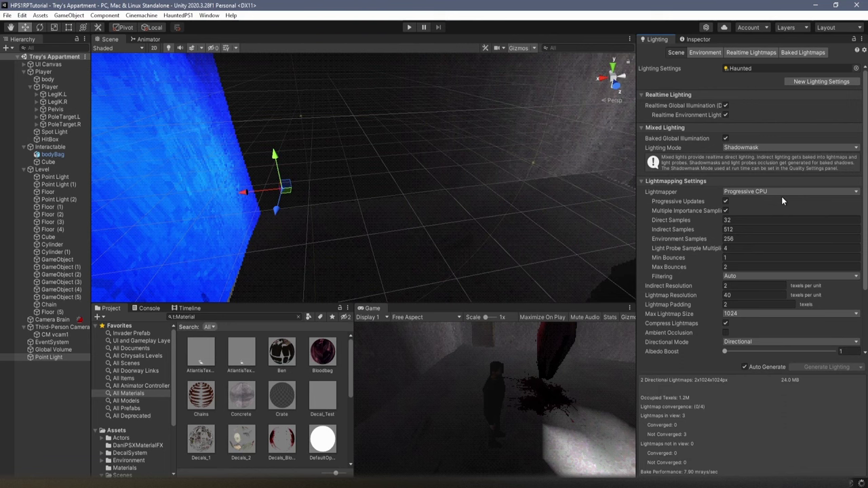
{"action": "left_click", "coordinate": [745, 367]}
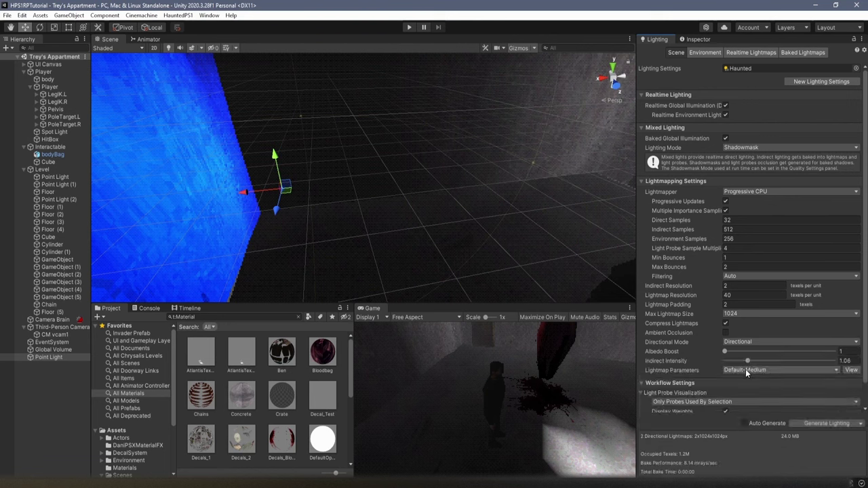
{"action": "left_click", "coordinate": [741, 192]}
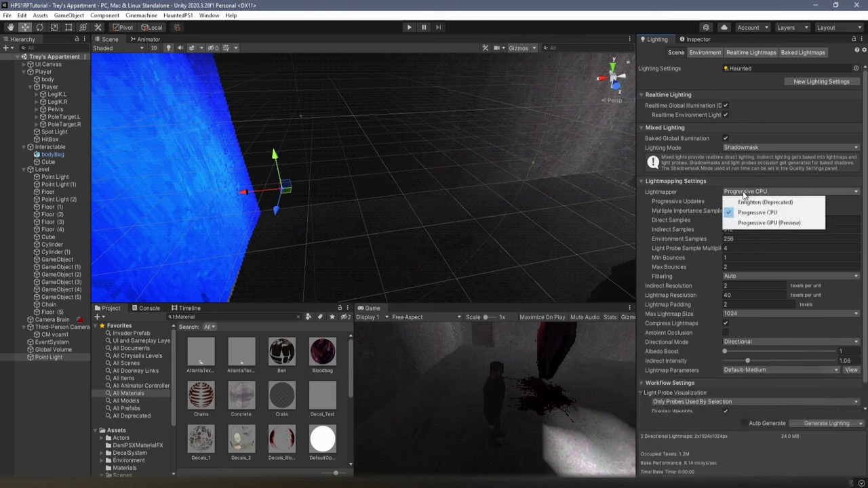
{"action": "left_click", "coordinate": [768, 225]}
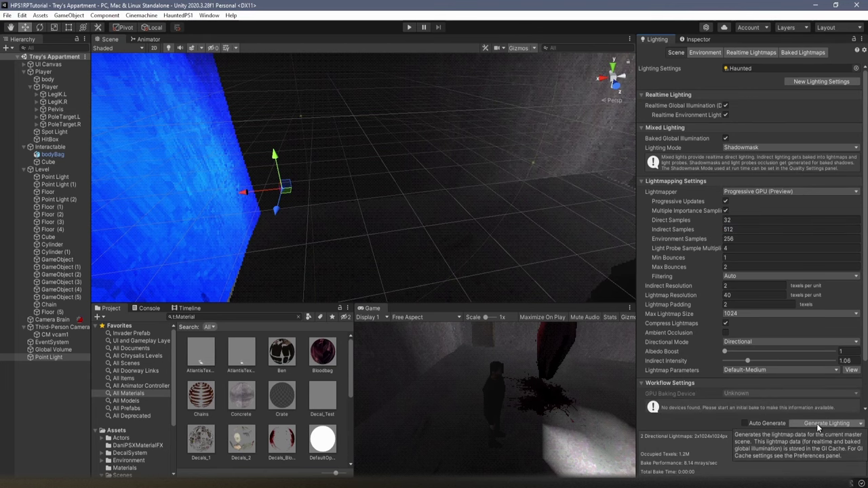
- Examine the Contribute Global Illumination setting on the wall Floor (4) and the ground Floor (5)
{"action": "right_click_drag", "start_coordinate": [476, 172], "coordinate": [382, 178]}
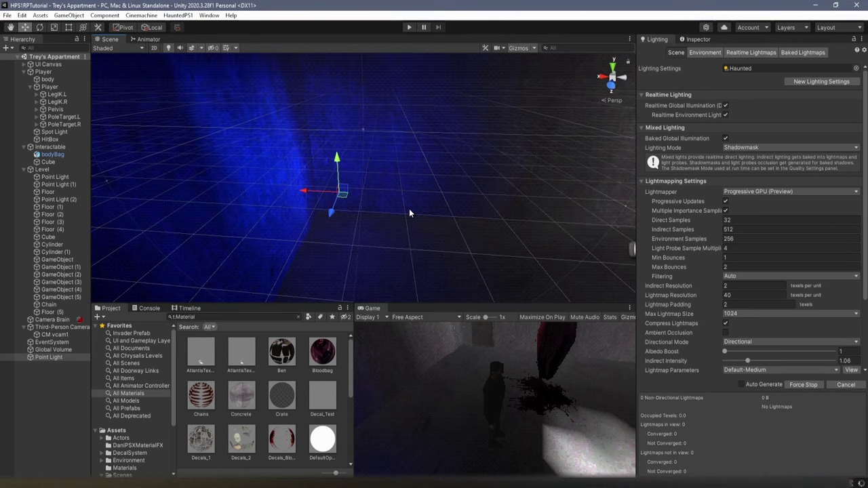
{"action": "left_click", "coordinate": [512, 164]}
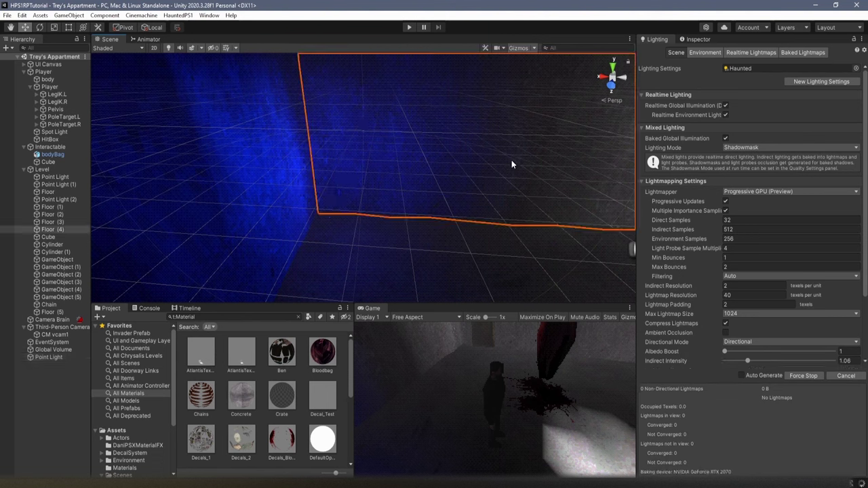
{"action": "left_click", "coordinate": [696, 40]}
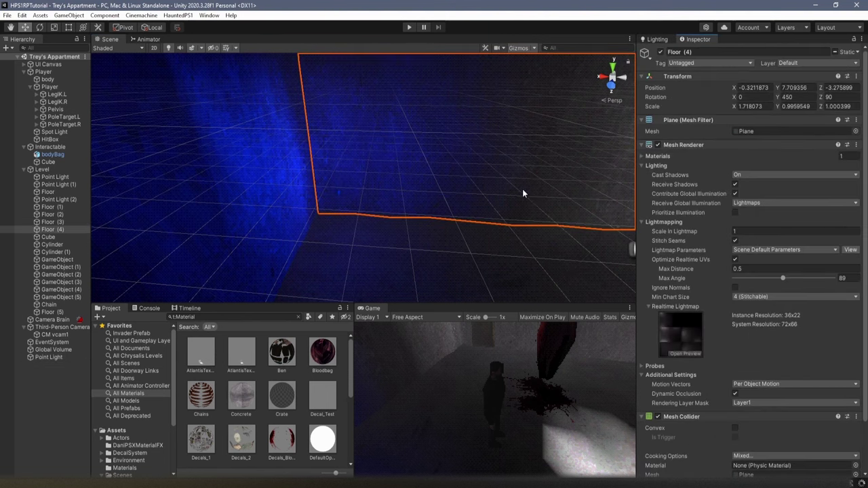
{"action": "left_click", "coordinate": [488, 260]}
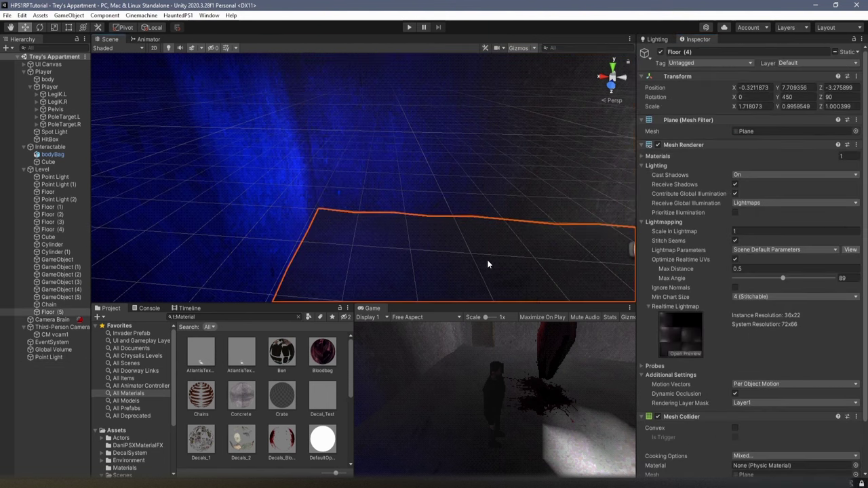
{"action": "left_click", "coordinate": [538, 143]}
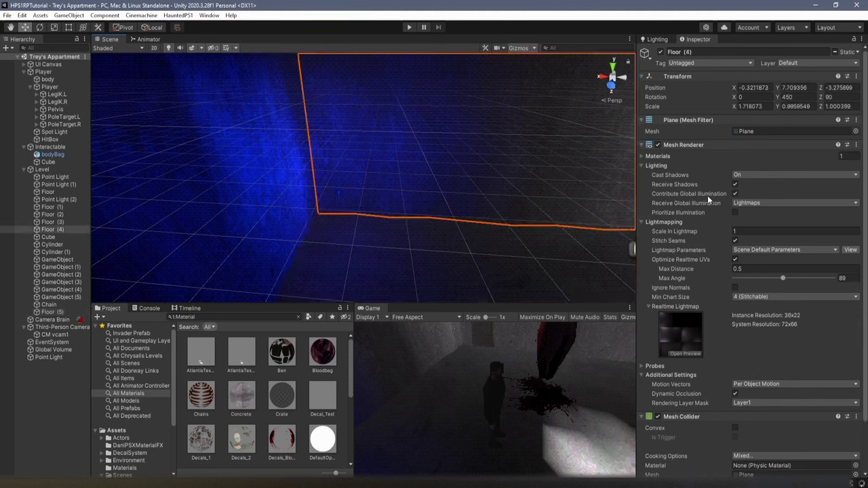
{"action": "left_click", "coordinate": [533, 275]}
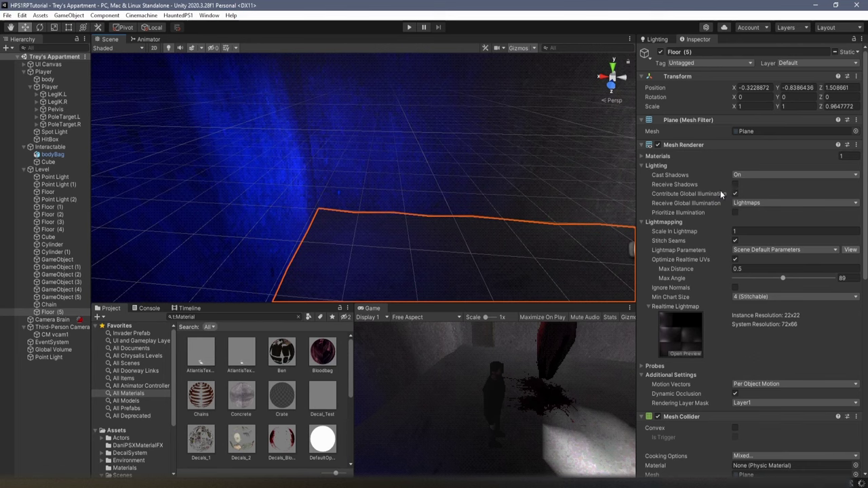
{"action": "left_click", "coordinate": [132, 190]}
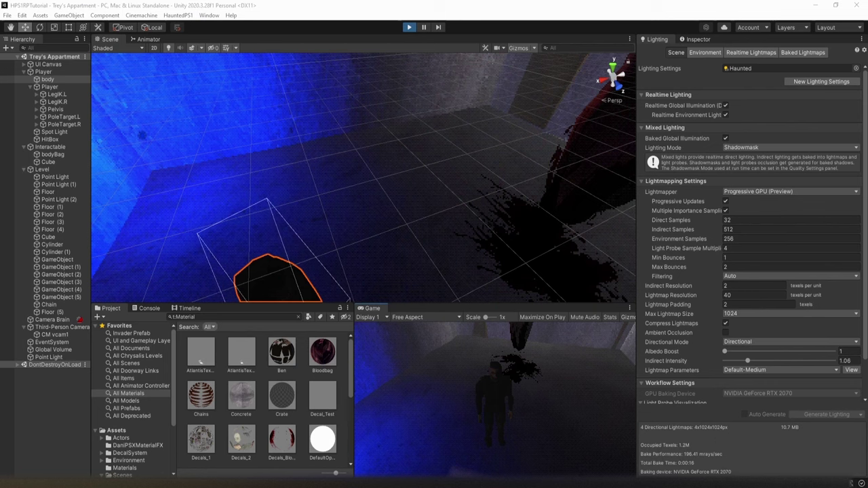
- Walk the character through the blue baked light in play mode to check how it is lit, and stop playing
{"action": "left_click", "coordinate": [488, 411]}
{"action": "key", "text": "a"}
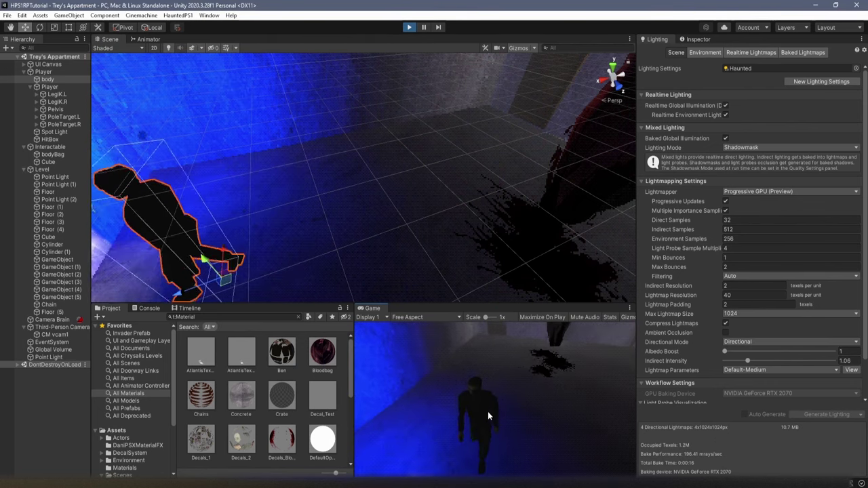
{"action": "key", "text": "w"}
{"action": "key", "text": "w"}
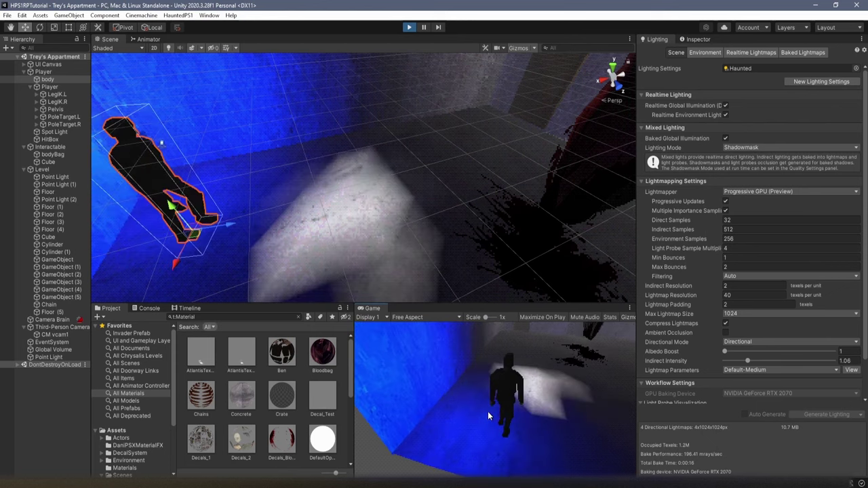
{"action": "key", "text": "s"}
{"action": "key", "text": "a"}
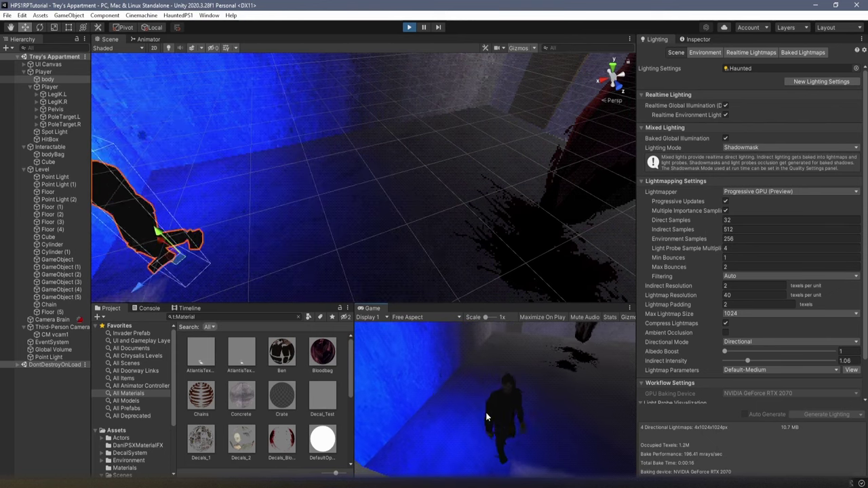
{"action": "key", "text": "w"}
{"action": "key", "text": "d"}
{"action": "key", "text": "w"}
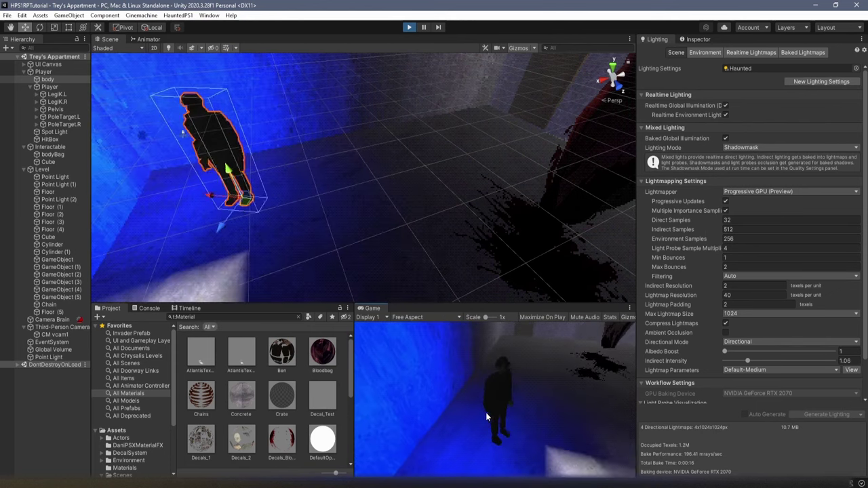
{"action": "key", "text": "d"}
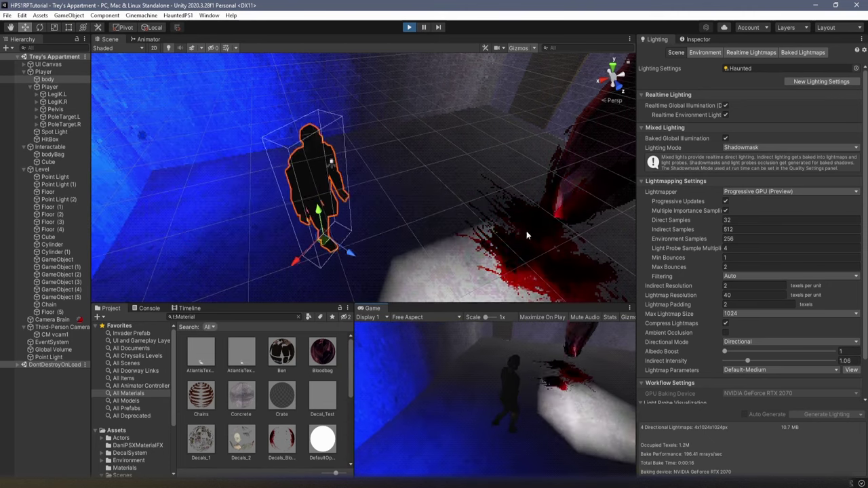
{"action": "left_click", "coordinate": [411, 27]}
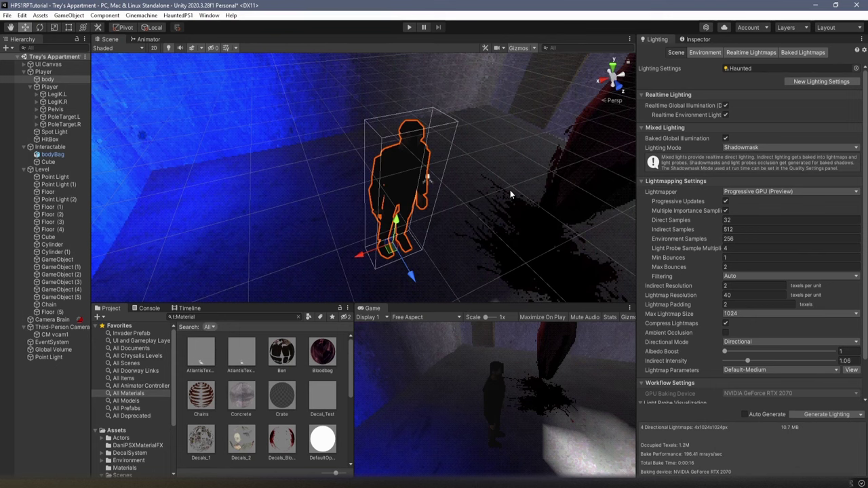
- Add a Light Probe Group to the scene
{"action": "left_click", "coordinate": [71, 15]}
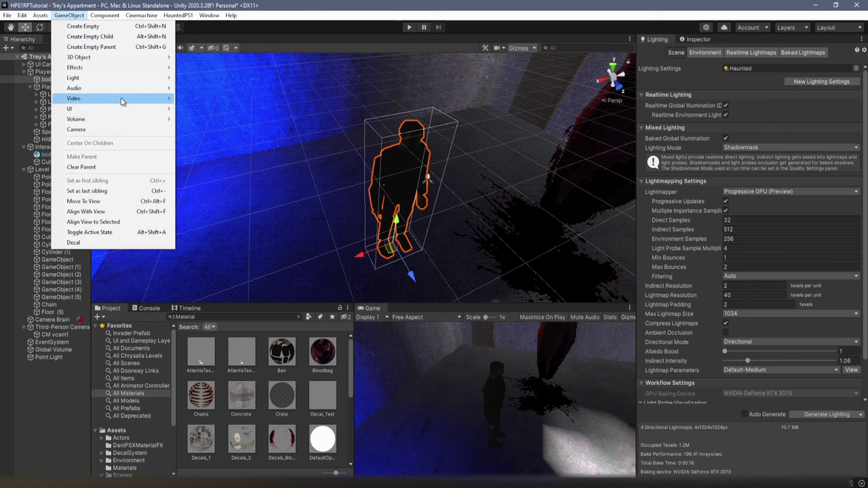
{"action": "mouse_move", "coordinate": [123, 80]}
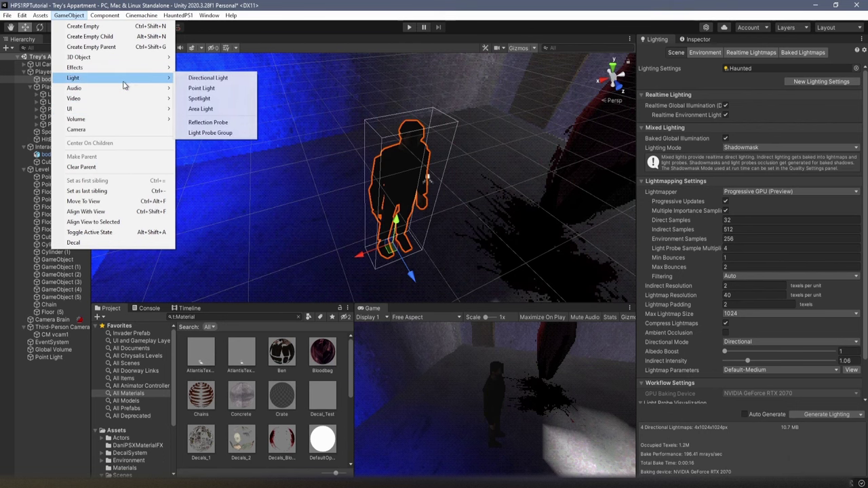
{"action": "left_click", "coordinate": [234, 135]}
- Position the Light Probe Group in the corner of the room beside the blue-lit wall, at about X 1.88, Y 0.73, Z -11.97
{"action": "right_click_drag", "start_coordinate": [260, 146], "coordinate": [453, 148]}
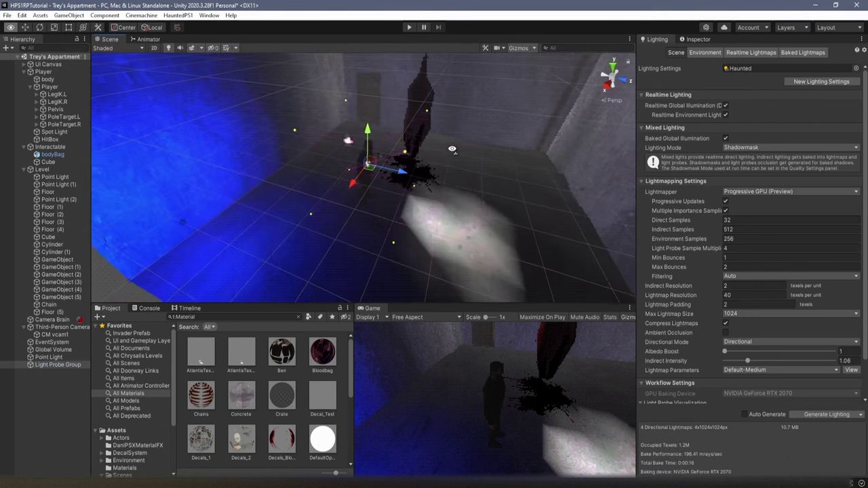
{"action": "left_click_drag", "start_coordinate": [350, 186], "coordinate": [257, 235]}
{"action": "right_click_drag", "start_coordinate": [380, 190], "coordinate": [300, 151]}
{"action": "left_click_drag", "start_coordinate": [277, 164], "coordinate": [293, 203]}
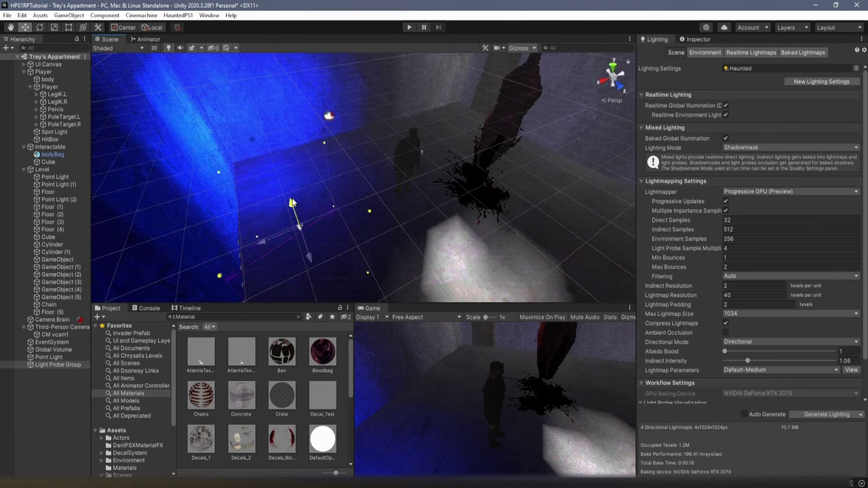
{"action": "left_click_drag", "start_coordinate": [307, 251], "coordinate": [290, 218]}
{"action": "left_click_drag", "start_coordinate": [268, 177], "coordinate": [267, 179]}
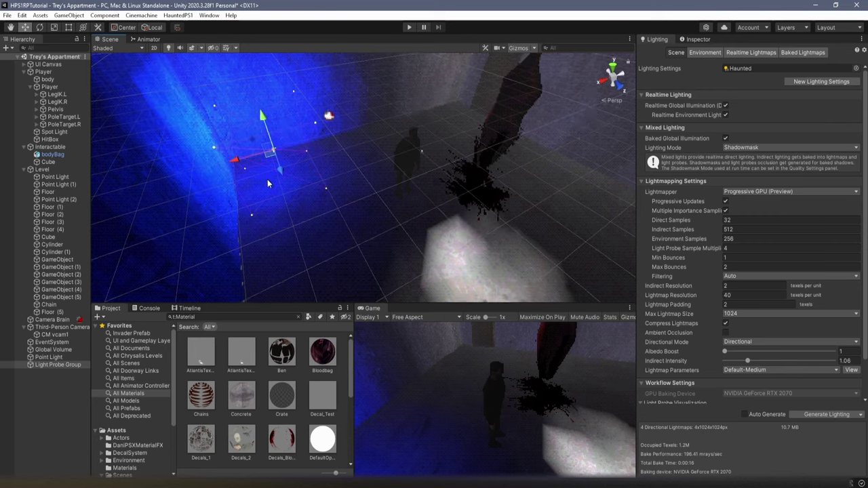
{"action": "right_click_drag", "start_coordinate": [268, 179], "coordinate": [293, 81]}
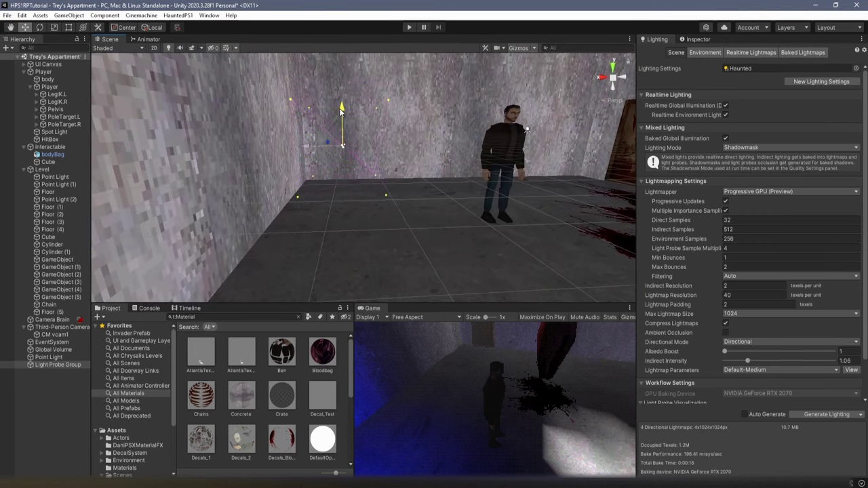
{"action": "left_click_drag", "start_coordinate": [341, 112], "coordinate": [342, 111]}
{"action": "right_click_drag", "start_coordinate": [341, 111], "coordinate": [315, 143]}
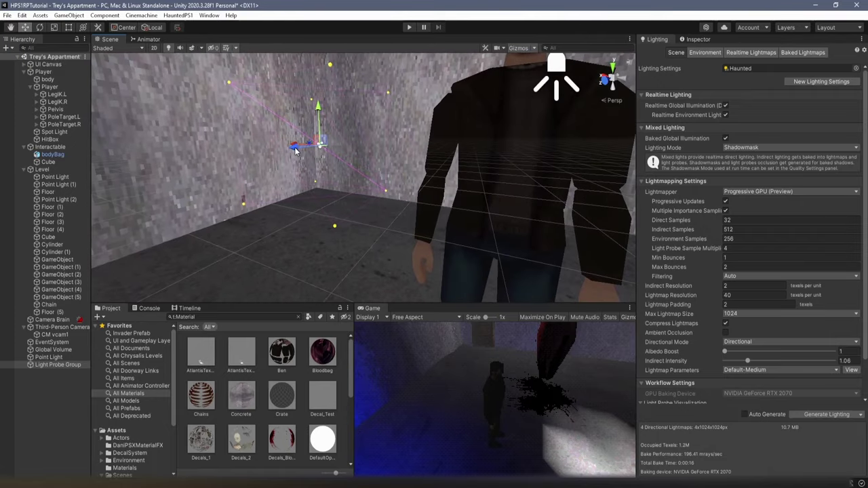
{"action": "mouse_move", "coordinate": [295, 148]}
{"action": "left_mouse_down"}
{"action": "mouse_move", "coordinate": [270, 151]}
{"action": "mouse_move", "coordinate": [281, 151]}
{"action": "left_mouse_up"}
{"action": "right_click_drag", "start_coordinate": [281, 151], "coordinate": [380, 153]}
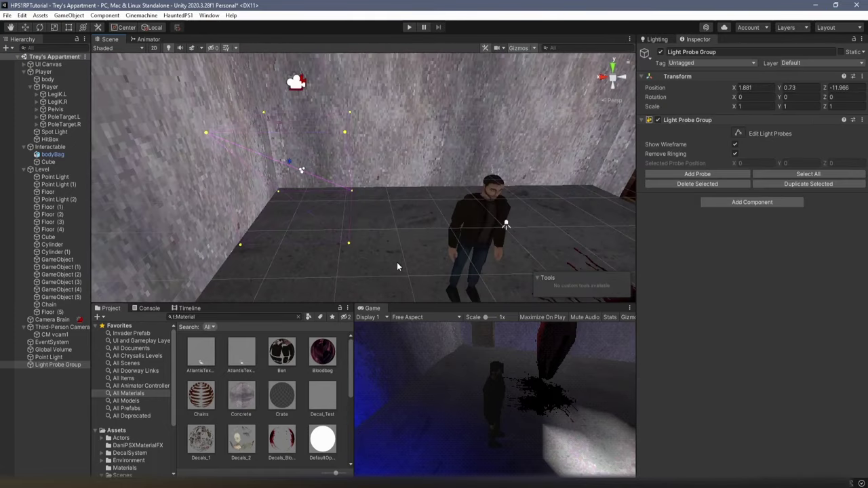
- Duplicate the light probes along the room's width and depth so the group forms a grid covering the whole floor area
{"action": "left_click", "coordinate": [348, 171]}
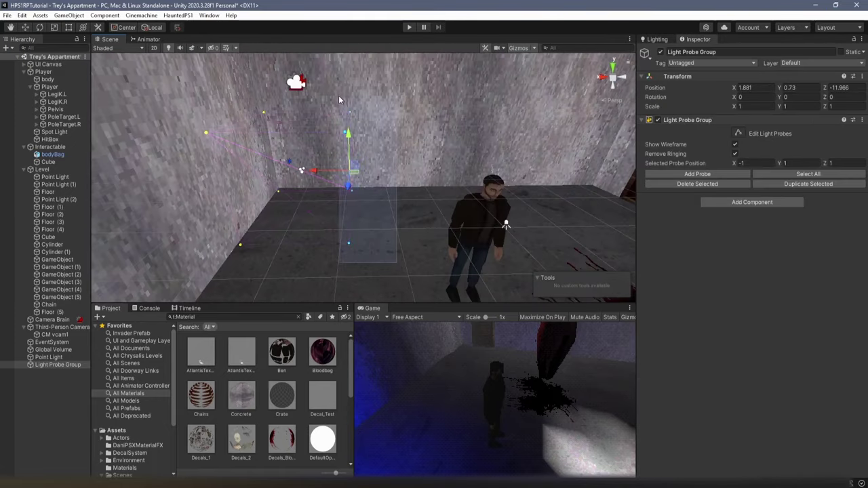
{"action": "left_click_drag", "start_coordinate": [339, 97], "coordinate": [339, 96]}
{"action": "left_click_drag", "start_coordinate": [314, 175], "coordinate": [586, 174]}
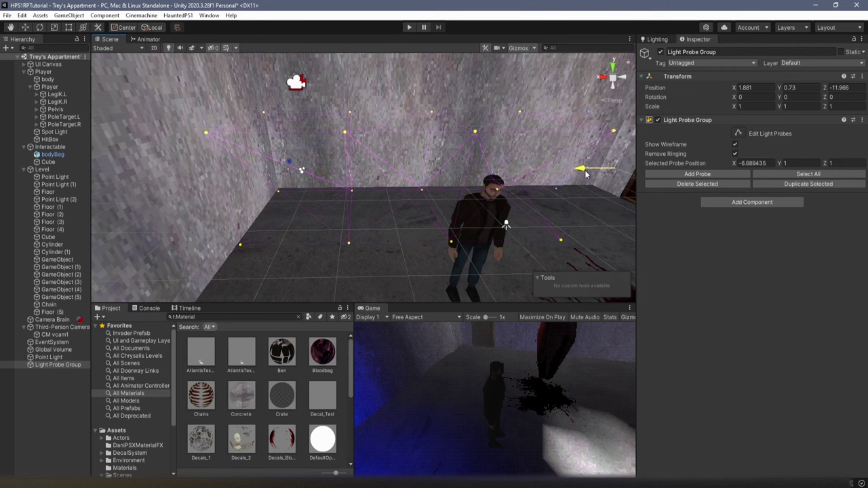
{"action": "key", "text": "w"}
{"action": "right_click_drag", "start_coordinate": [502, 142], "coordinate": [709, 197]}
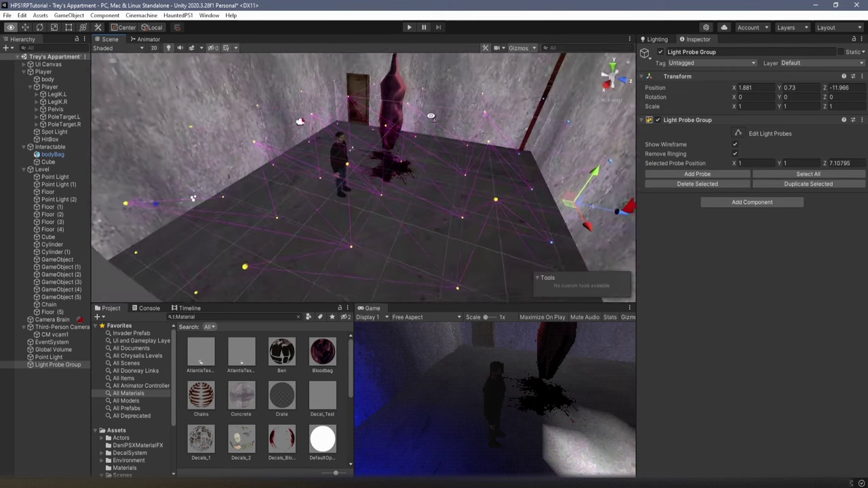
- Generate the scene lighting again with the light probes in place
{"action": "scroll", "coordinate": [431, 117], "scroll_direction": "up", "scroll_amount": 6}
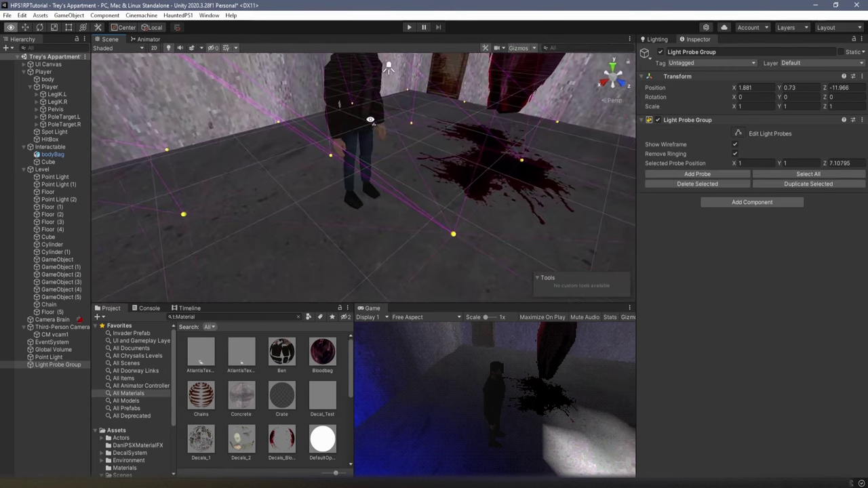
{"action": "left_click", "coordinate": [656, 39]}
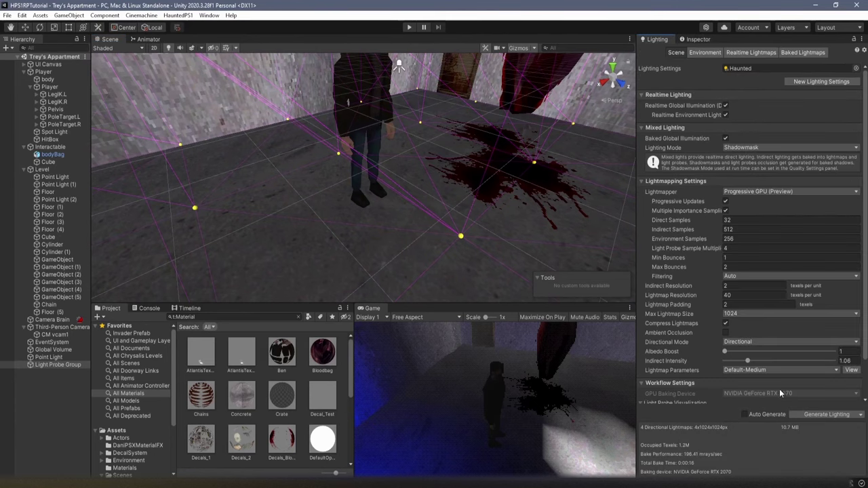
{"action": "left_click", "coordinate": [819, 415]}
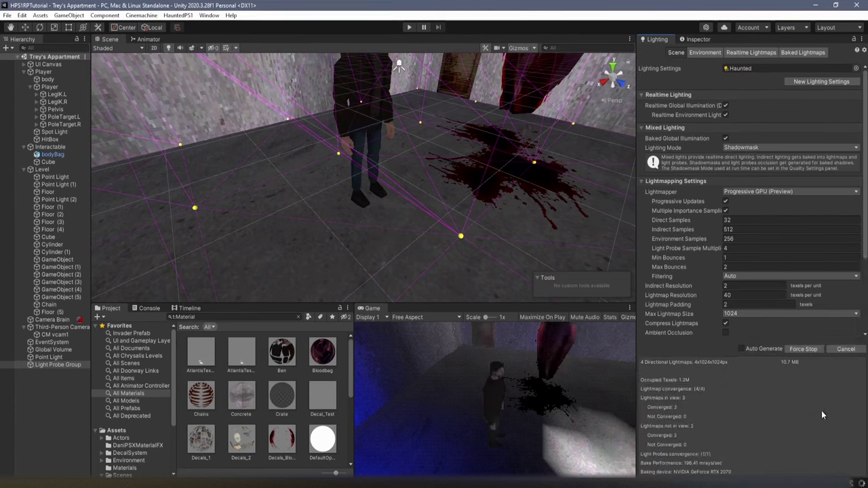
- Walk the character through the blue light in play mode to check how the light probes affect him
{"action": "left_click", "coordinate": [408, 27]}
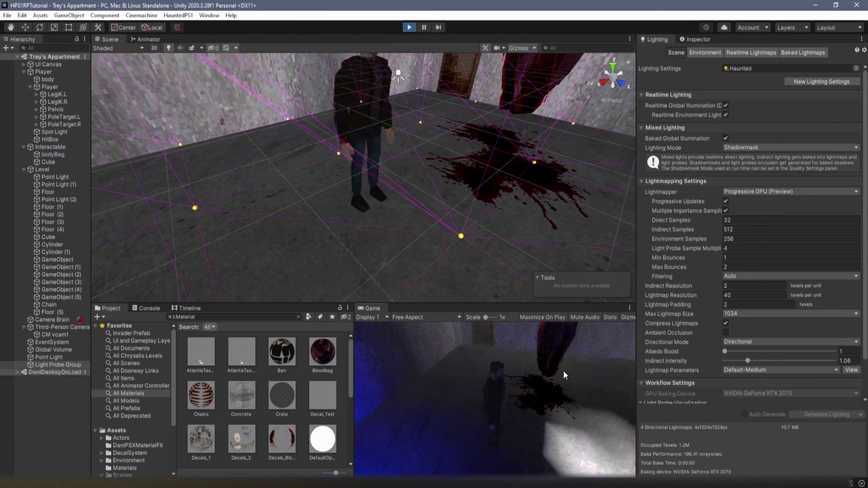
{"action": "key", "text": "s"}
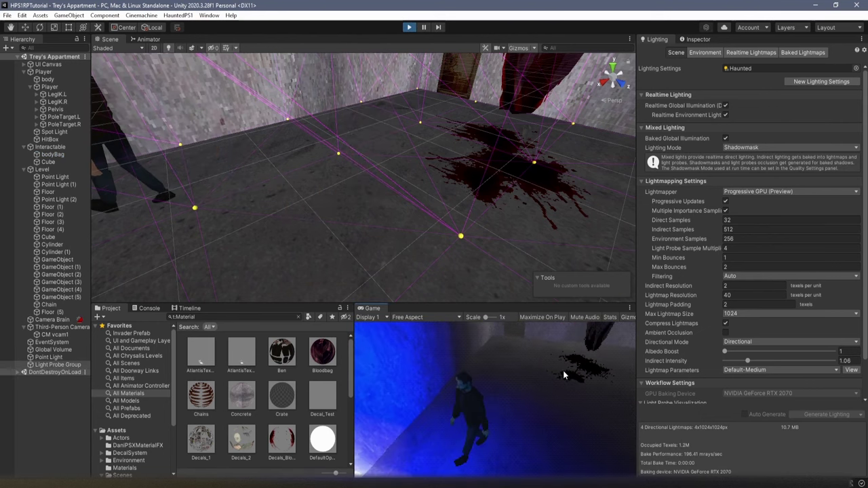
{"action": "key", "text": "d"}
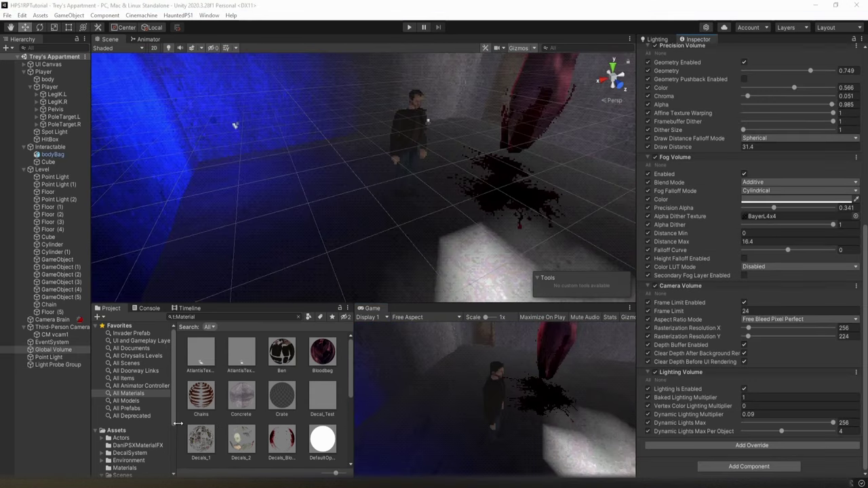
- Add a HauntedPS1 SkyVolume override to the Global Volume and activate all of its settings
{"action": "left_click", "coordinate": [744, 445]}
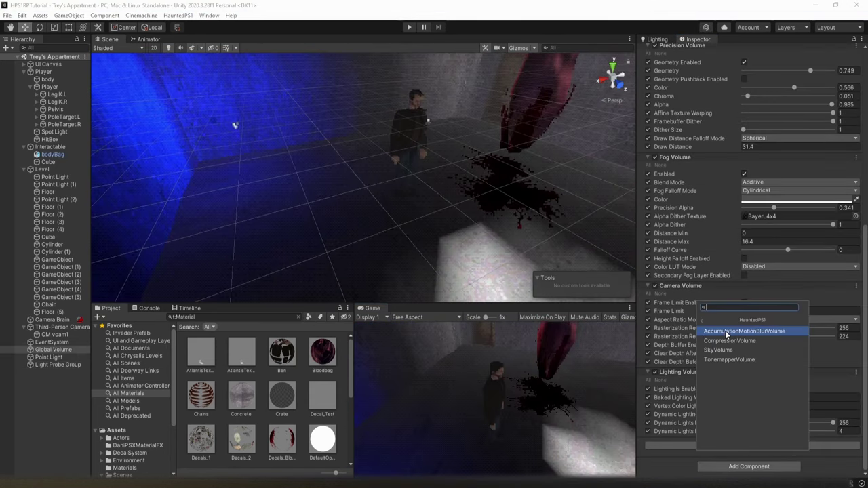
{"action": "left_click", "coordinate": [741, 350]}
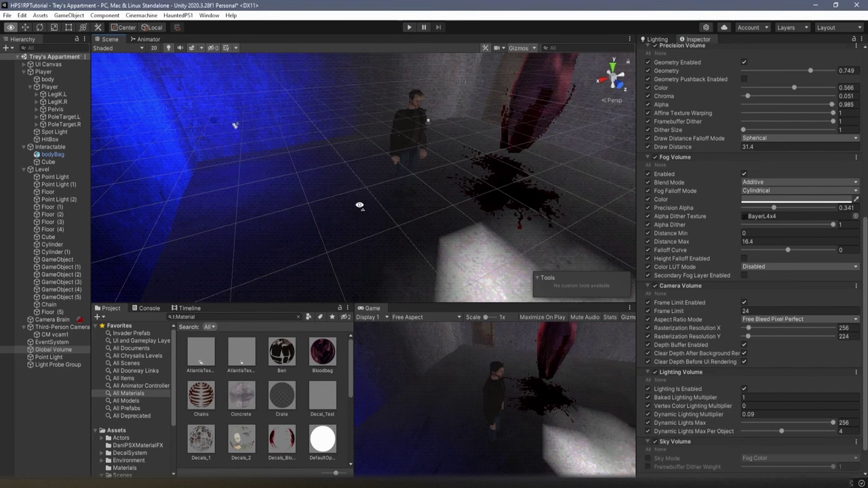
{"action": "right_click_drag", "start_coordinate": [359, 205], "coordinate": [523, 121]}
{"action": "key", "text": "w"}
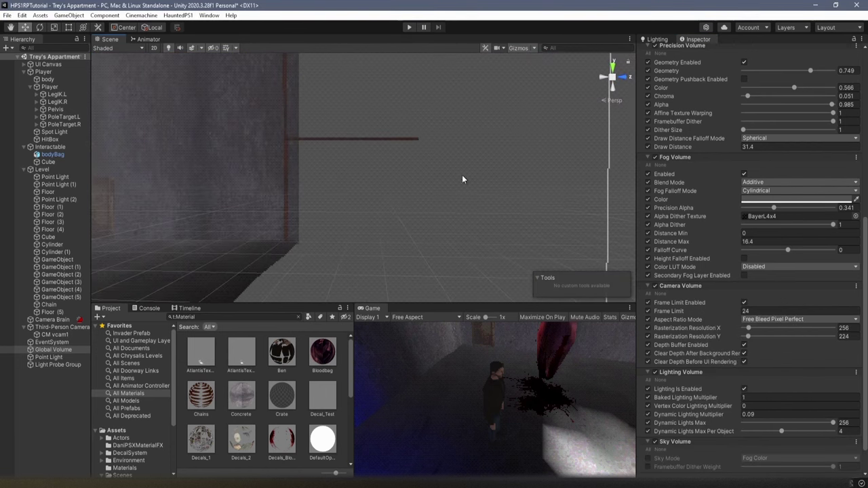
{"action": "left_click", "coordinate": [649, 451]}
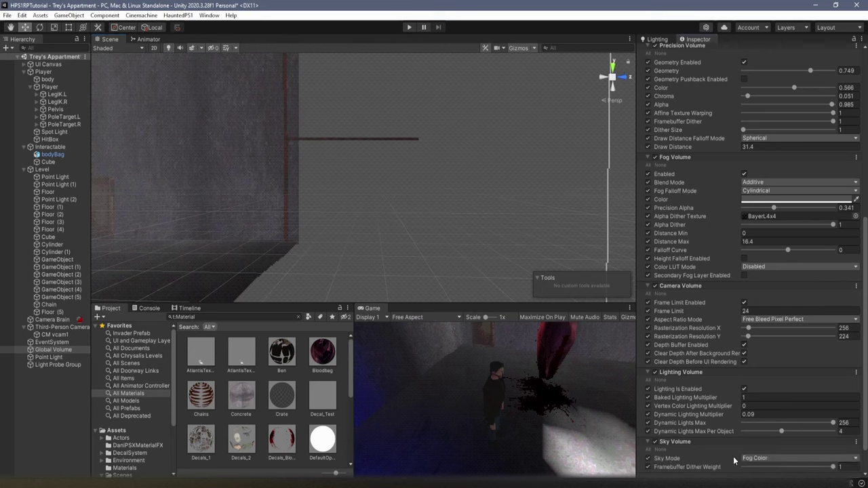
- Try the Background Color, Tiled Layers and Skybox sky modes against the open area, and return Sky Mode to Fog Color
{"action": "left_click", "coordinate": [773, 460]}
{"action": "left_click", "coordinate": [772, 436]}
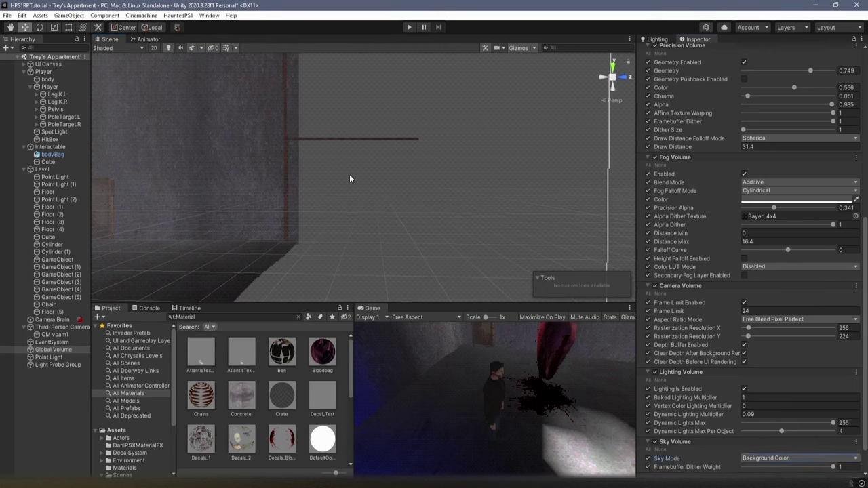
{"action": "right_click_drag", "start_coordinate": [350, 179], "coordinate": [485, 283]}
{"action": "left_click", "coordinate": [768, 460]}
{"action": "left_click", "coordinate": [766, 457]}
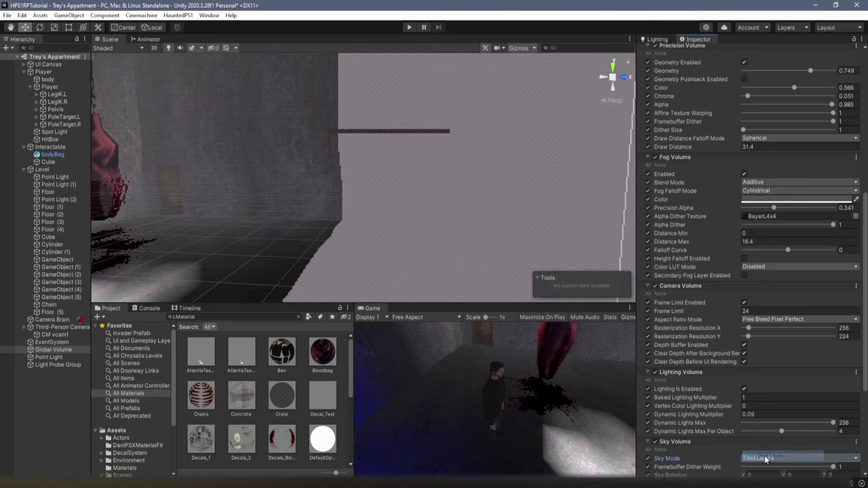
{"action": "left_click", "coordinate": [767, 459]}
{"action": "left_click", "coordinate": [766, 446]}
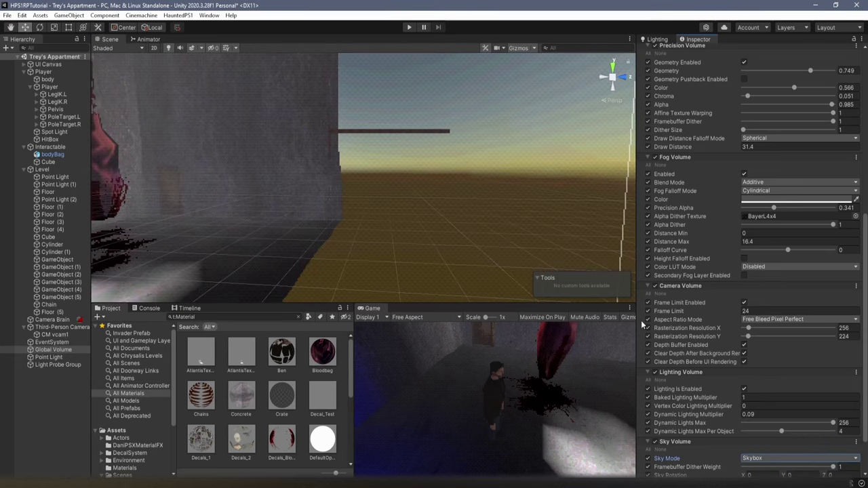
{"action": "right_click_drag", "start_coordinate": [353, 170], "coordinate": [476, 199]}
{"action": "left_click", "coordinate": [774, 460]}
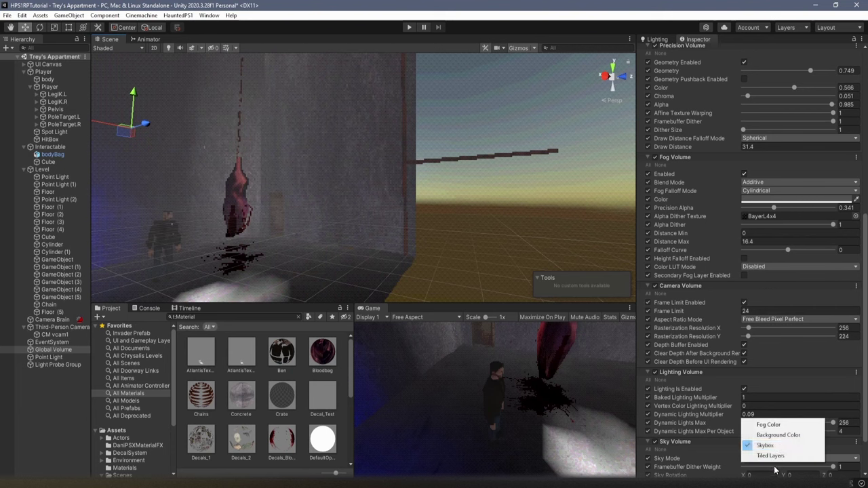
{"action": "left_click", "coordinate": [773, 424]}
- Add a CompressionVolume override to the Global Volume, activate all of its settings and enable the compression
{"action": "right_click_drag", "start_coordinate": [527, 291], "coordinate": [319, 248]}
{"action": "key", "text": "w"}
{"action": "scroll", "coordinate": [742, 407], "scroll_direction": "down", "scroll_amount": 2}
{"action": "left_click", "coordinate": [743, 445]}
{"action": "left_click", "coordinate": [732, 330]}
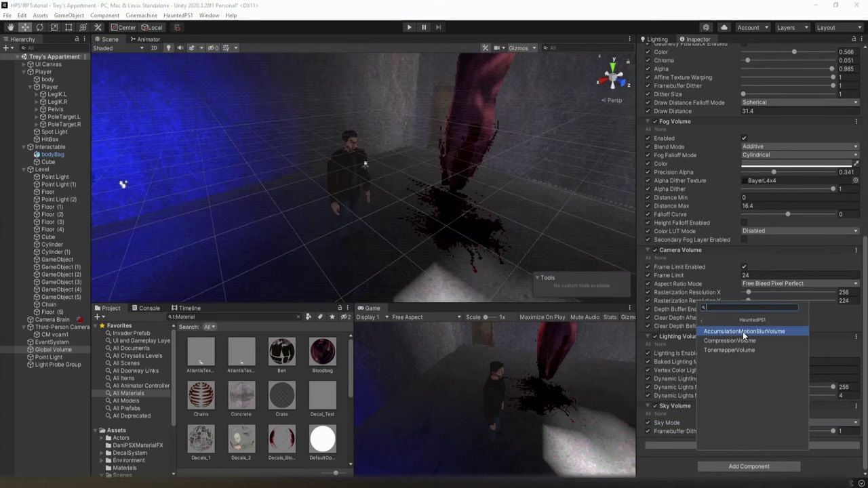
{"action": "left_click", "coordinate": [744, 349]}
{"action": "scroll", "coordinate": [719, 430], "scroll_direction": "down", "scroll_amount": 3}
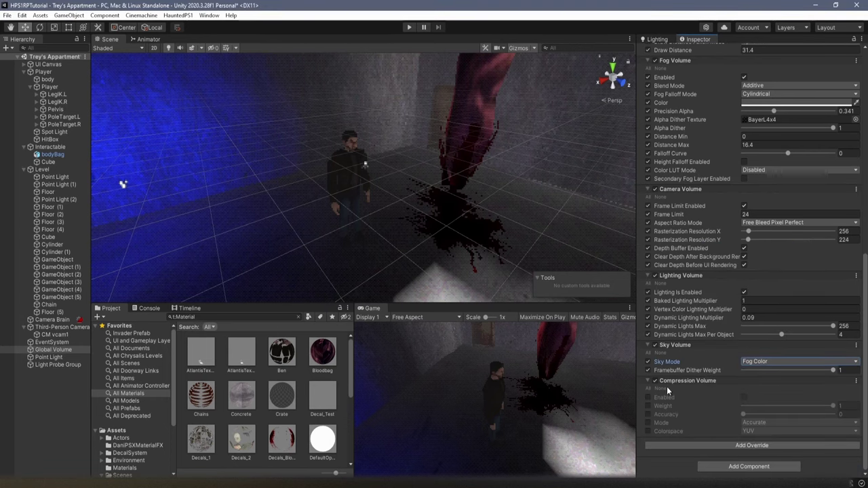
{"action": "left_click", "coordinate": [649, 389]}
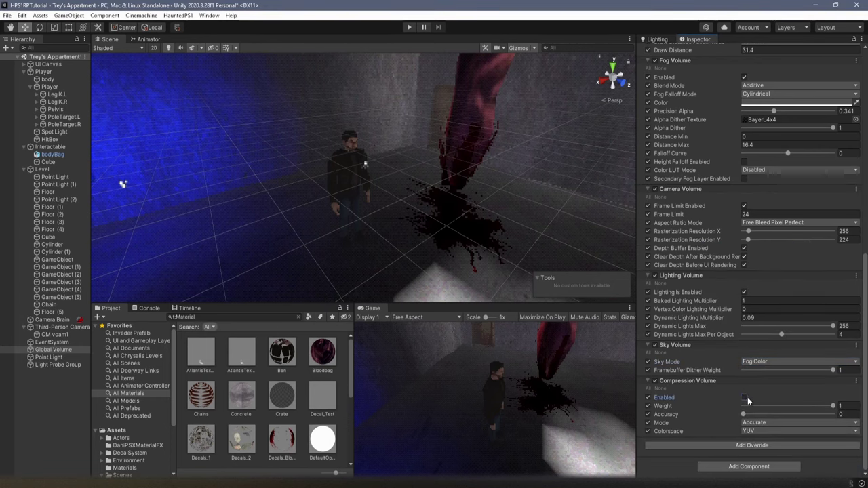
{"action": "left_click", "coordinate": [745, 398]}
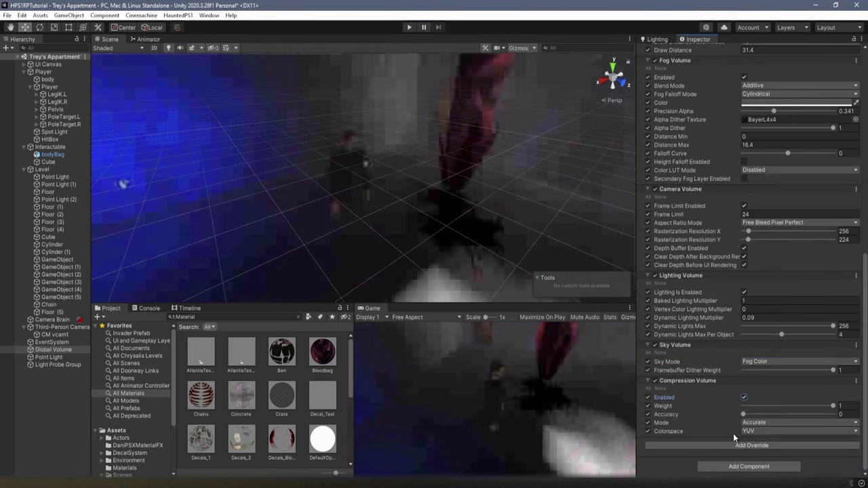
- Set the compression Weight to 0.533 and Accuracy to 0.674 while testing the effect in play mode
{"action": "left_click", "coordinate": [409, 28]}
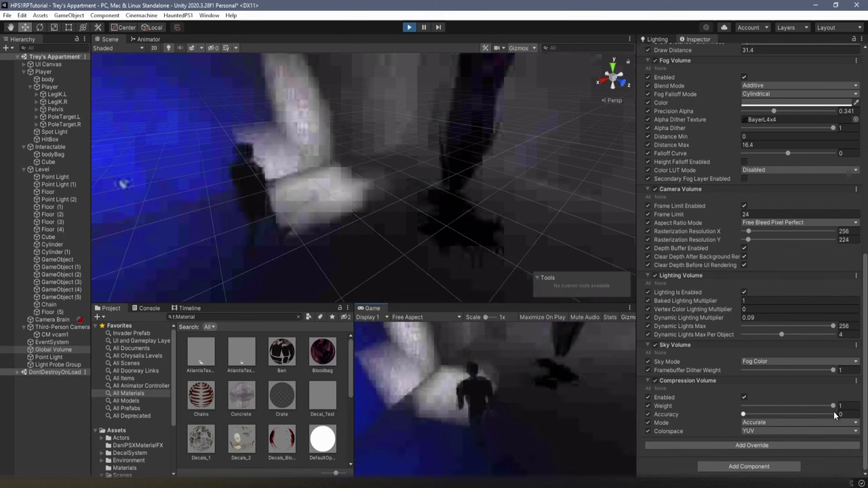
{"action": "left_click_drag", "start_coordinate": [825, 406], "coordinate": [791, 407]}
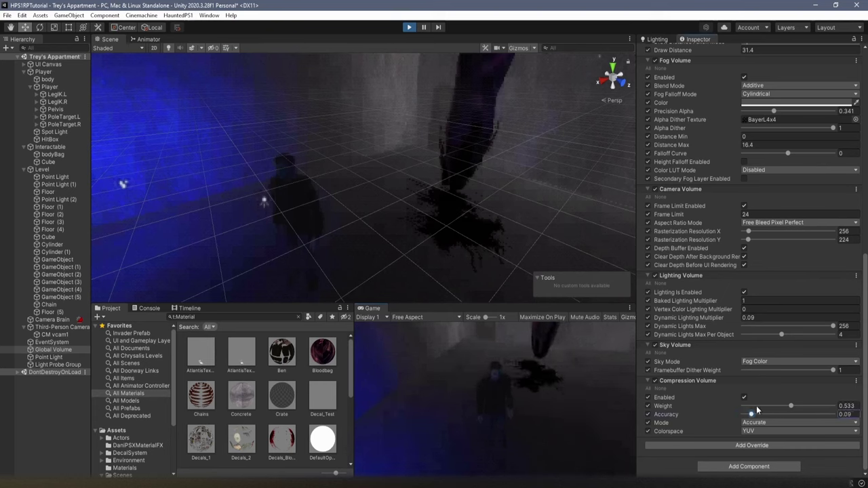
{"action": "left_click_drag", "start_coordinate": [757, 407], "coordinate": [804, 415]}
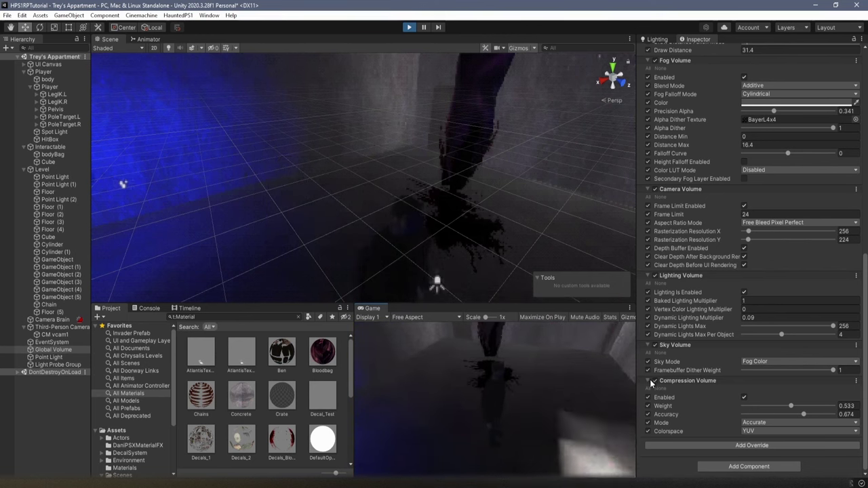
- Disable the compression, and add an AccumulationMotionBlurVolume override to the Global Volume with all of its settings activated
{"action": "left_click", "coordinate": [774, 446]}
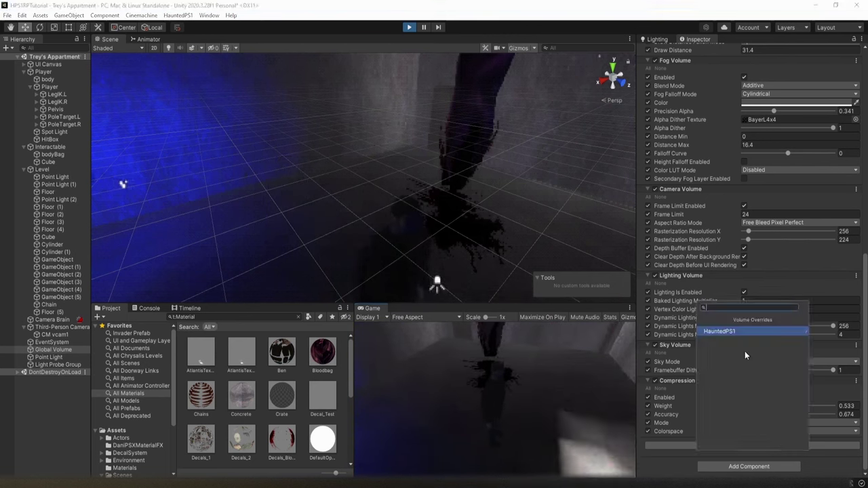
{"action": "left_click", "coordinate": [737, 330]}
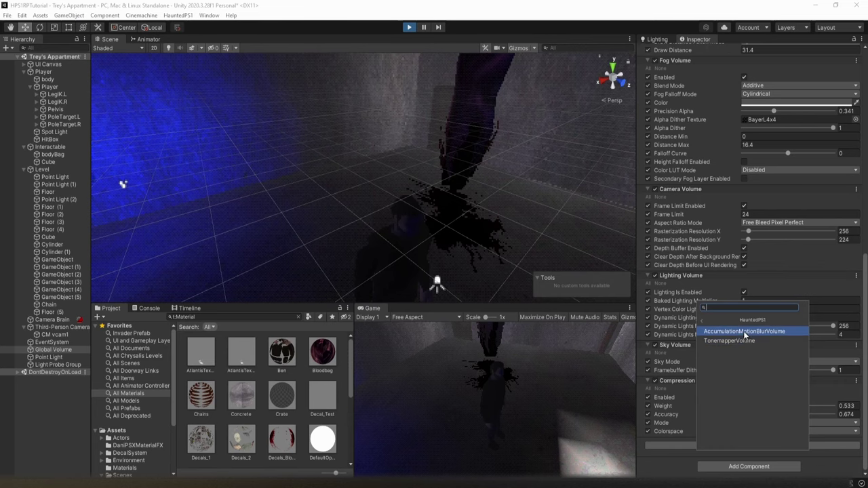
{"action": "left_click", "coordinate": [741, 332]}
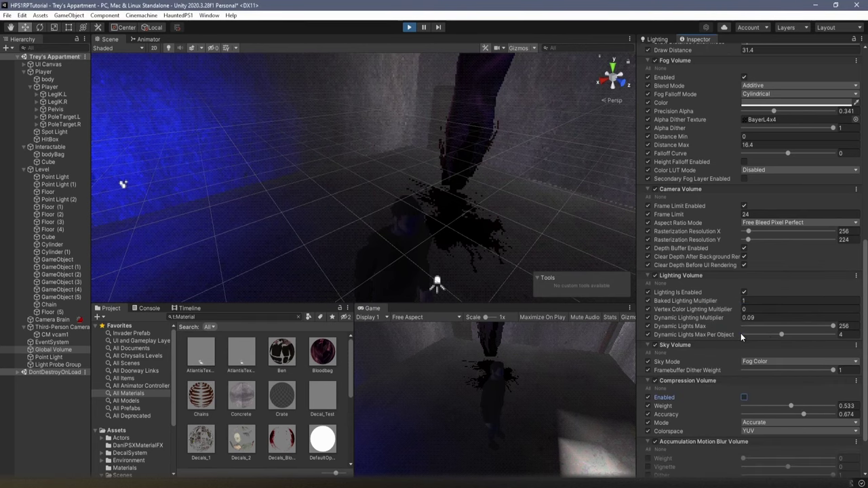
{"action": "scroll", "coordinate": [700, 381], "scroll_direction": "down", "scroll_amount": 2}
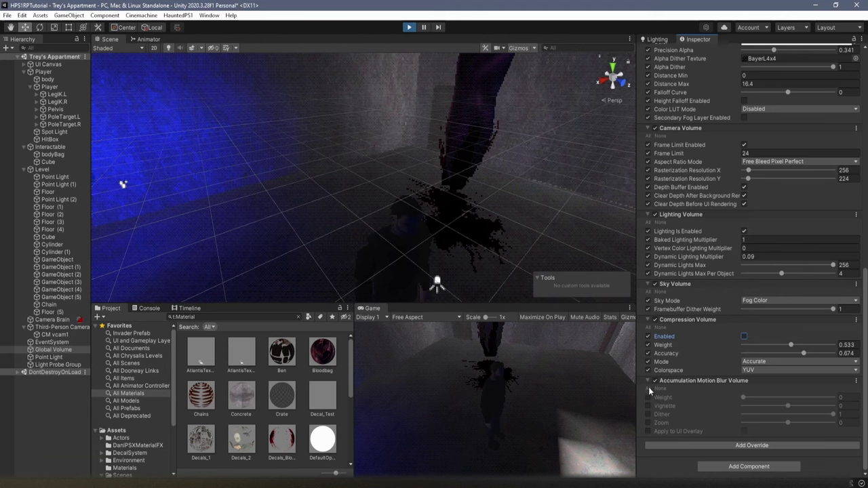
{"action": "left_click", "coordinate": [649, 388]}
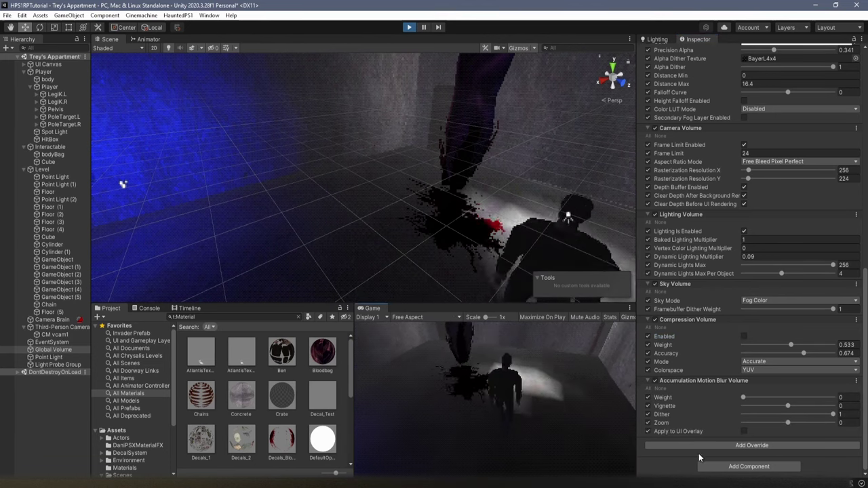
- Set the motion blur Weight to 1 and try Vignette values of 0.6 and -0.2 while moving the character in play mode
{"action": "left_click", "coordinate": [746, 398]}
{"action": "left_click", "coordinate": [512, 397]}
{"action": "key", "text": "a"}
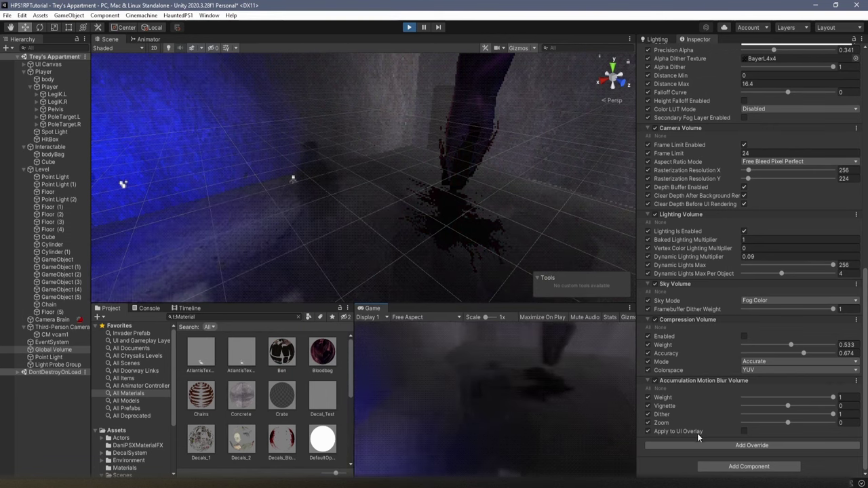
{"action": "left_click_drag", "start_coordinate": [789, 407], "coordinate": [811, 409]}
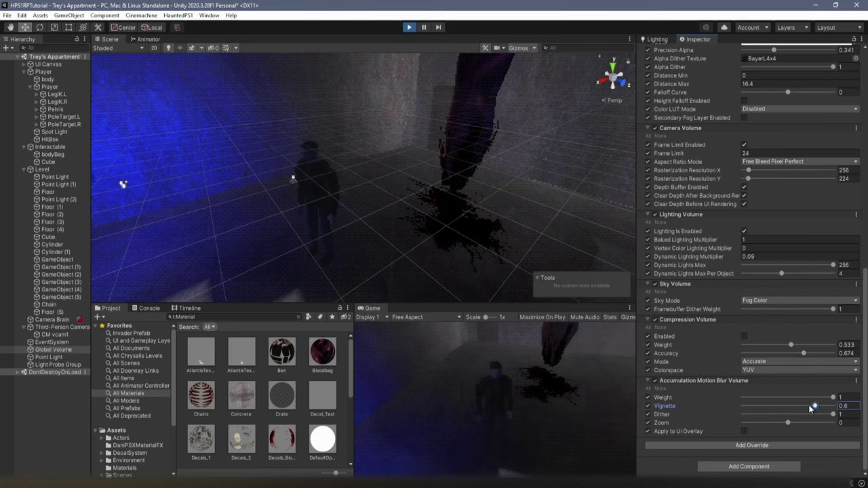
{"action": "left_click", "coordinate": [506, 386]}
{"action": "key", "text": "d"}
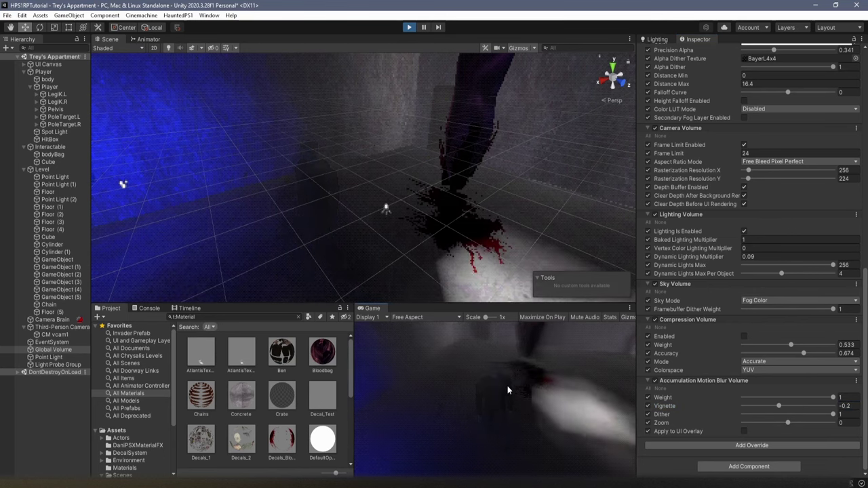
- Set the motion blur's Vignette to 0.05, Dither to 1, Zoom to 0.32, Zoom Anisotropy to 0.74 and Weight to 0.578, and disable the override
{"action": "left_click_drag", "start_coordinate": [775, 405], "coordinate": [704, 404]}
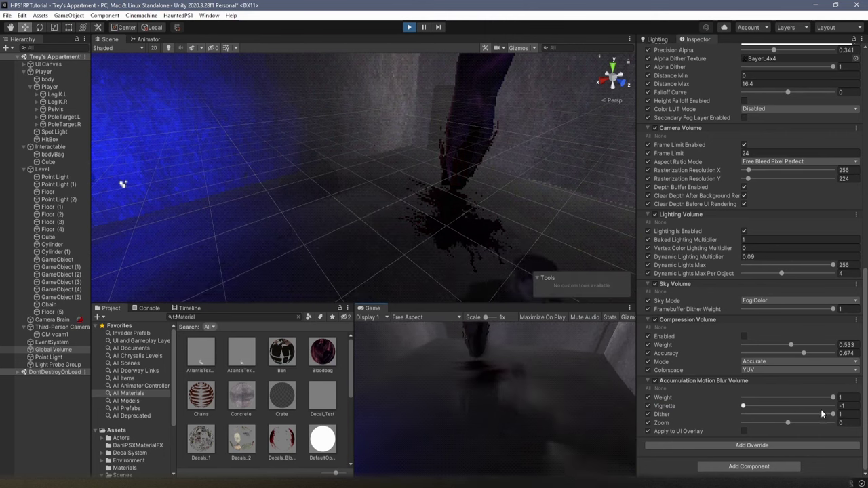
{"action": "left_click_drag", "start_coordinate": [744, 405], "coordinate": [784, 406]}
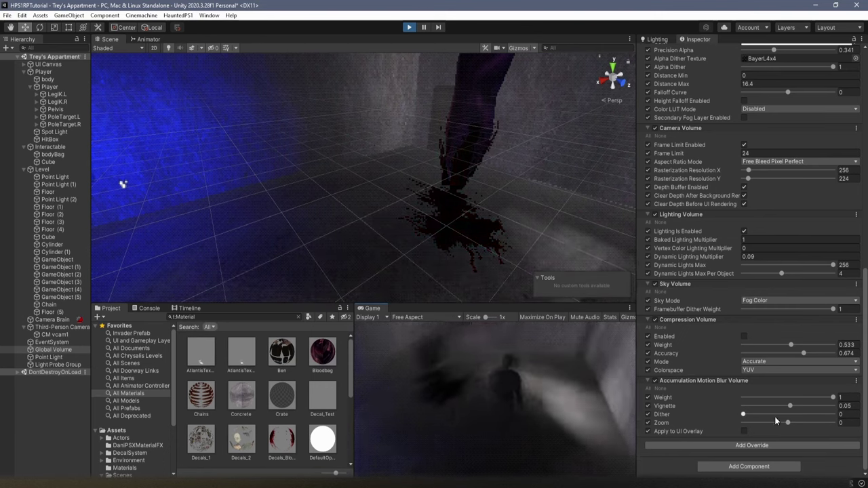
{"action": "left_click_drag", "start_coordinate": [746, 415], "coordinate": [831, 422]}
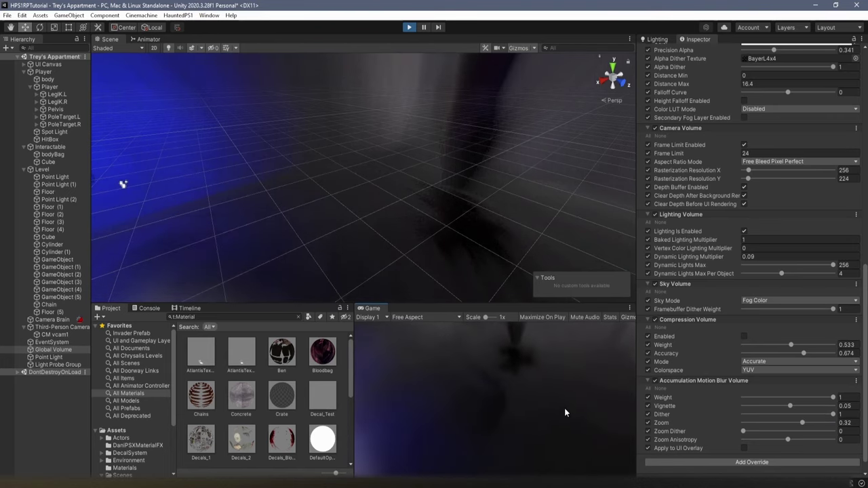
{"action": "left_click_drag", "start_coordinate": [833, 398], "coordinate": [804, 401]}
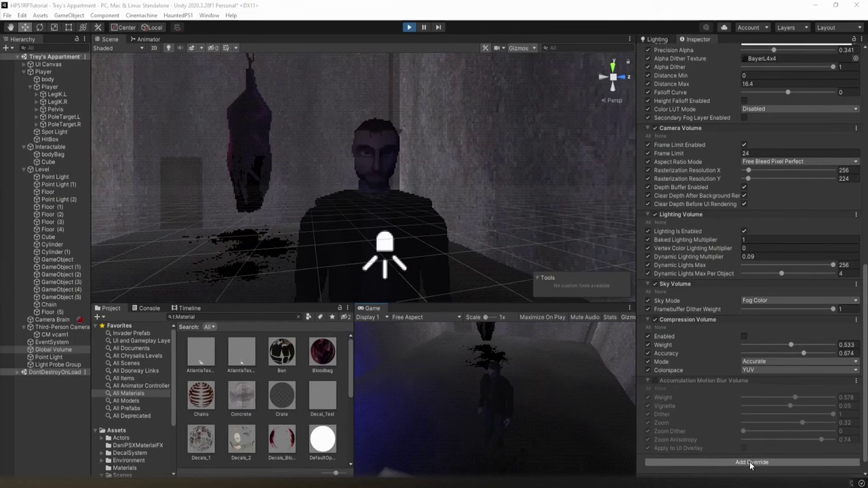
- Add a TonemapperVolume override to the Global Volume and activate all of its settings
{"action": "left_click", "coordinate": [751, 463]}
{"action": "left_click", "coordinate": [735, 348]}
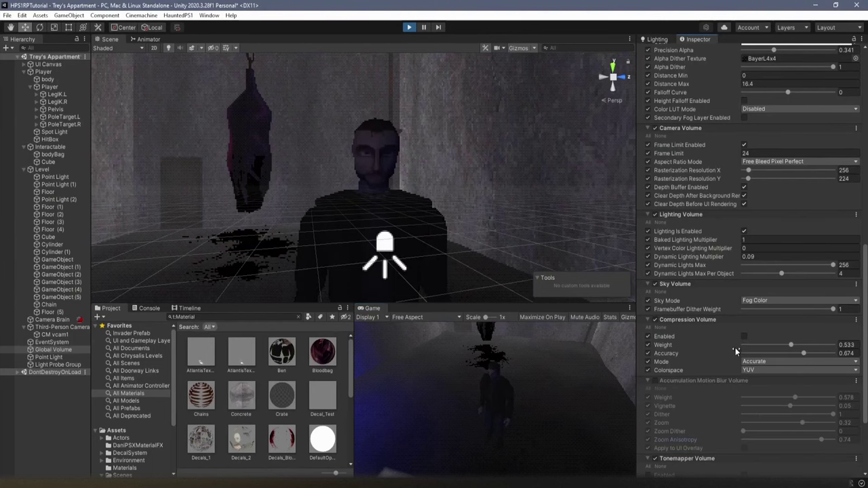
{"action": "scroll", "coordinate": [683, 425], "scroll_direction": "down", "scroll_amount": 3}
{"action": "left_click", "coordinate": [648, 354]}
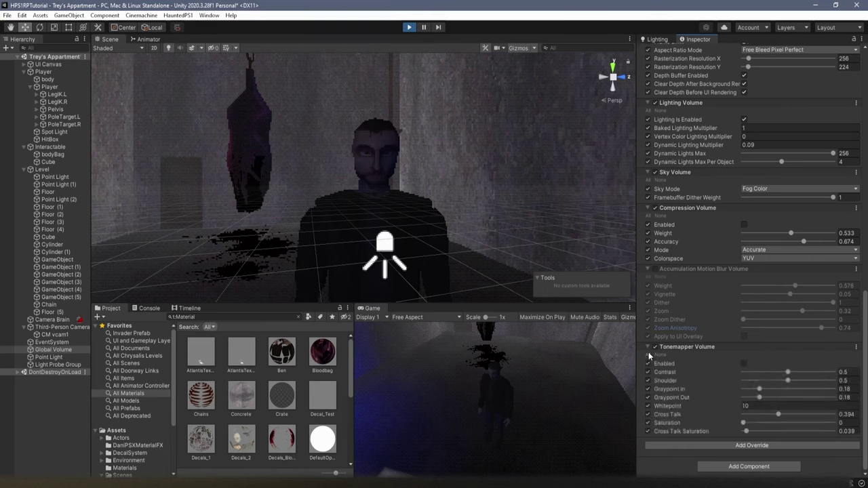
- Enable the tonemapper, set its Contrast to 0.599, and adjust the Shoulder and Graypoint values
{"action": "left_click", "coordinate": [745, 364]}
{"action": "left_click_drag", "start_coordinate": [791, 374], "coordinate": [802, 378]}
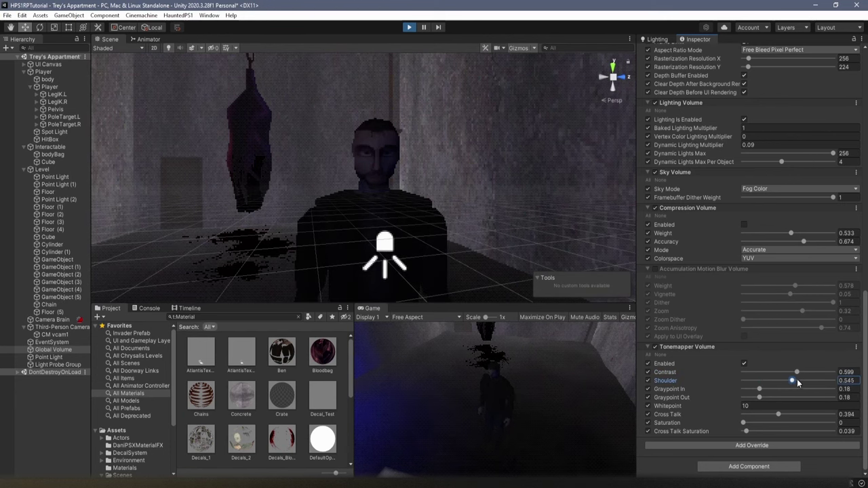
{"action": "left_click_drag", "start_coordinate": [761, 391], "coordinate": [751, 422]}
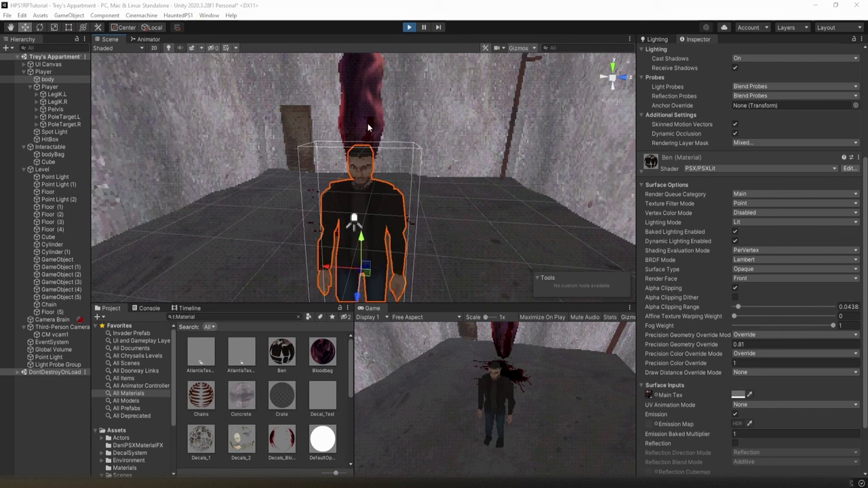
- Examine the PSX shaders available for the body's Ben material, and collapse its Surface Inputs section
{"action": "left_click", "coordinate": [729, 169]}
{"action": "left_click", "coordinate": [710, 265]}
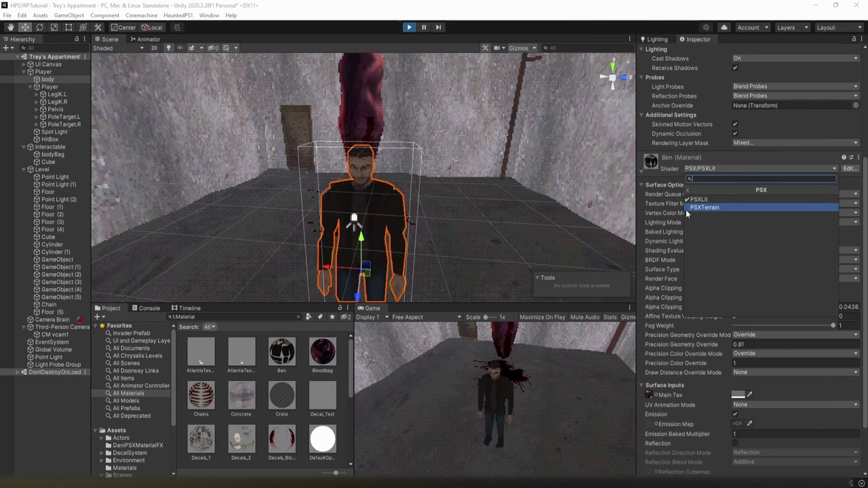
{"action": "left_click", "coordinate": [685, 386]}
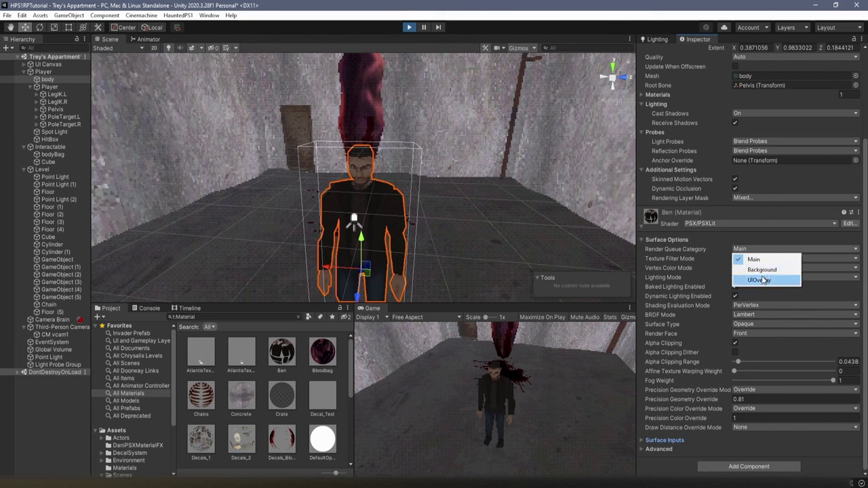
- Try the UIOverlay and Background render queue categories on the Ben material, and return Render Queue Category to Main
{"action": "left_click", "coordinate": [766, 279]}
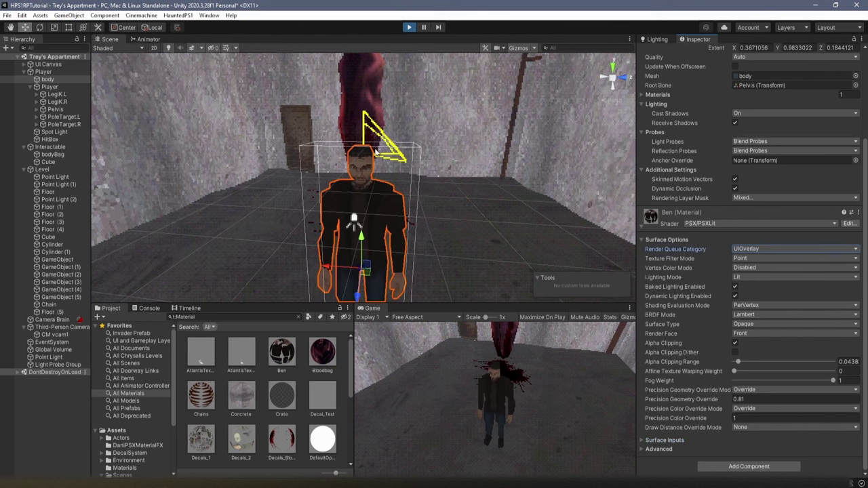
{"action": "right_click_drag", "start_coordinate": [508, 168], "coordinate": [609, 203]}
{"action": "left_click", "coordinate": [789, 252]}
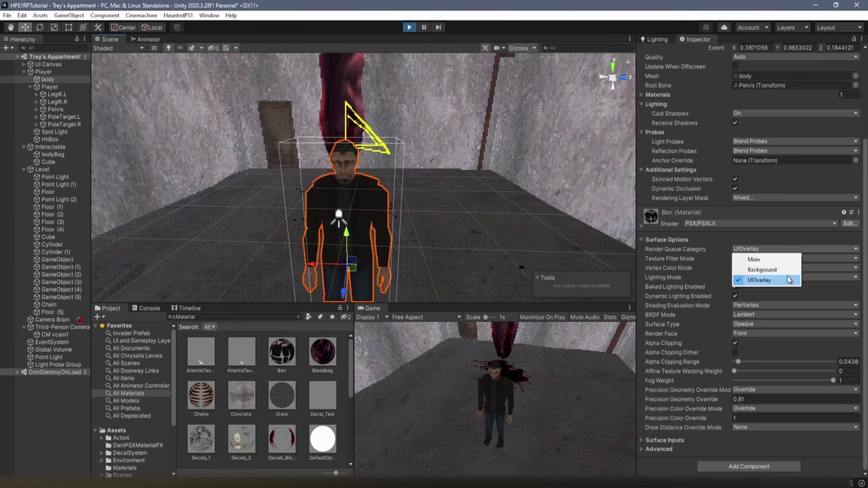
{"action": "left_click", "coordinate": [783, 271]}
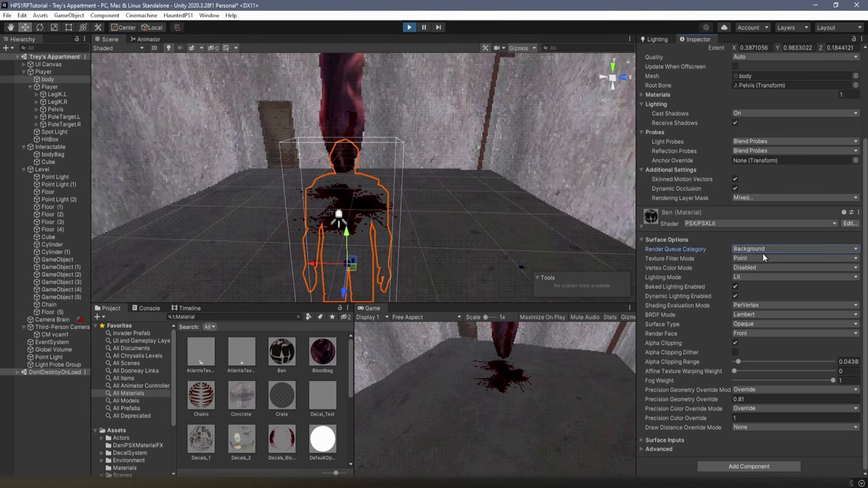
{"action": "left_click", "coordinate": [763, 253]}
{"action": "left_click", "coordinate": [753, 263]}
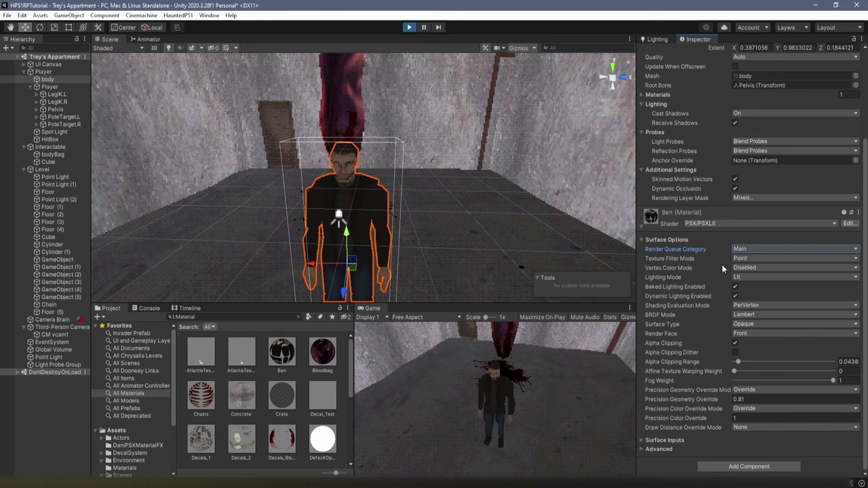
- Try the N64 and PointMipmaps texture filter modes on the character's face, and return Texture Filter Mode to Point
{"action": "right_click_drag", "start_coordinate": [454, 193], "coordinate": [416, 169]}
{"action": "key", "text": "w"}
{"action": "key", "text": "w"}
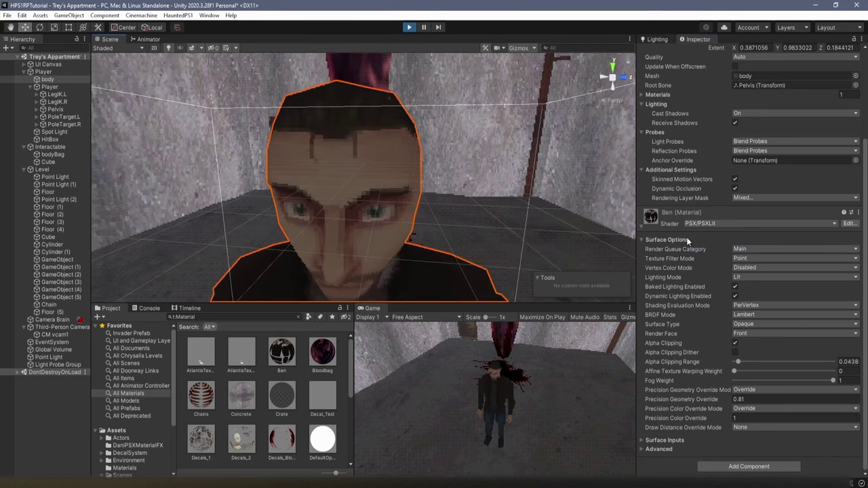
{"action": "left_click", "coordinate": [752, 260]}
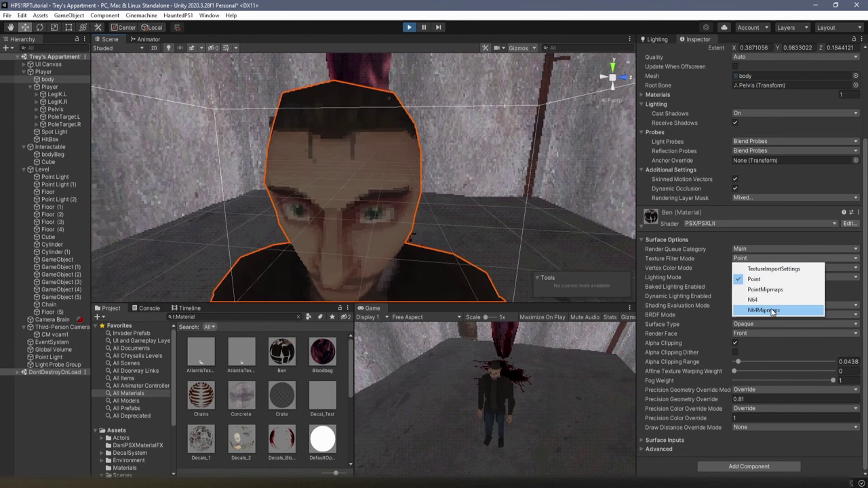
{"action": "left_click", "coordinate": [767, 301]}
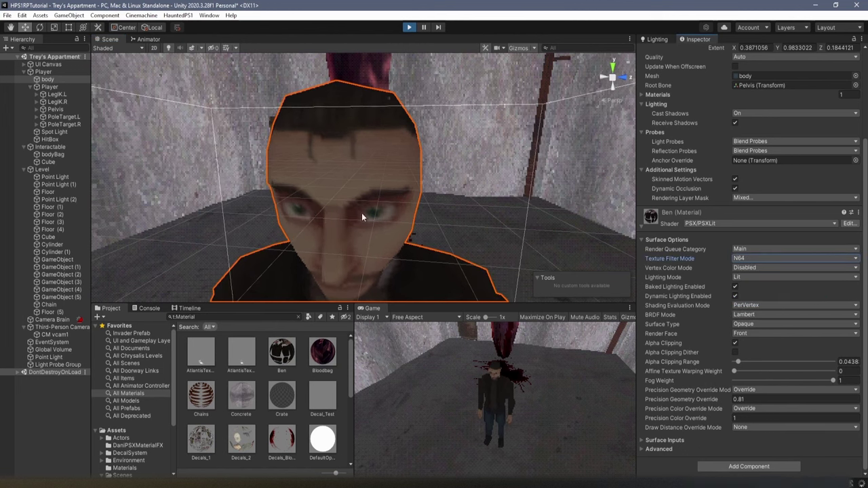
{"action": "left_click", "coordinate": [740, 259]}
{"action": "left_click", "coordinate": [761, 290]}
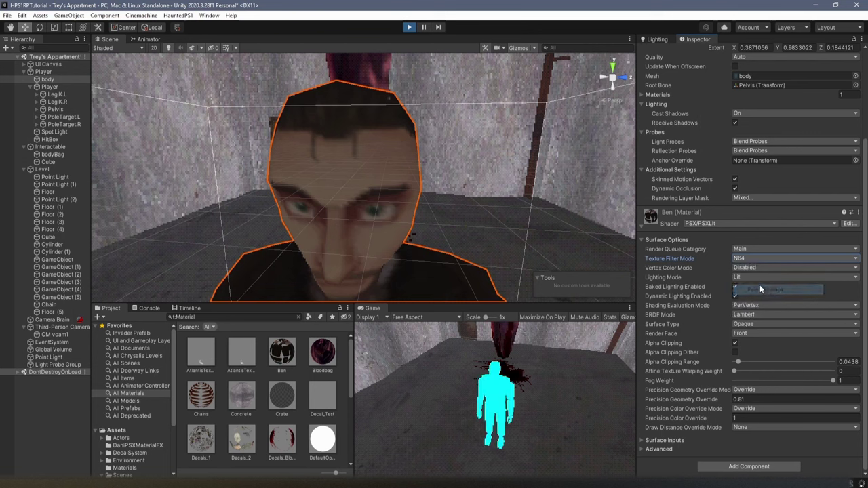
{"action": "left_click", "coordinate": [750, 261]}
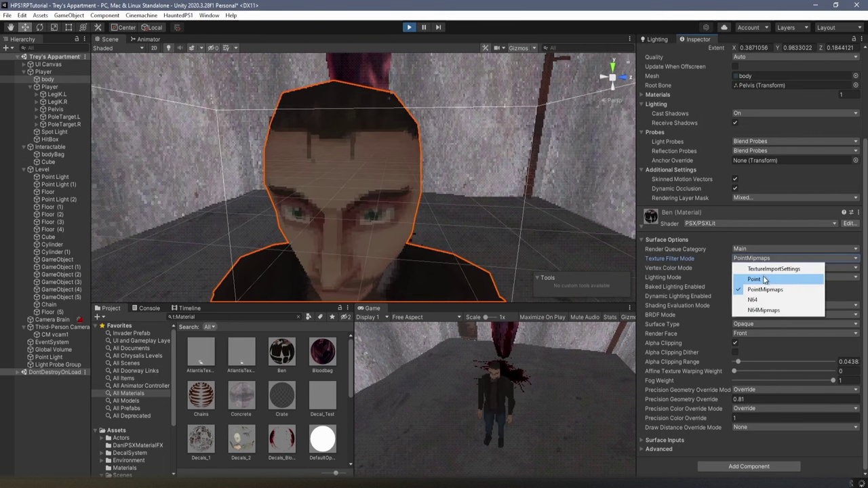
{"action": "left_click", "coordinate": [765, 280]}
{"action": "left_click", "coordinate": [761, 257]}
{"action": "left_click", "coordinate": [759, 278]}
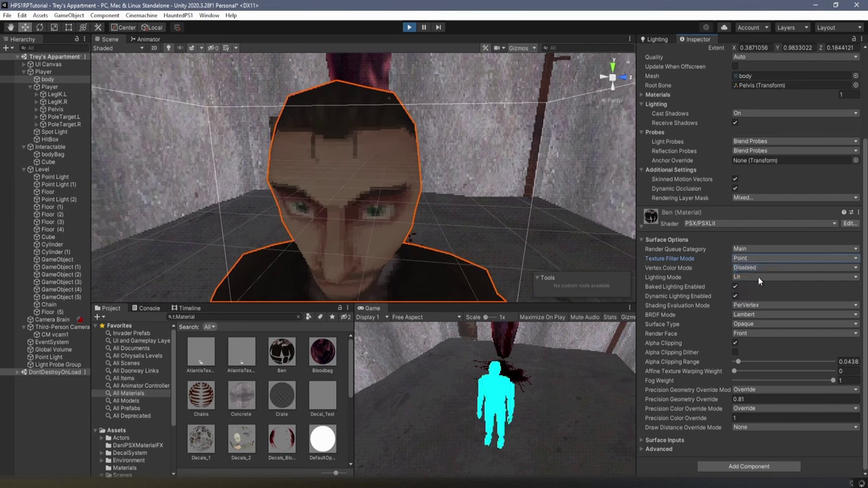
{"action": "left_click", "coordinate": [778, 259]}
{"action": "left_click", "coordinate": [767, 278]}
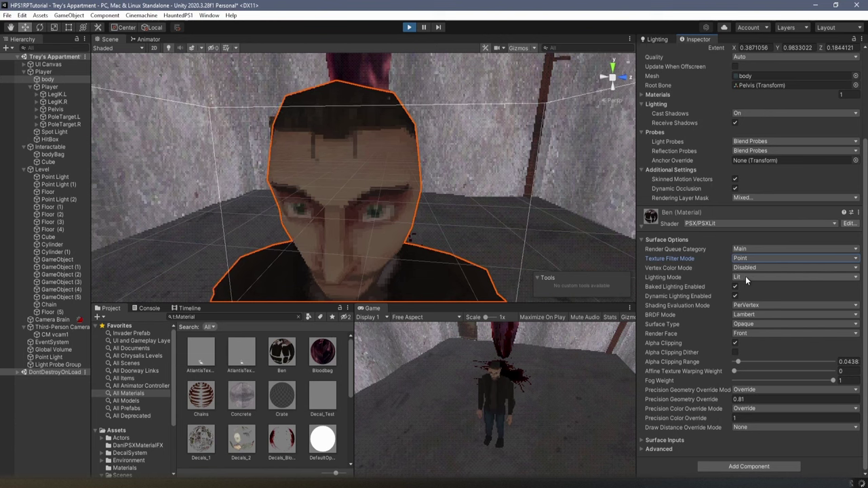
- Try the Unlit lighting mode on the Ben material and return Lighting Mode to Lit
{"action": "left_click", "coordinate": [746, 277]}
{"action": "left_click", "coordinate": [751, 297]}
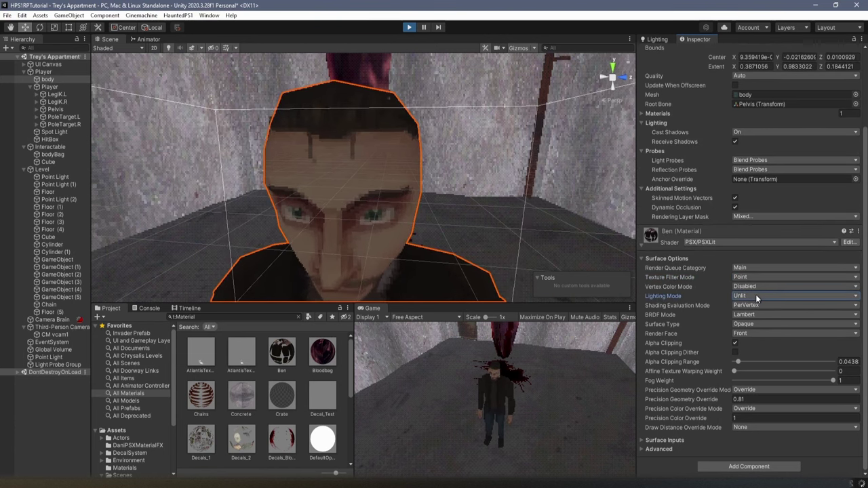
{"action": "left_click", "coordinate": [763, 309]}
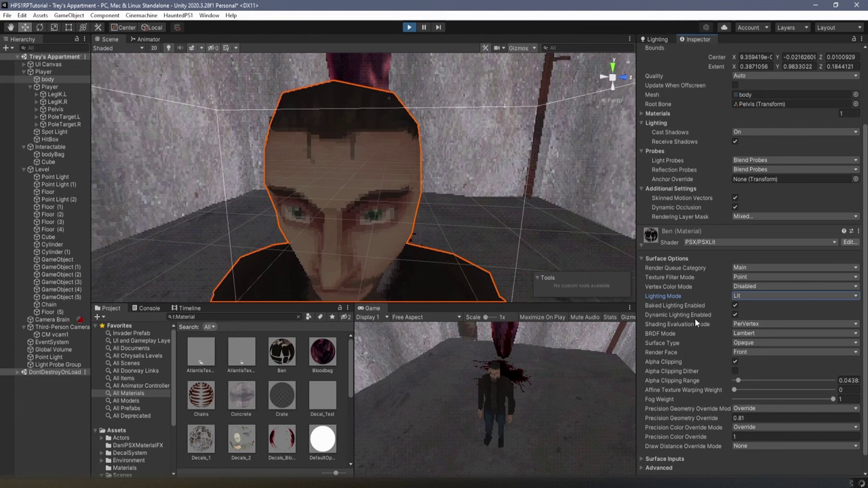
- Review the Shading Evaluation Mode options, keeping PerVertex, and try the WrappedLighting BRDF mode before returning it to Lambert
{"action": "left_click", "coordinate": [751, 328]}
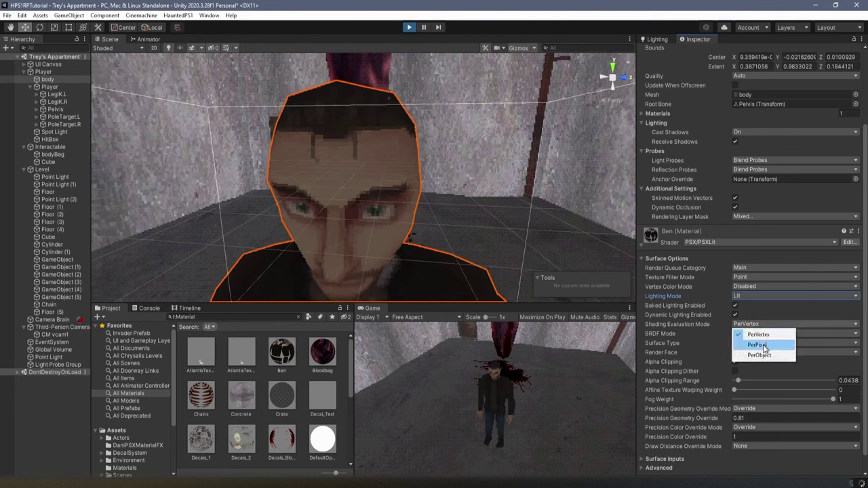
{"action": "left_click", "coordinate": [699, 328]}
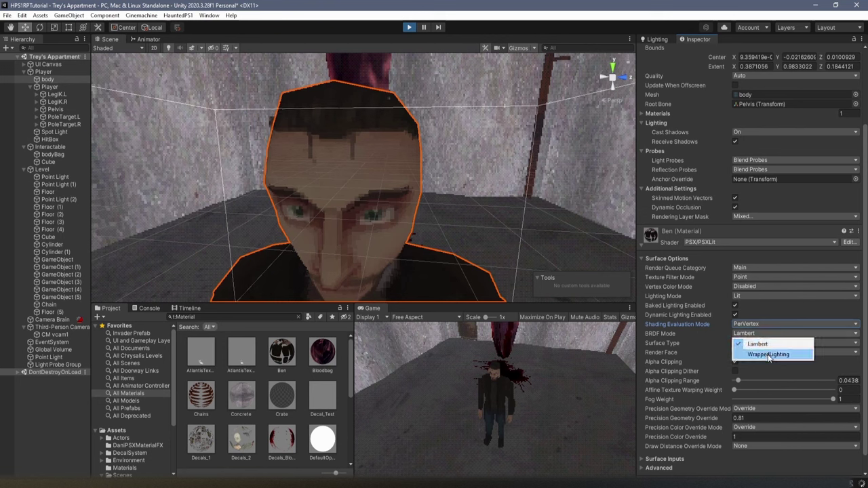
{"action": "left_click", "coordinate": [769, 355]}
{"action": "left_click", "coordinate": [760, 333]}
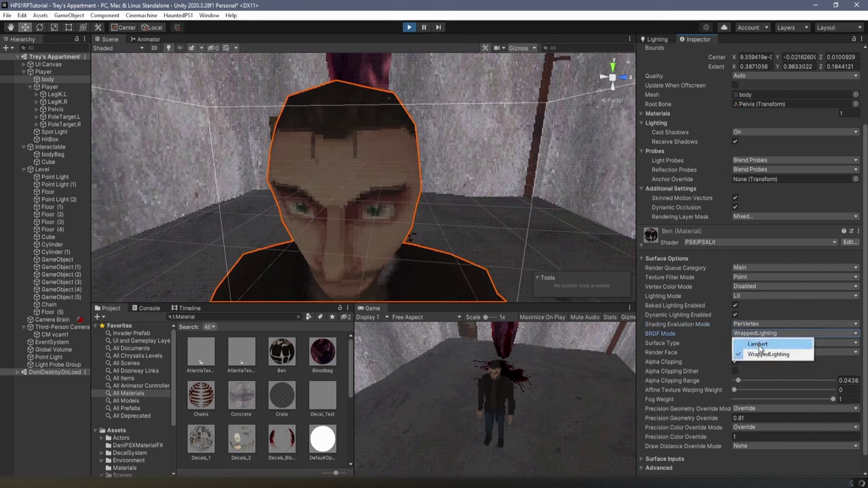
{"action": "left_click", "coordinate": [758, 345]}
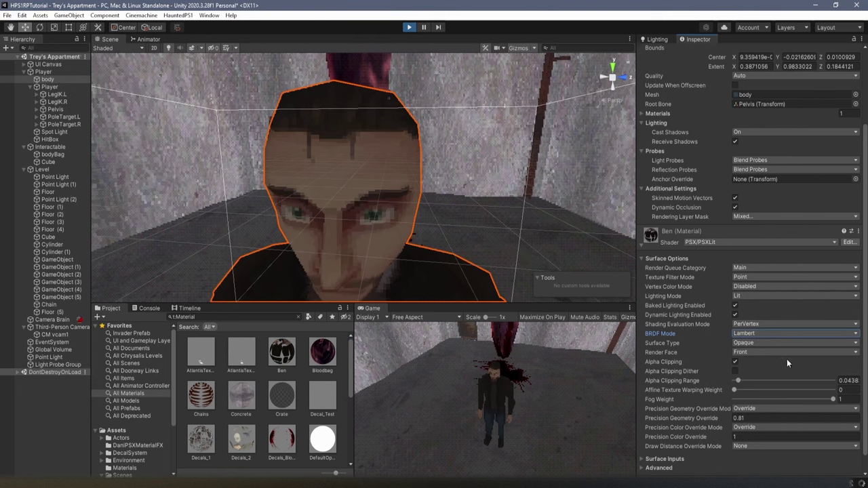
- Make the Ben material's Surface Type Transparent and try the Additive and AlphaPremultiply blending modes
{"action": "left_click", "coordinate": [780, 343]}
{"action": "left_click", "coordinate": [767, 361]}
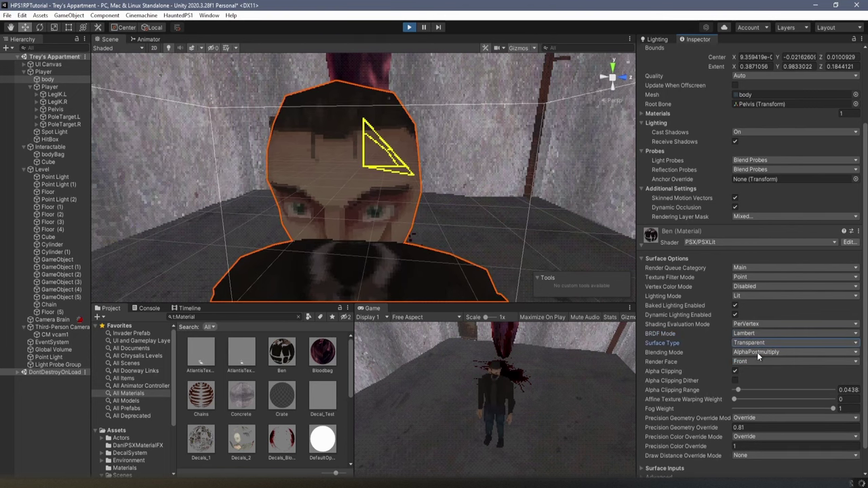
{"action": "left_click", "coordinate": [770, 354]}
{"action": "left_click", "coordinate": [775, 386]}
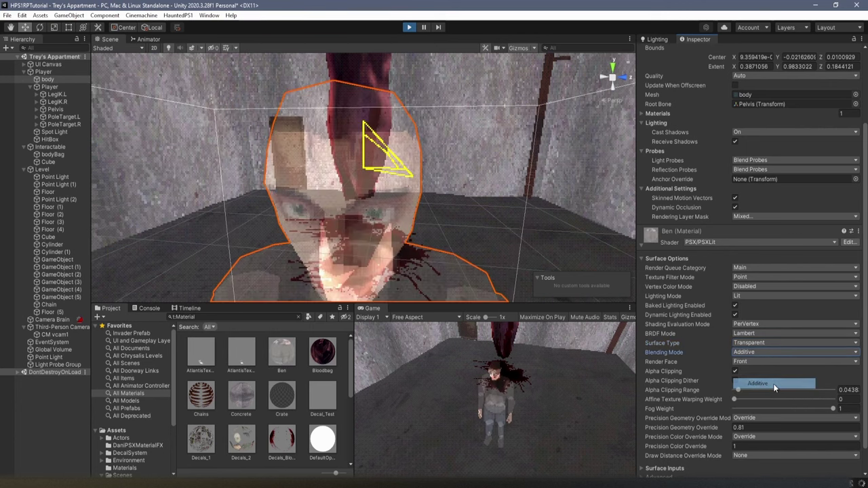
{"action": "left_click", "coordinate": [768, 351]}
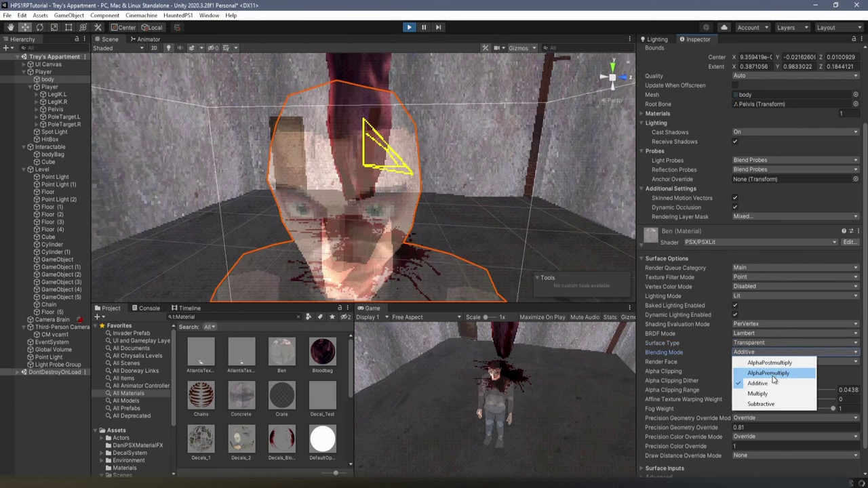
{"action": "left_click", "coordinate": [771, 374]}
- Try the Multiply and Subtractive blending modes on the Ben material, and return Surface Type to Opaque
{"action": "left_click", "coordinate": [759, 354]}
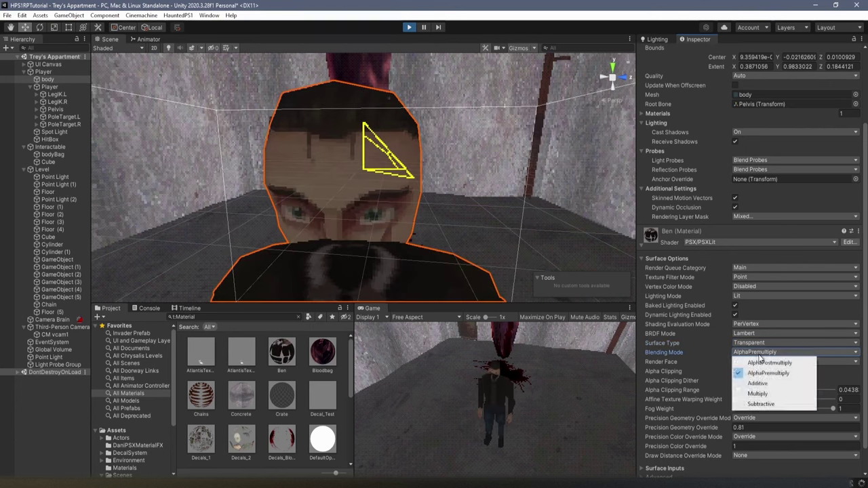
{"action": "left_click", "coordinate": [774, 394]}
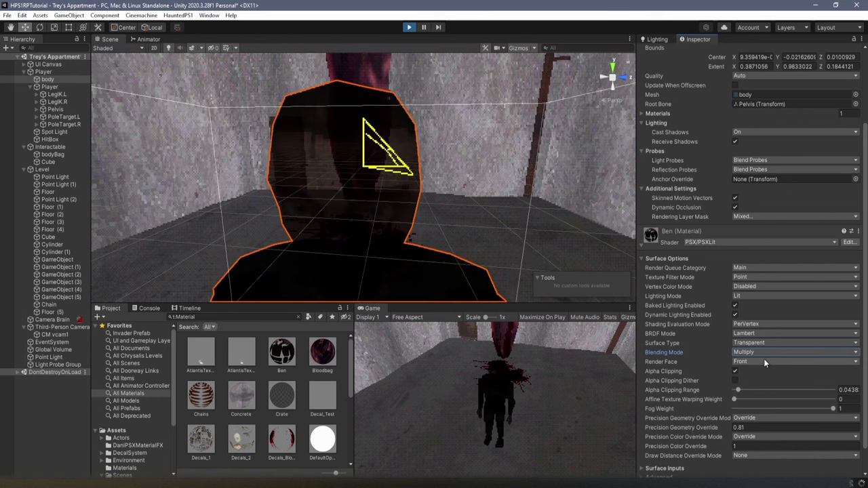
{"action": "left_click", "coordinate": [757, 355]}
{"action": "left_click", "coordinate": [768, 403]}
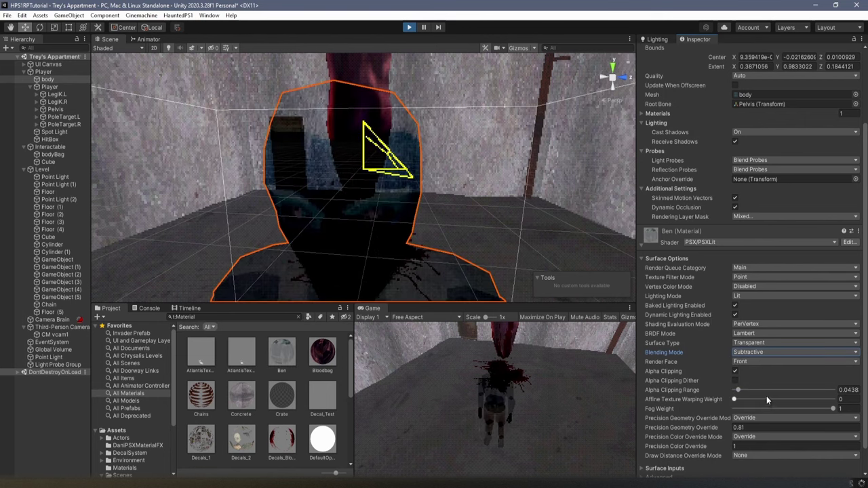
{"action": "left_click", "coordinate": [753, 353]}
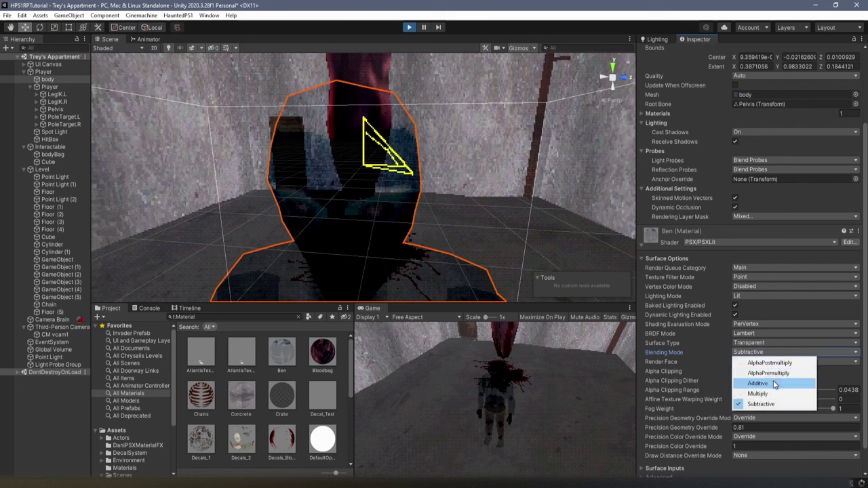
{"action": "left_click", "coordinate": [753, 343]}
{"action": "left_click", "coordinate": [759, 353]}
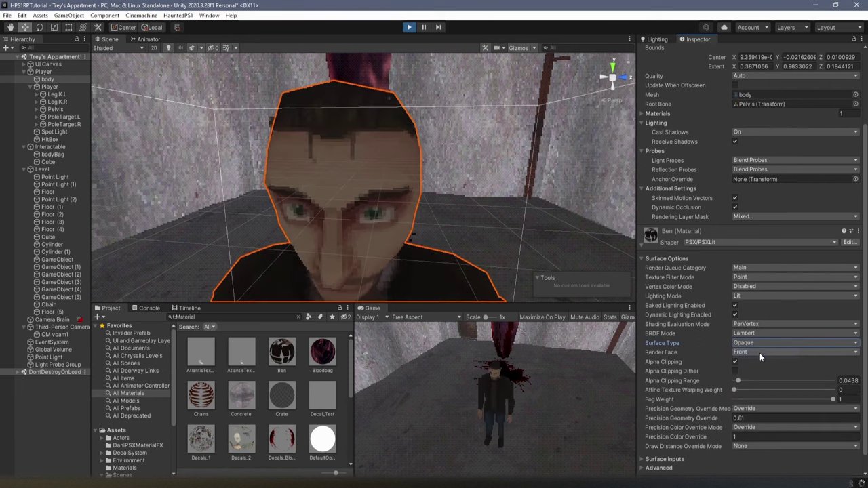
- Try the Back render face on the Ben material, and lower the Alpha Clipping Range of the Decals_Blood material on the floor
{"action": "left_click", "coordinate": [759, 354]}
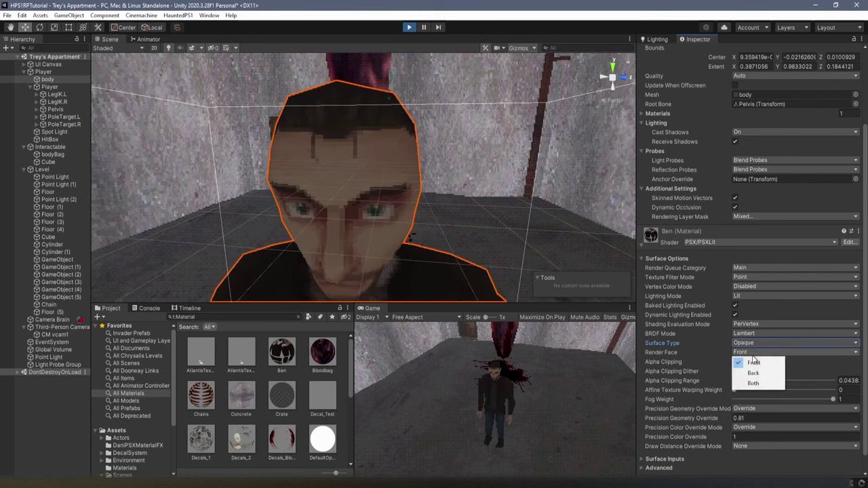
{"action": "left_click", "coordinate": [761, 374]}
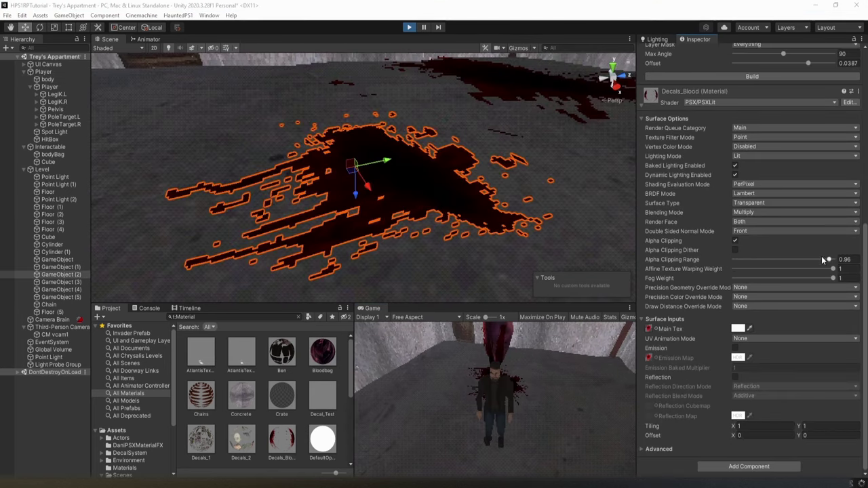
{"action": "left_click_drag", "start_coordinate": [831, 260], "coordinate": [803, 260]}
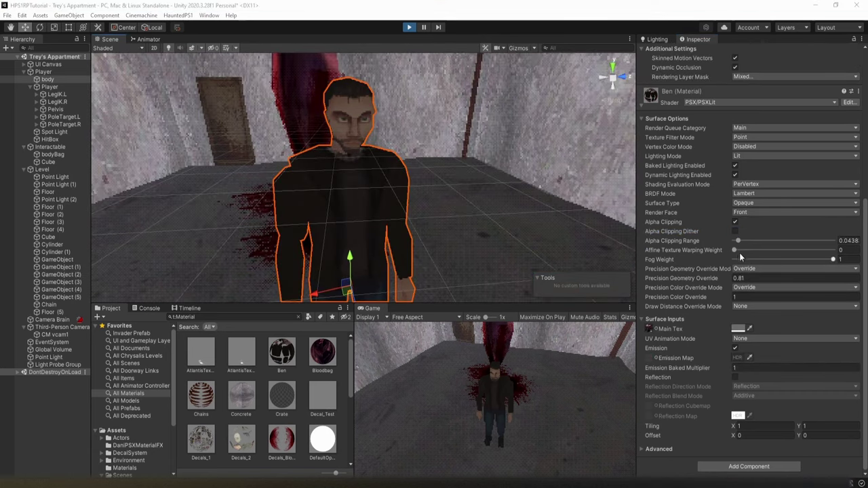
- Test the Fog Weight of the Ben material and set its Precision Geometry Override to 0.87
{"action": "left_click", "coordinate": [731, 252]}
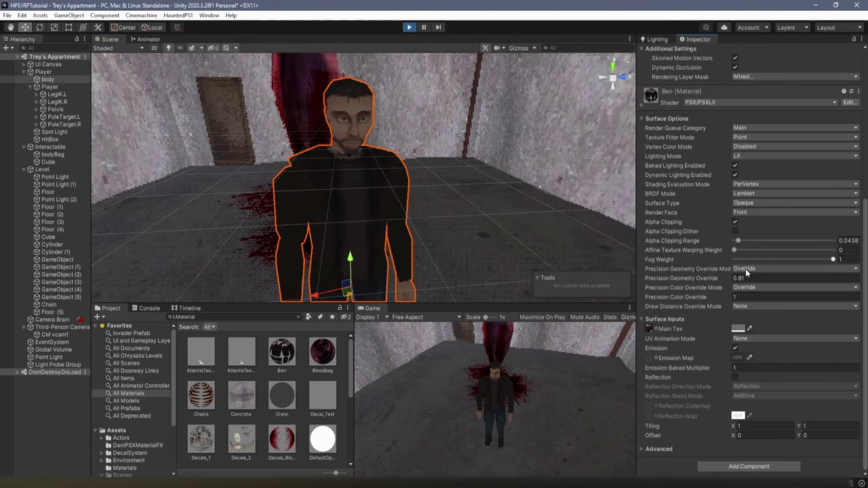
{"action": "left_click_drag", "start_coordinate": [734, 260], "coordinate": [809, 269]}
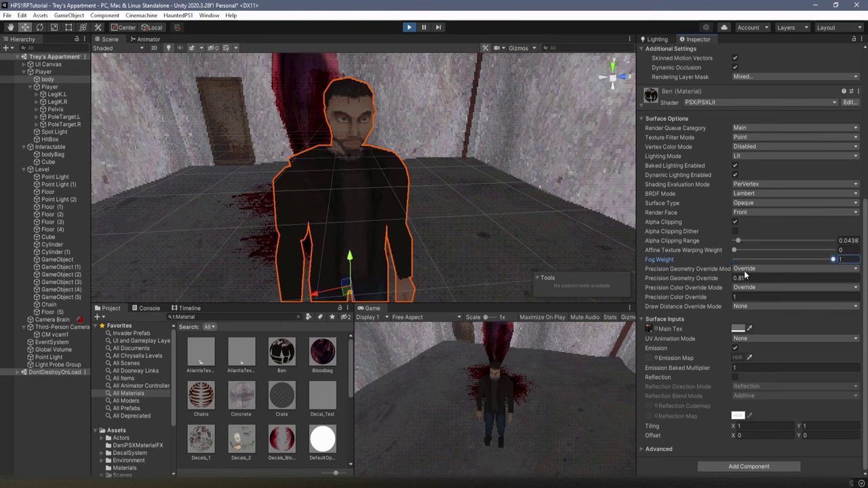
{"action": "left_click_drag", "start_coordinate": [725, 277], "coordinate": [522, 356]}
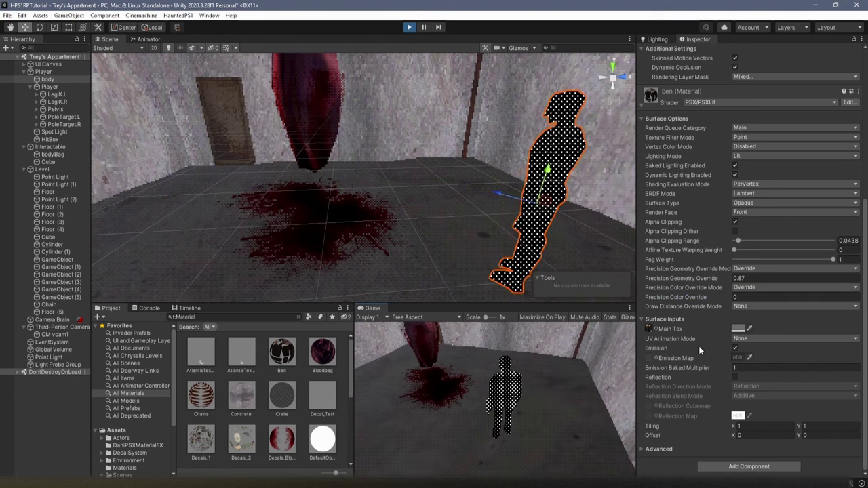
- Walk the character around in the game to check the material, and set its Precision Color Override to 0.7142857
{"action": "key", "text": "s"}
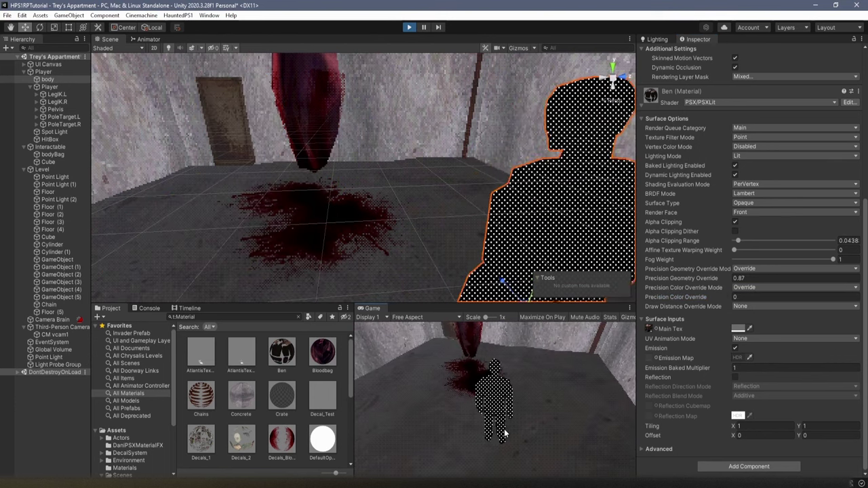
{"action": "key", "text": "a"}
{"action": "left_click_drag", "start_coordinate": [676, 297], "coordinate": [744, 347]}
- Try the Pan Linear UV Animation Mode on the Ben material and return it to None
{"action": "left_click", "coordinate": [746, 339]}
{"action": "left_click", "coordinate": [757, 359]}
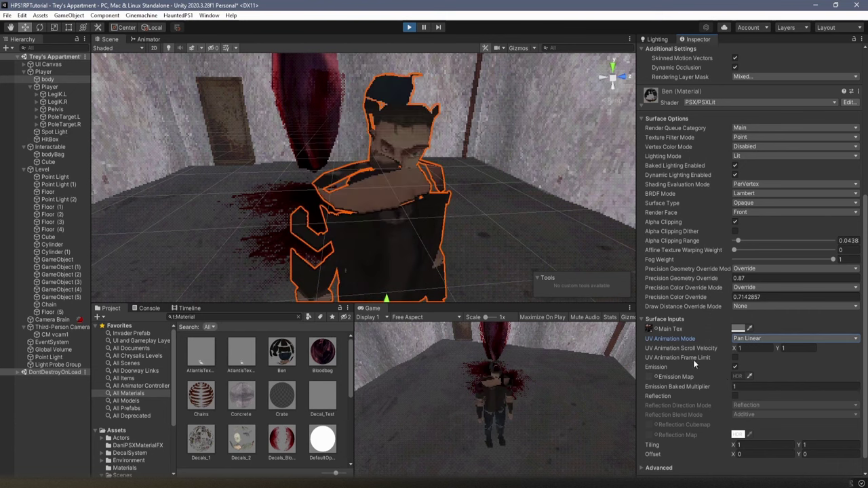
{"action": "left_click", "coordinate": [767, 339]}
{"action": "left_click", "coordinate": [756, 349]}
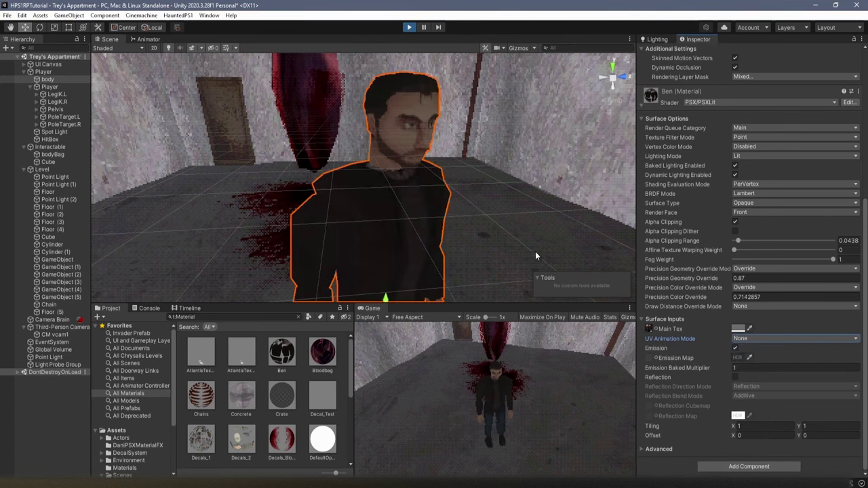
- Select the hanging body bag and expand the settings of its Bloodbag material
{"action": "left_click_drag", "start_coordinate": [535, 251], "coordinate": [375, 161], "text": "alt"}
{"action": "left_click", "coordinate": [373, 185]}
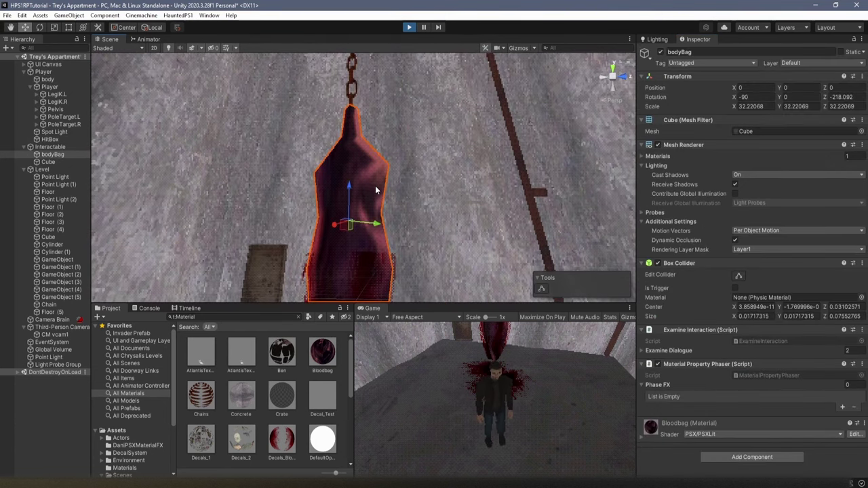
{"action": "left_click", "coordinate": [640, 435]}
{"action": "scroll", "coordinate": [714, 405], "scroll_direction": "down", "scroll_amount": 5}
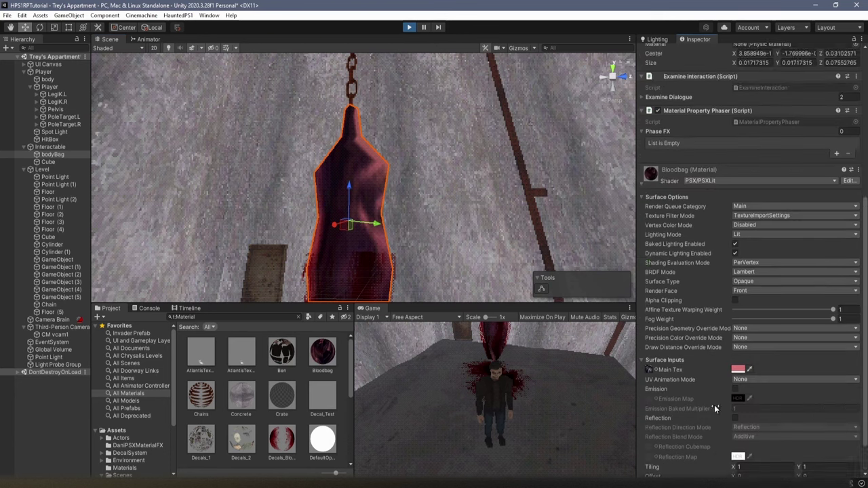
- Try the Pan Linear UV Animation Mode on the Bloodbag material with an X scroll velocity of 0.18
{"action": "left_click", "coordinate": [754, 338]}
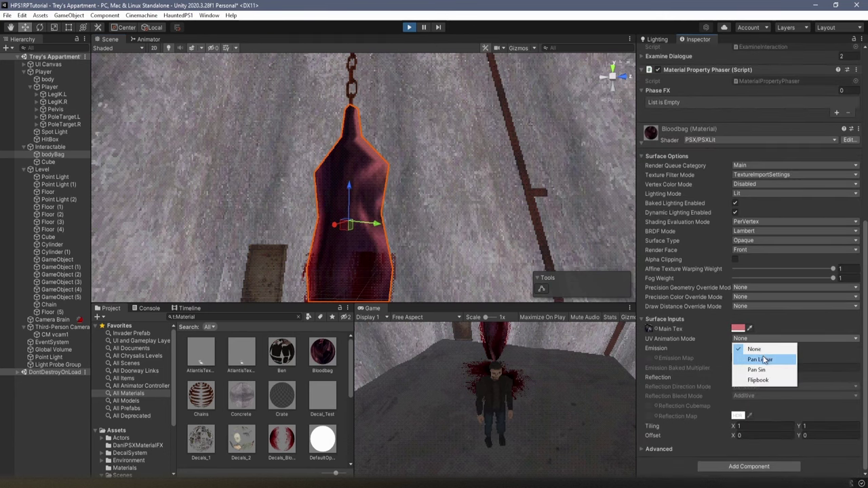
{"action": "left_click", "coordinate": [760, 356]}
{"action": "left_click_drag", "start_coordinate": [407, 203], "coordinate": [332, 251], "text": "alt"}
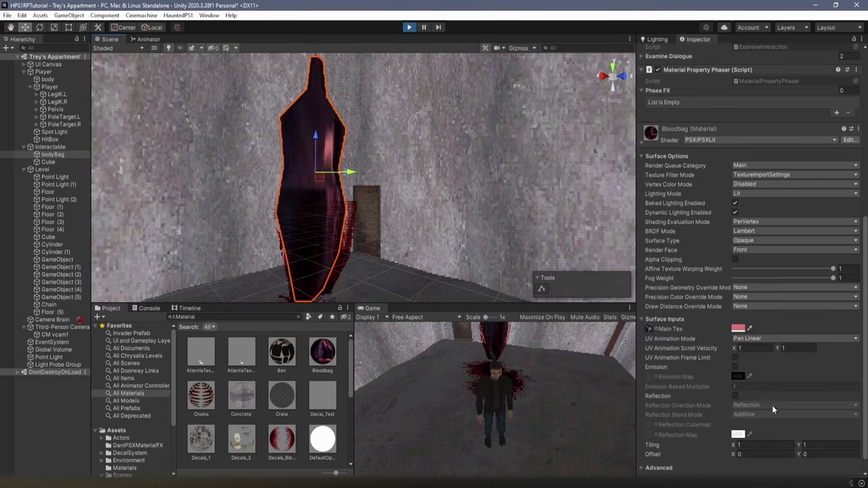
{"action": "left_click", "coordinate": [740, 348]}
{"action": "type", "text": "0.24"}
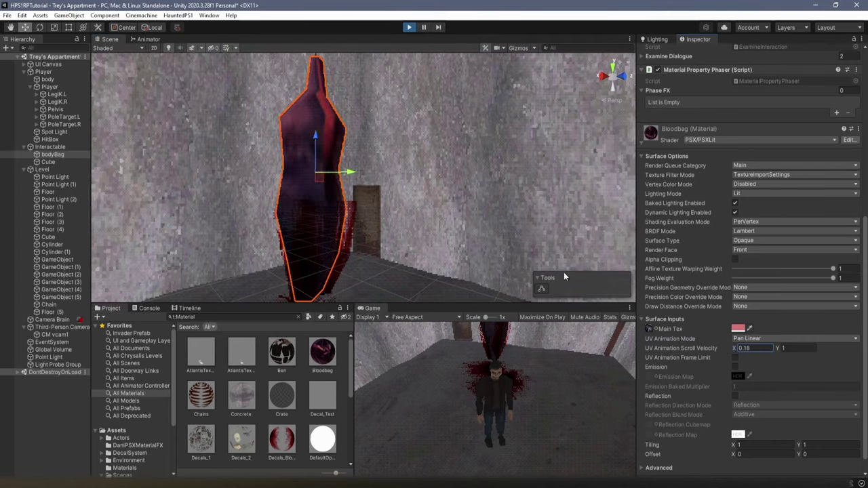
- Try the Pan Sin and Flipbook UV animation modes on the Bloodbag material, and return UV Animation Mode to None
{"action": "left_click", "coordinate": [750, 338]}
{"action": "left_click", "coordinate": [709, 367]}
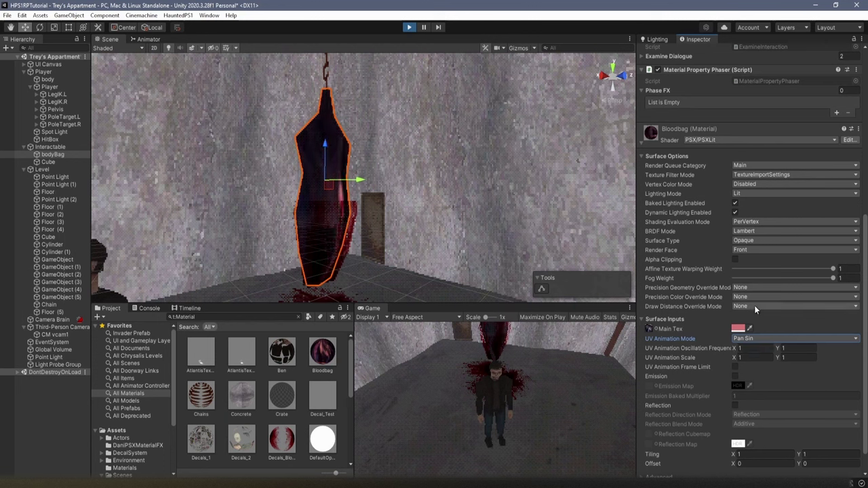
{"action": "left_click", "coordinate": [760, 339]}
{"action": "left_click", "coordinate": [766, 382]}
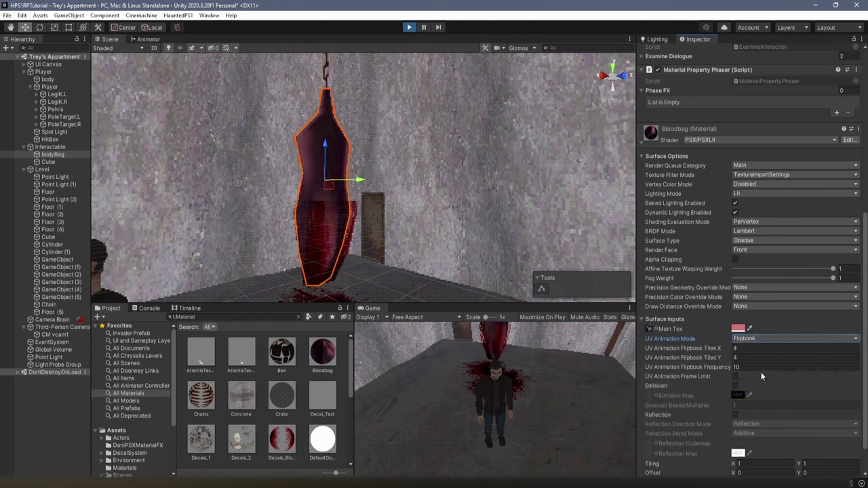
{"action": "left_click", "coordinate": [760, 339]}
{"action": "left_click", "coordinate": [746, 344]}
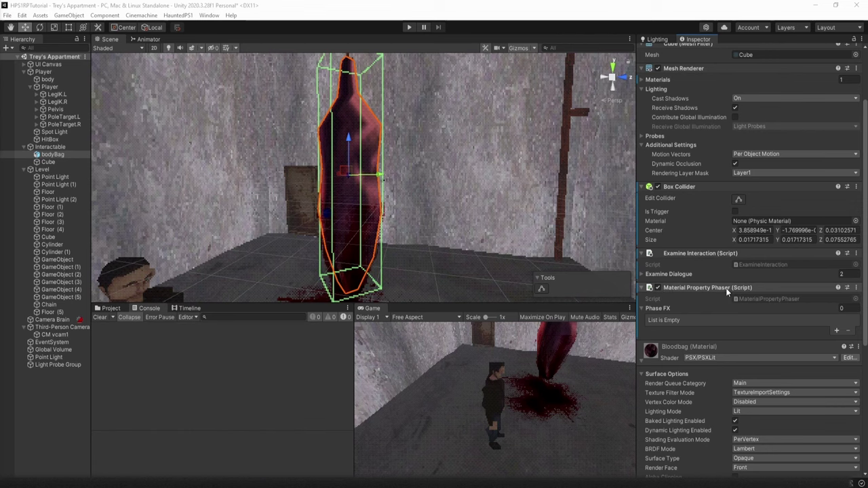
- Add a Phase FX element to the body bag's Material Property Phaser with Geometry Precision as the selected property
{"action": "scroll", "coordinate": [768, 207], "scroll_direction": "up", "scroll_amount": 3}
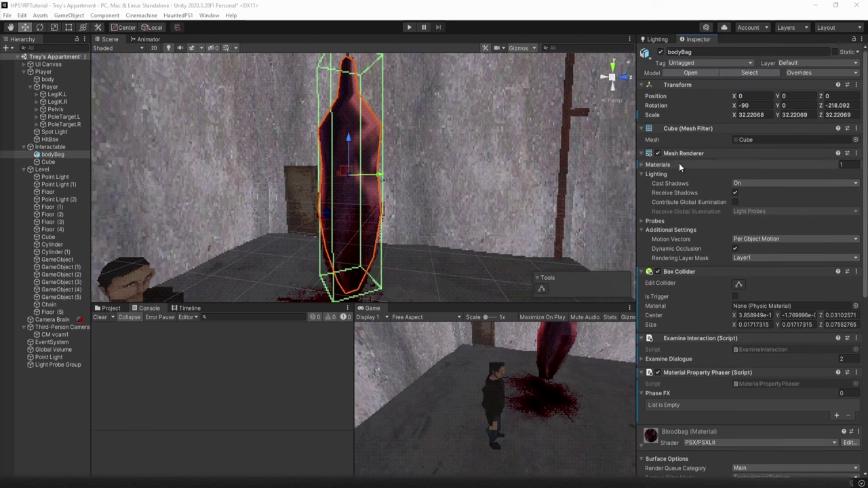
{"action": "scroll", "coordinate": [695, 261], "scroll_direction": "down", "scroll_amount": 10}
{"action": "scroll", "coordinate": [766, 335], "scroll_direction": "up", "scroll_amount": 6}
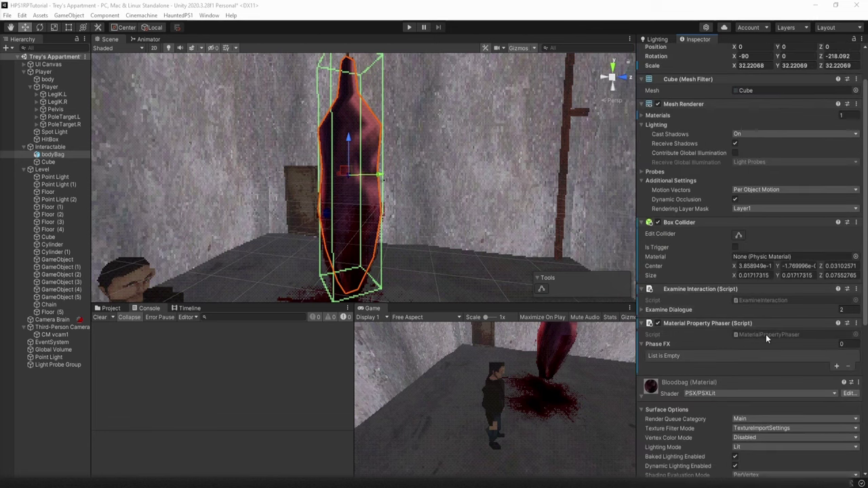
{"action": "left_click", "coordinate": [839, 365]}
{"action": "left_click", "coordinate": [784, 367]}
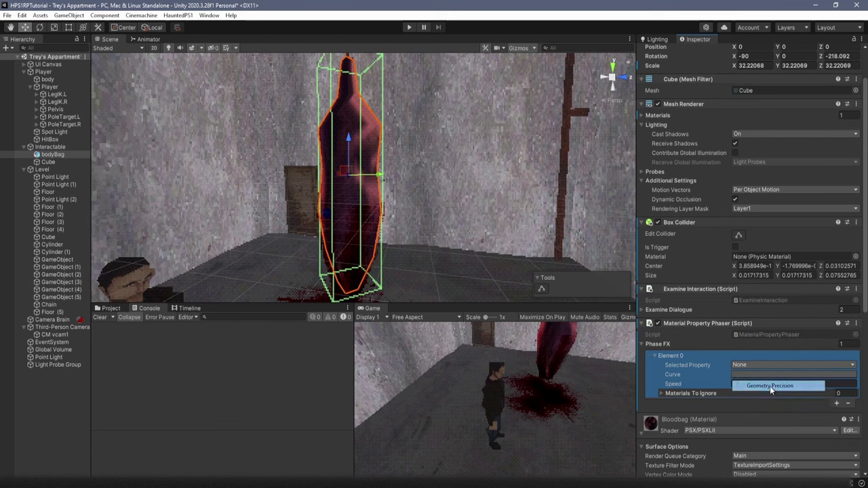
{"action": "left_click", "coordinate": [770, 386]}
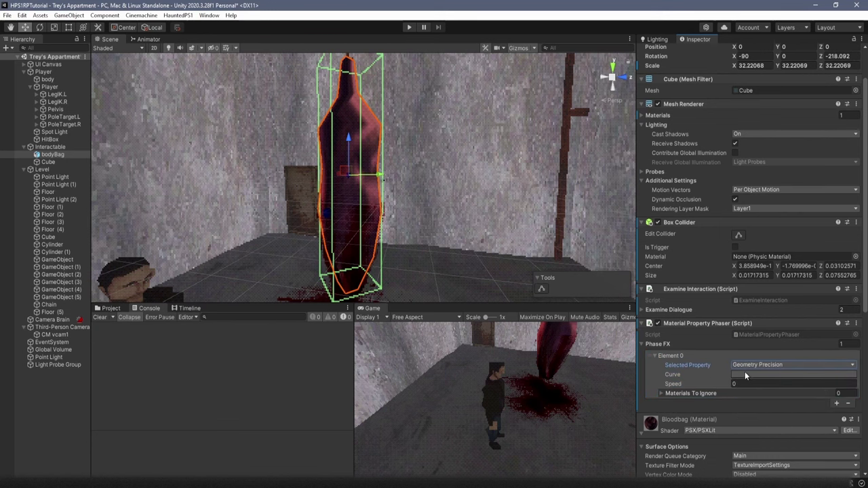
- Set the Bloodbag material's Precision Geometry Override Mode to Multiply with an override value of 0.08
{"action": "scroll", "coordinate": [745, 373], "scroll_direction": "down", "scroll_amount": 6}
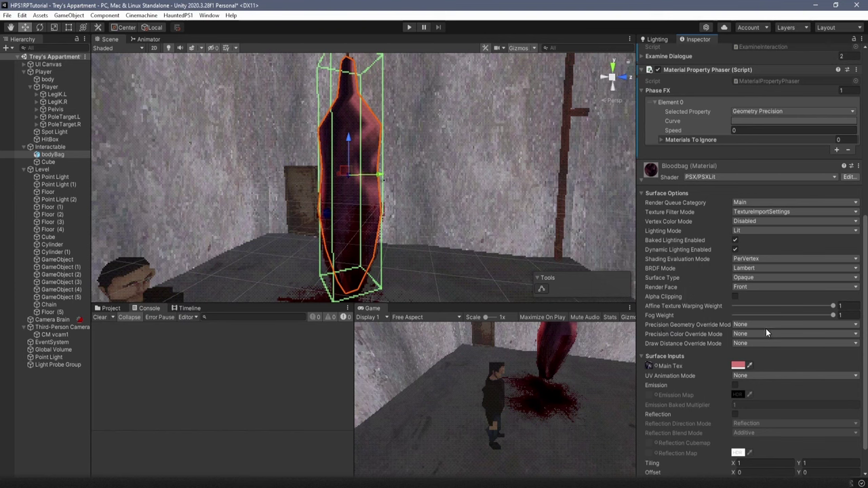
{"action": "left_click", "coordinate": [742, 334]}
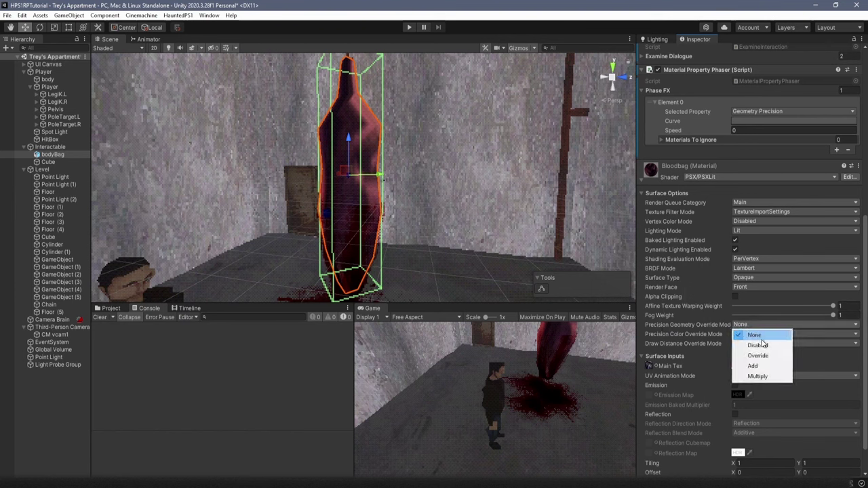
{"action": "left_click", "coordinate": [757, 376]}
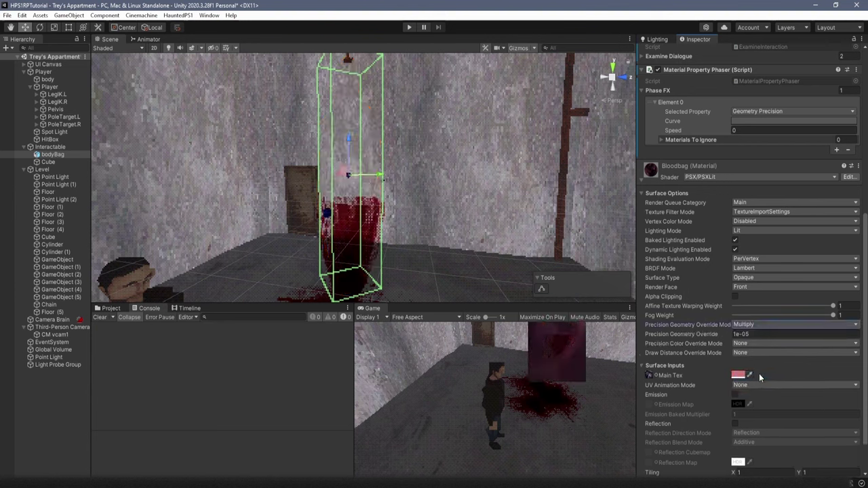
{"action": "left_click_drag", "start_coordinate": [713, 337], "coordinate": [692, 336]}
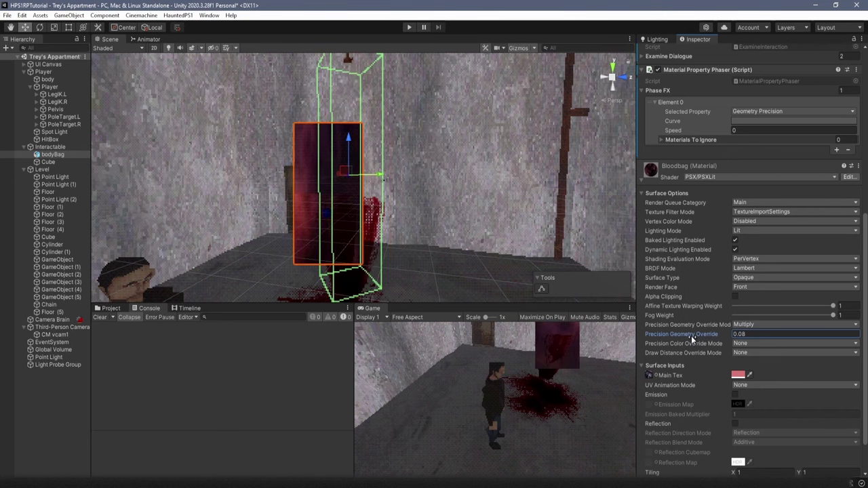
- Give Element 0's Geometry Precision curve a linear rising shape, add a key forming an early peak, and lower the end key to about 0.5
{"action": "scroll", "coordinate": [801, 241], "scroll_direction": "up", "scroll_amount": 3}
{"action": "left_click", "coordinate": [752, 205]}
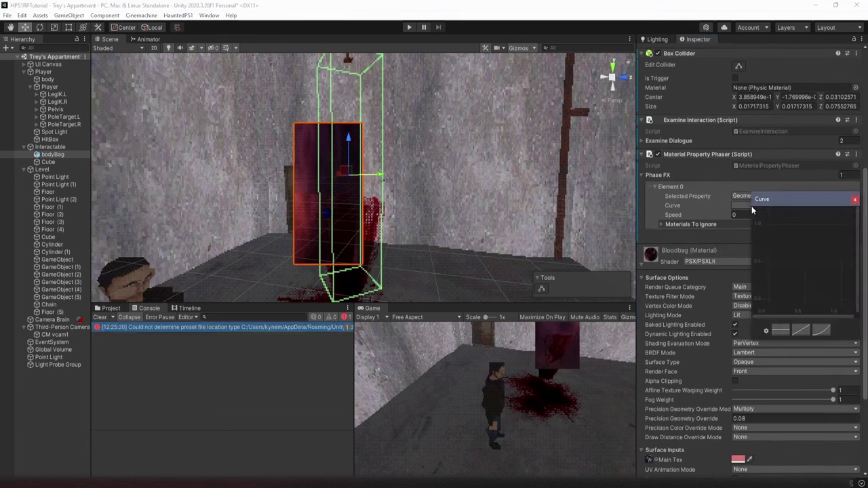
{"action": "left_click", "coordinate": [801, 331]}
{"action": "right_click", "coordinate": [802, 272]}
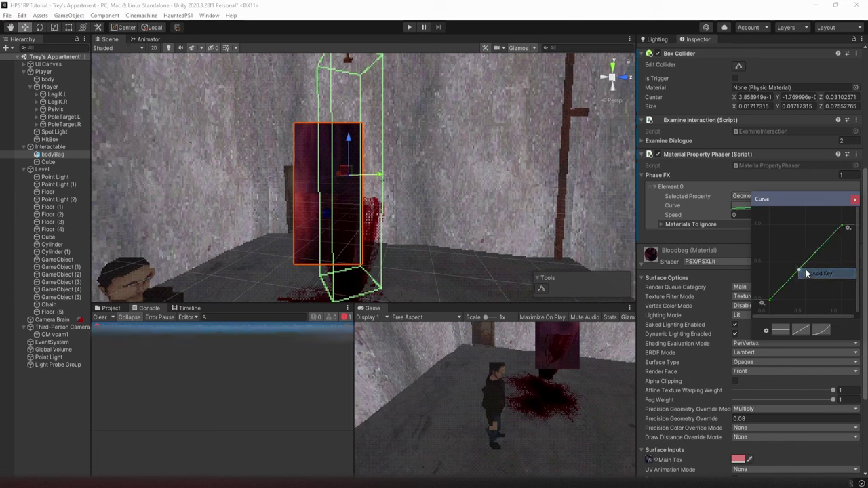
{"action": "left_click", "coordinate": [807, 274]}
{"action": "left_click_drag", "start_coordinate": [799, 270], "coordinate": [786, 244]}
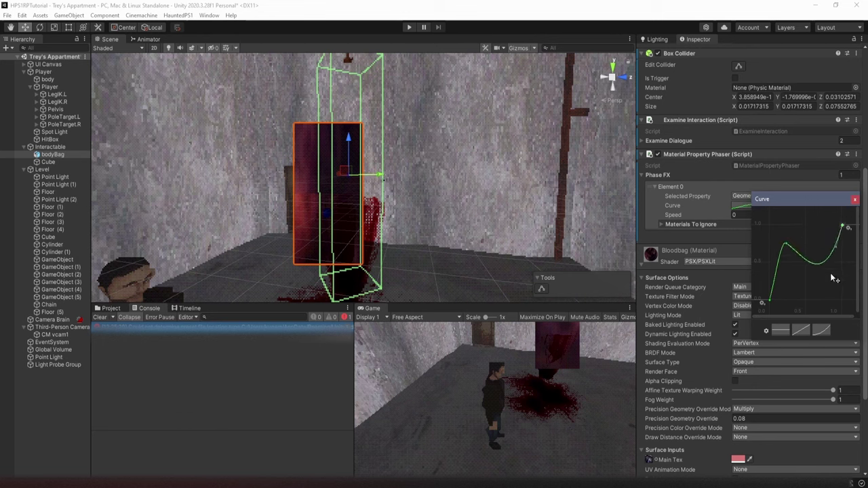
{"action": "left_click_drag", "start_coordinate": [848, 235], "coordinate": [848, 263]}
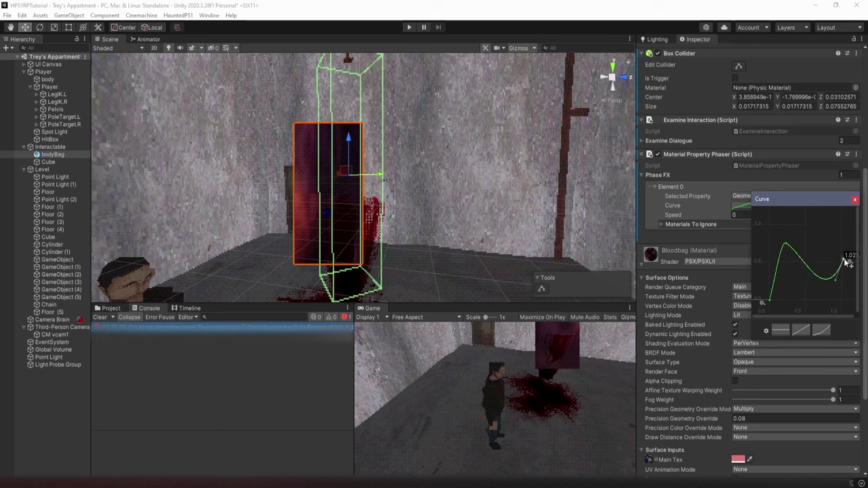
- Set the curve's end to Ping Pong and its start to Loop, and smooth the peak key so the curve eases down to its end
{"action": "left_click", "coordinate": [850, 263]}
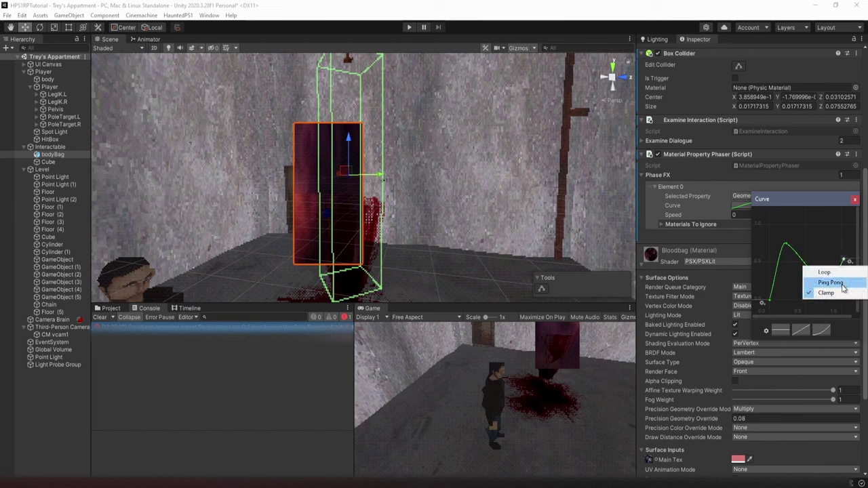
{"action": "left_click", "coordinate": [839, 285]}
{"action": "right_click", "coordinate": [767, 304]}
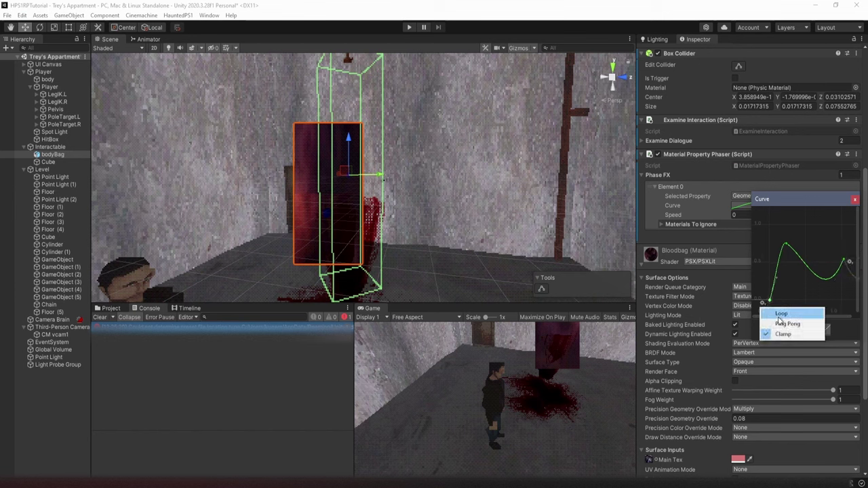
{"action": "left_click", "coordinate": [780, 312]}
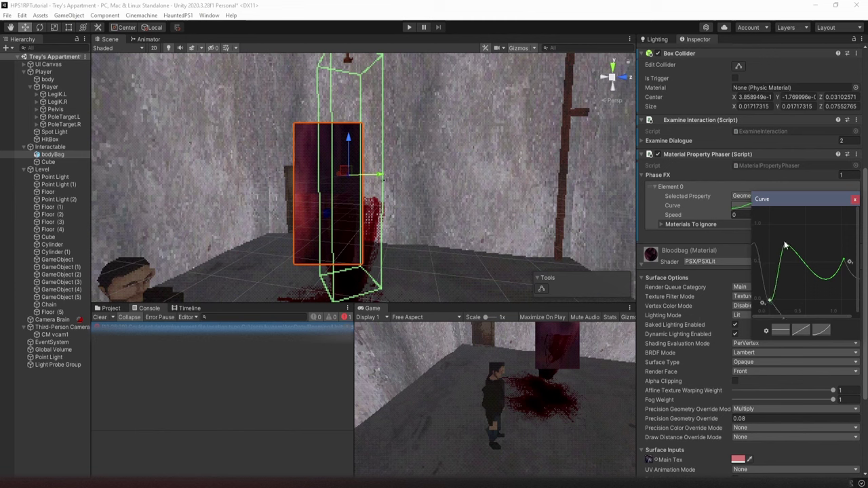
{"action": "mouse_move", "coordinate": [791, 250]}
{"action": "left_mouse_down"}
{"action": "mouse_move", "coordinate": [799, 264]}
{"action": "mouse_move", "coordinate": [818, 243]}
{"action": "mouse_move", "coordinate": [799, 252]}
{"action": "left_mouse_up"}
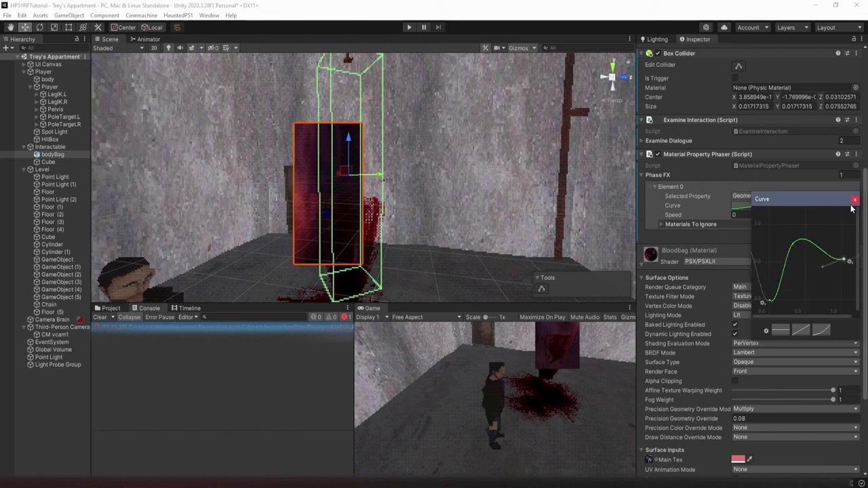
{"action": "left_click", "coordinate": [854, 201]}
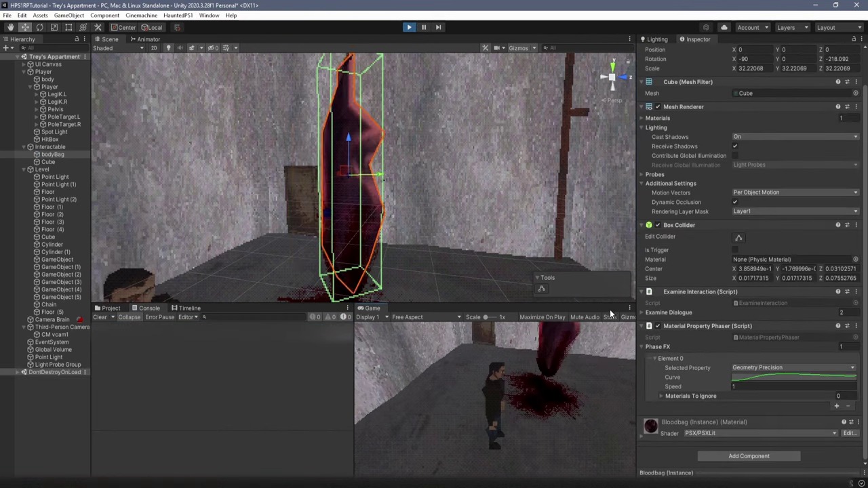
- In play mode, raise the first key of Element 0's curve to about 0.2 and set Speed to 0.71
{"action": "left_click", "coordinate": [773, 378]}
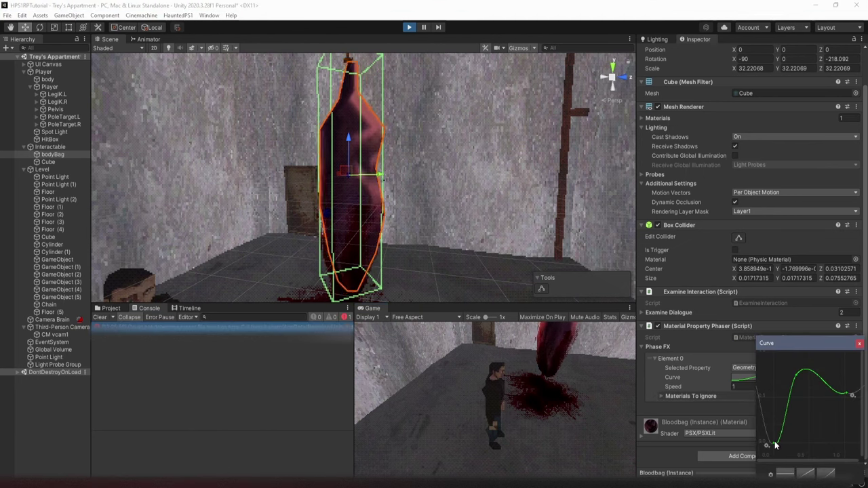
{"action": "left_click_drag", "start_coordinate": [776, 445], "coordinate": [776, 422]}
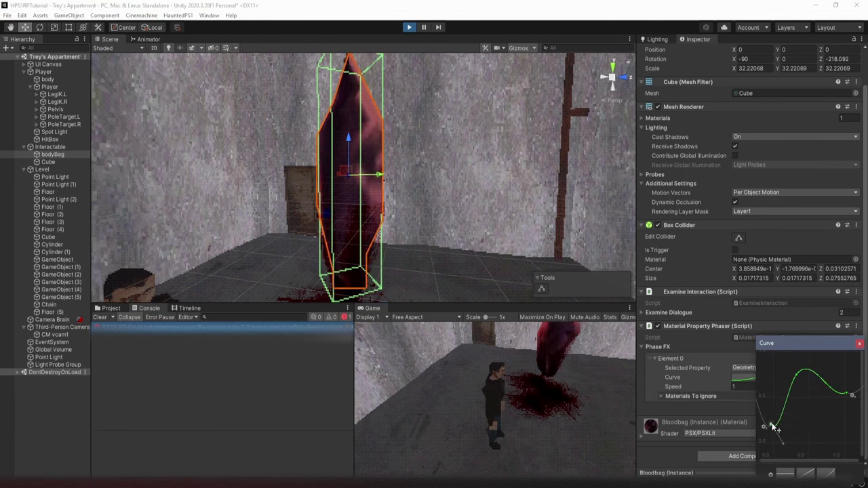
{"action": "left_click", "coordinate": [861, 344]}
{"action": "left_click_drag", "start_coordinate": [731, 387], "coordinate": [718, 387]}
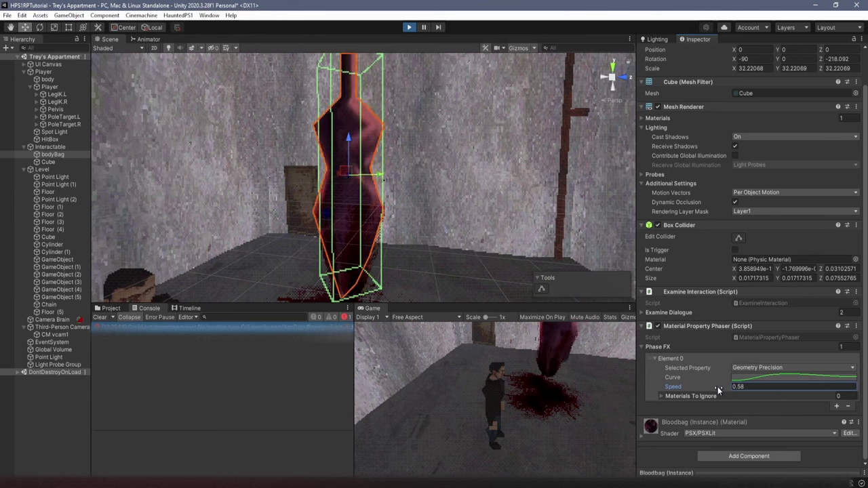
- Tilt the peak key's tangent downward so Element 0's curve dips before its end key, and clear the console
{"action": "left_click", "coordinate": [774, 377]}
{"action": "left_click_drag", "start_coordinate": [809, 361], "coordinate": [814, 399]}
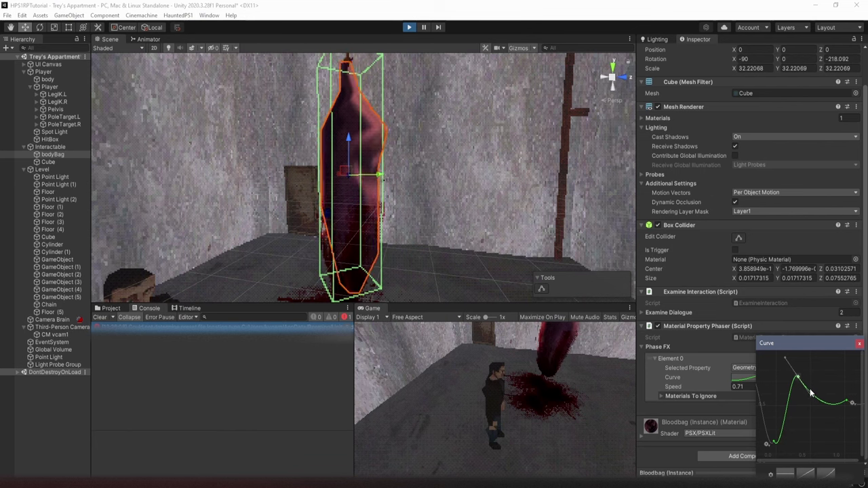
{"action": "left_click", "coordinate": [859, 344]}
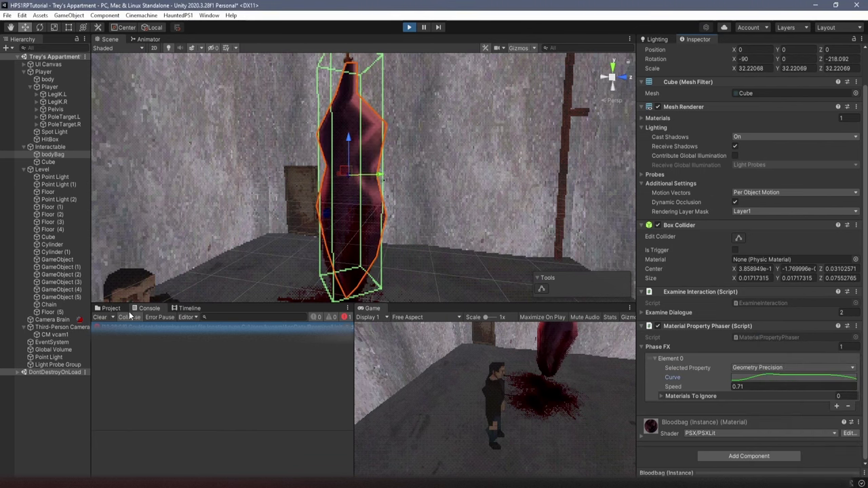
{"action": "left_click", "coordinate": [99, 316]}
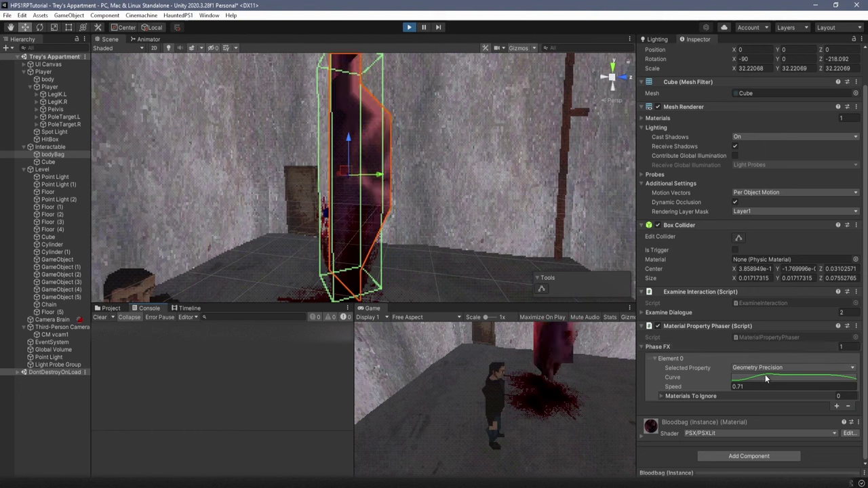
- Copy the Material Property Phaser component, stop play mode, and paste the copied values back onto the component
{"action": "right_click", "coordinate": [749, 326]}
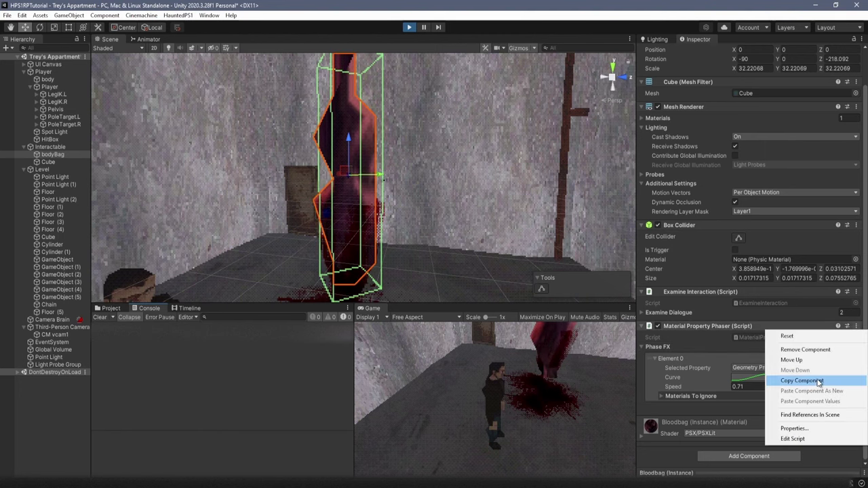
{"action": "left_click", "coordinate": [767, 380]}
{"action": "left_click", "coordinate": [409, 27]}
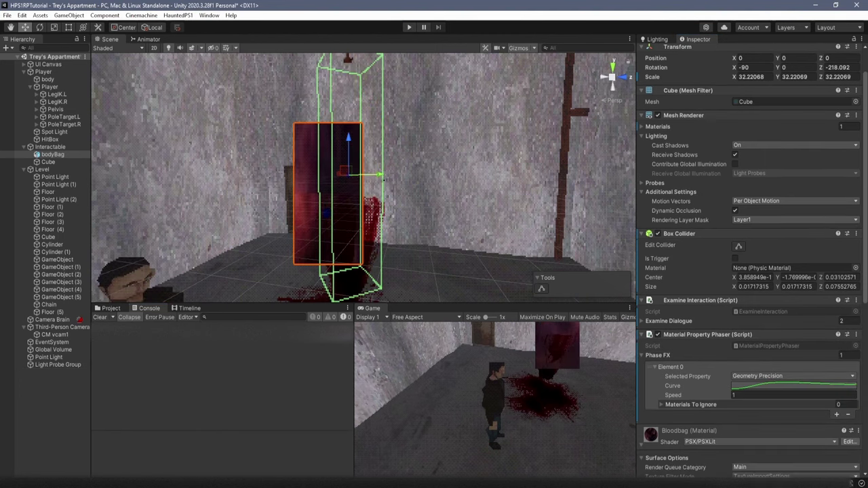
{"action": "left_click", "coordinate": [857, 335]}
{"action": "left_click", "coordinate": [828, 421]}
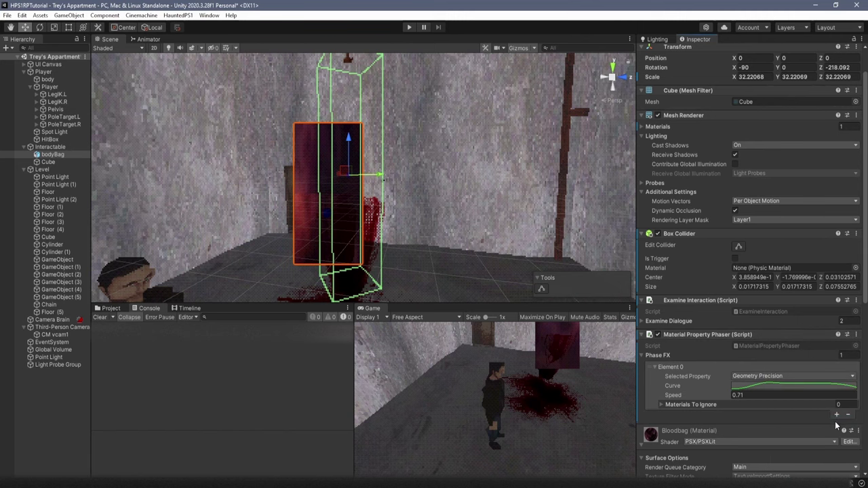
- Add a second Phase FX element with Color Precision as its selected property
{"action": "left_click", "coordinate": [837, 415]}
{"action": "left_click", "coordinate": [794, 423]}
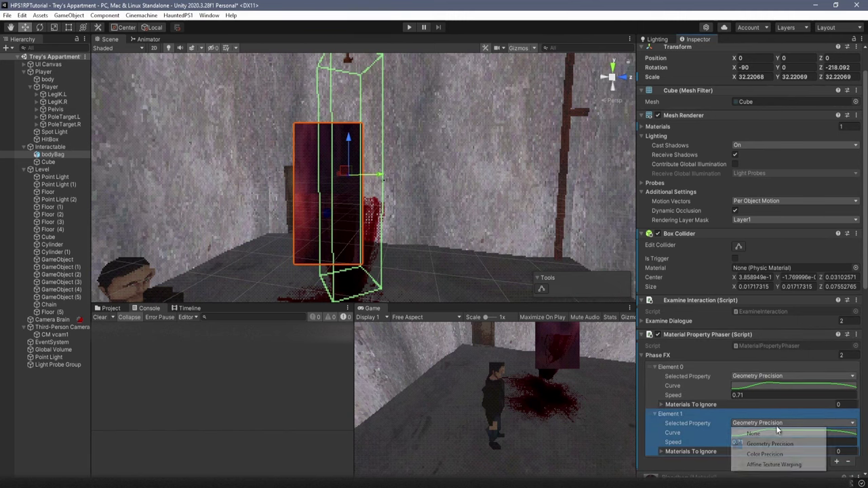
{"action": "left_click", "coordinate": [780, 454]}
{"action": "scroll", "coordinate": [781, 445], "scroll_direction": "down", "scroll_amount": 5}
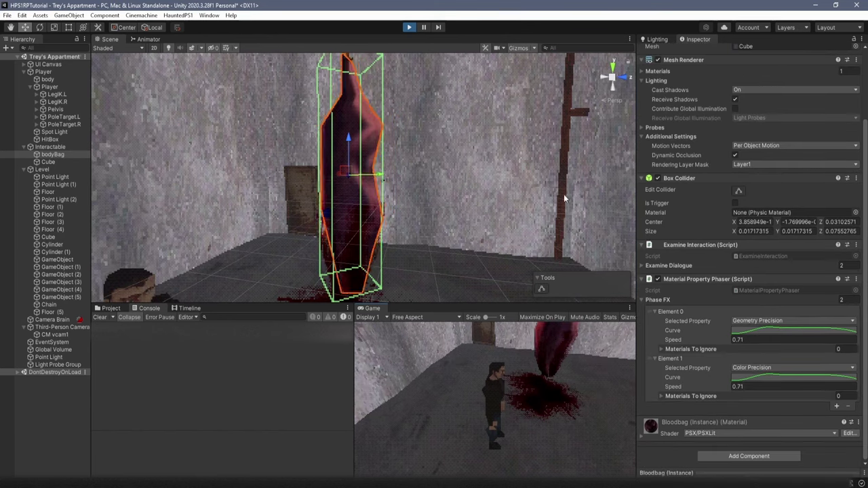
- In play mode, set the Bloodbag material instance's Precision Color Override Mode to Multiply
{"action": "scroll", "coordinate": [755, 282], "scroll_direction": "up", "scroll_amount": 3}
{"action": "scroll", "coordinate": [754, 281], "scroll_direction": "down", "scroll_amount": 3}
{"action": "left_click", "coordinate": [642, 436]}
{"action": "scroll", "coordinate": [741, 400], "scroll_direction": "down", "scroll_amount": 8}
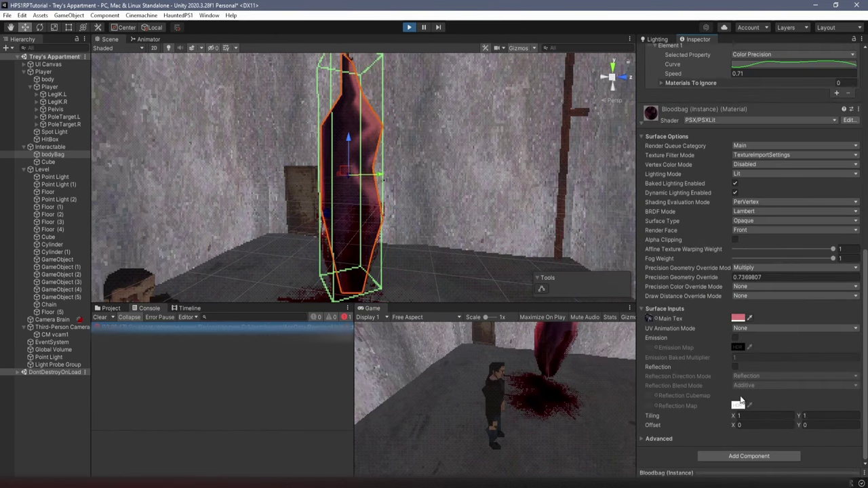
{"action": "left_click", "coordinate": [757, 286]}
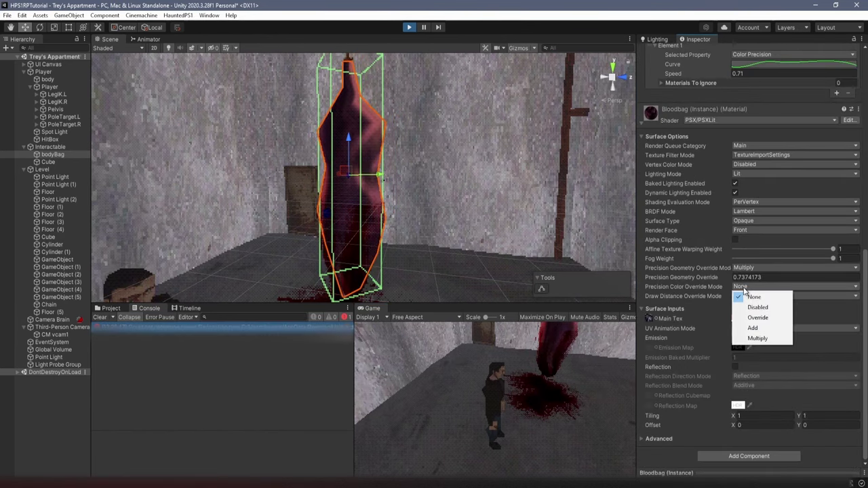
{"action": "left_click", "coordinate": [769, 338]}
- Reshape Element 1's Color Precision curve by tilting the peak key's tangent steeply downward
{"action": "scroll", "coordinate": [772, 222], "scroll_direction": "up", "scroll_amount": 3}
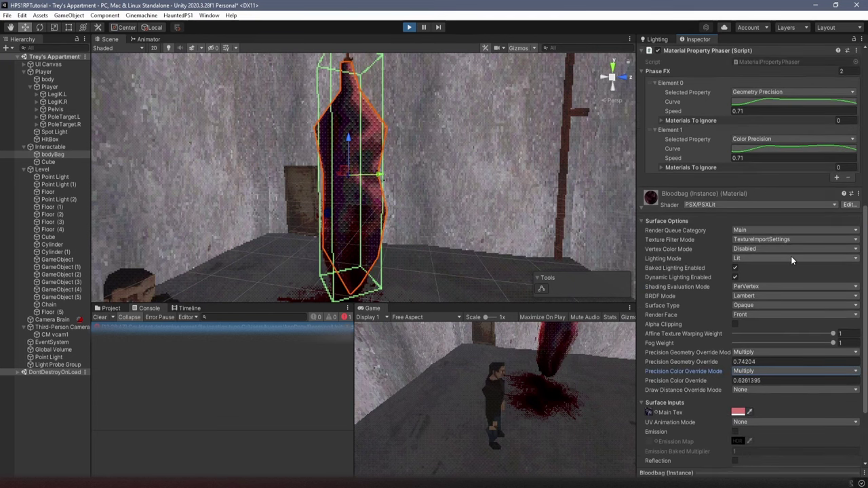
{"action": "left_click", "coordinate": [779, 150]}
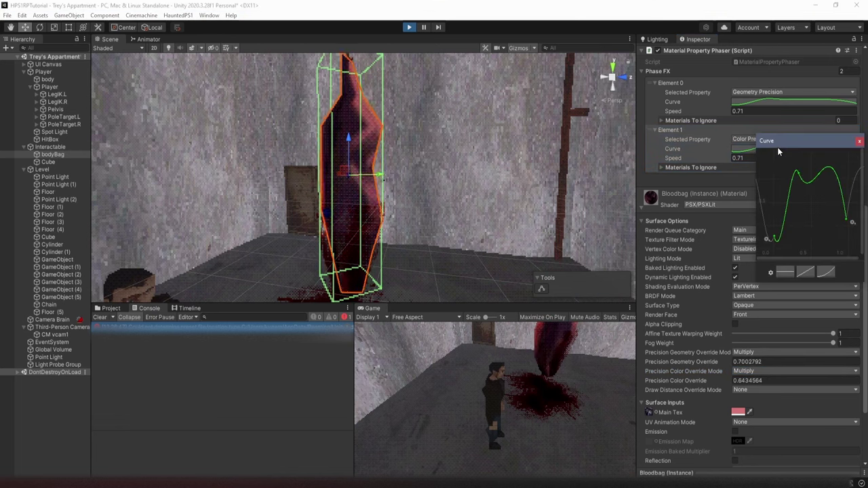
{"action": "left_click_drag", "start_coordinate": [800, 180], "coordinate": [811, 246]}
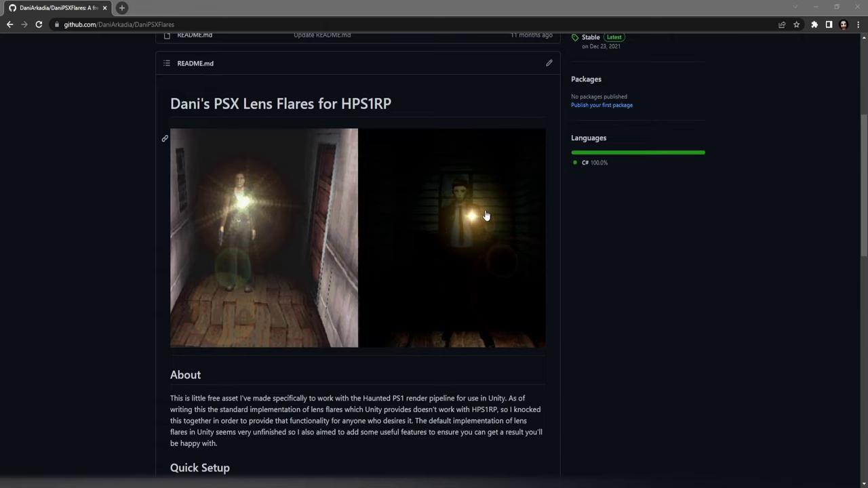
- Switch to the browser and review the quick setup, tips and cautions in the GitHub README of the PSX Lens Flares for HPS1RP
{"action": "scroll", "coordinate": [480, 211], "scroll_direction": "down", "scroll_amount": 6}
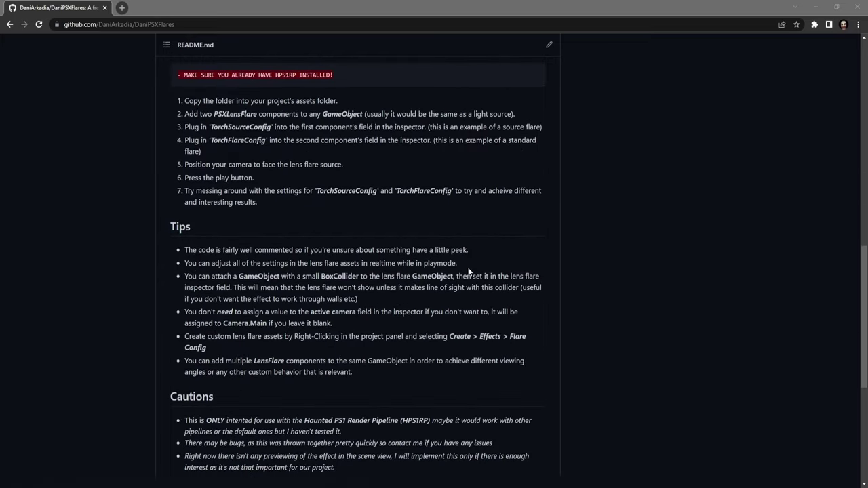
{"action": "scroll", "coordinate": [247, 343], "scroll_direction": "down", "scroll_amount": 3}
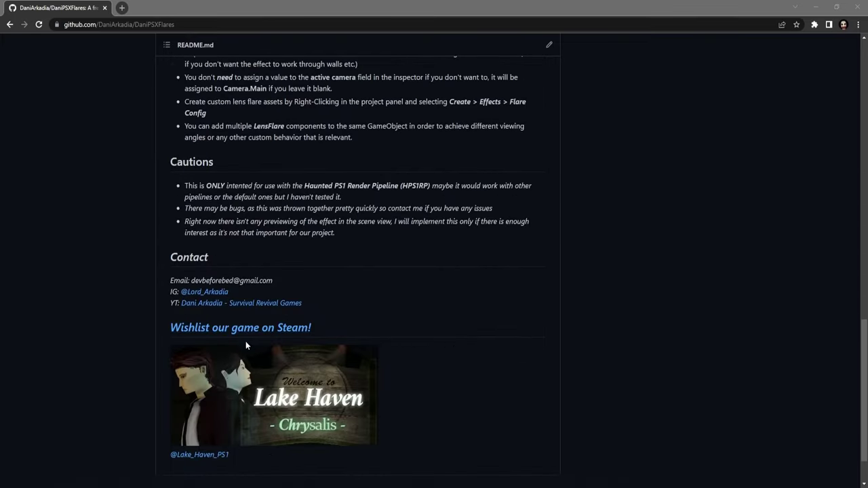
{"action": "scroll", "coordinate": [251, 346], "scroll_direction": "up", "scroll_amount": 9}
{"action": "scroll", "coordinate": [193, 139], "scroll_direction": "down", "scroll_amount": 4}
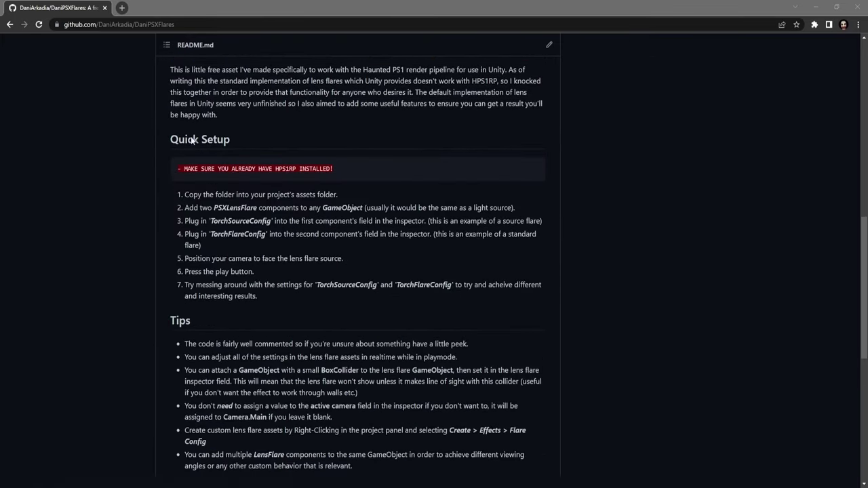
{"action": "scroll", "coordinate": [297, 402], "scroll_direction": "down", "scroll_amount": 3}
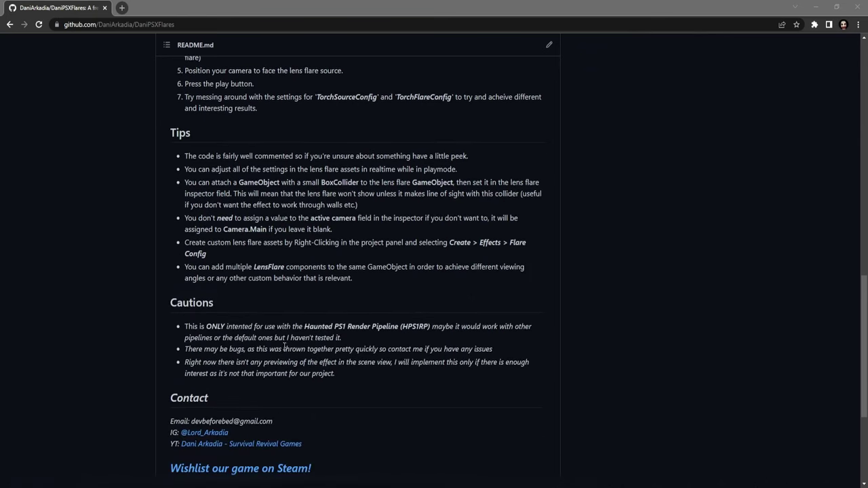
{"action": "scroll", "coordinate": [155, 149], "scroll_direction": "up", "scroll_amount": 8}
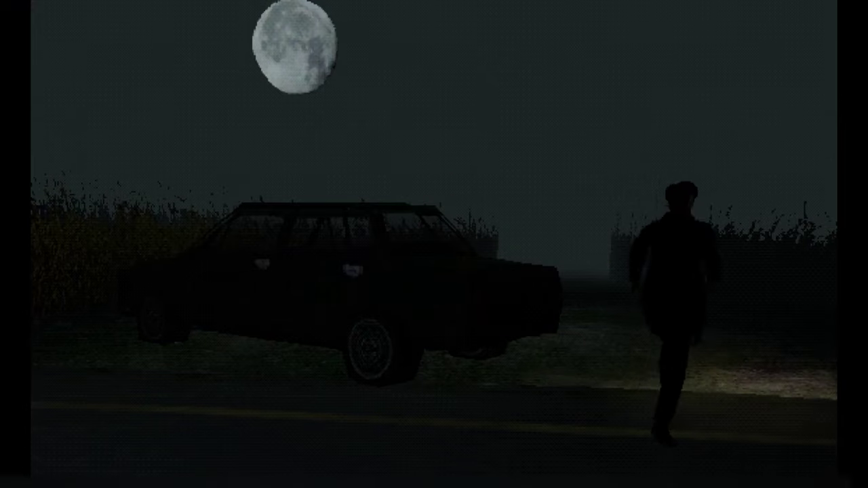
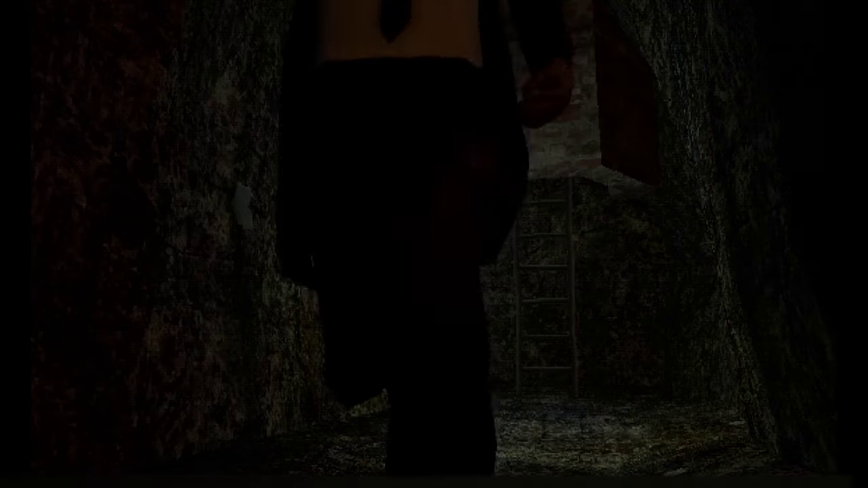
{"action": "key", "text": "Up"}
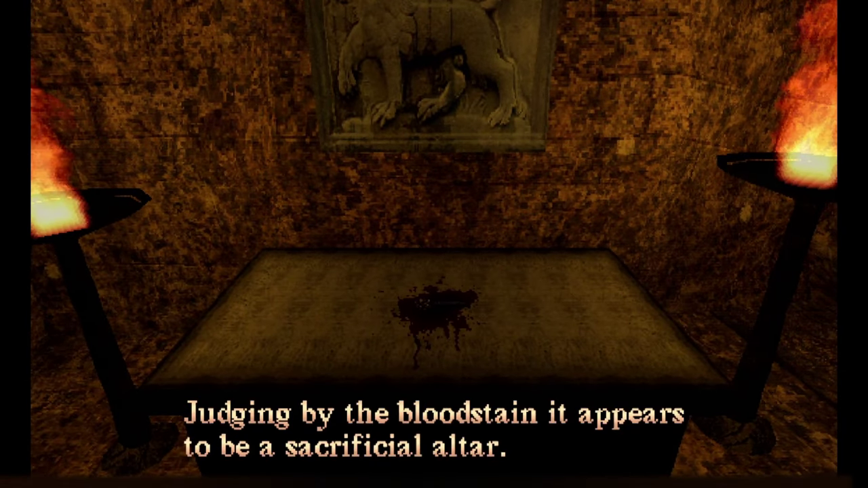
{"action": "key", "text": "Return"}
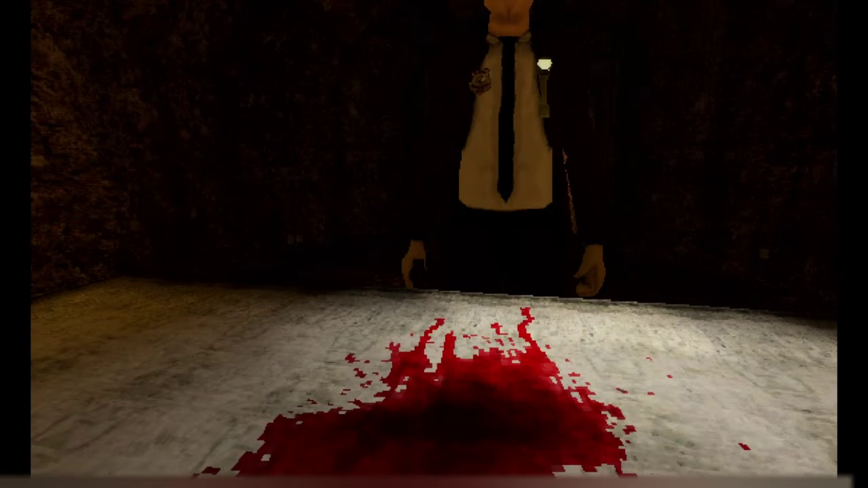
{"action": "key", "text": "Down"}
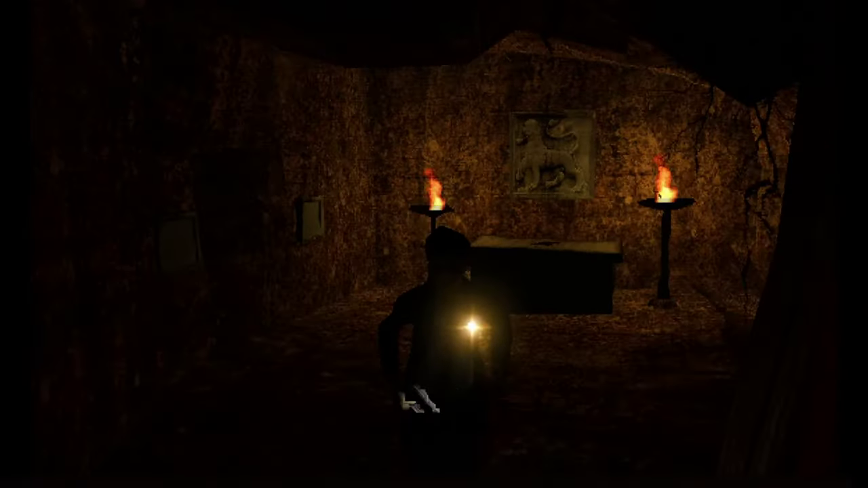
{"action": "key", "text": "Up"}
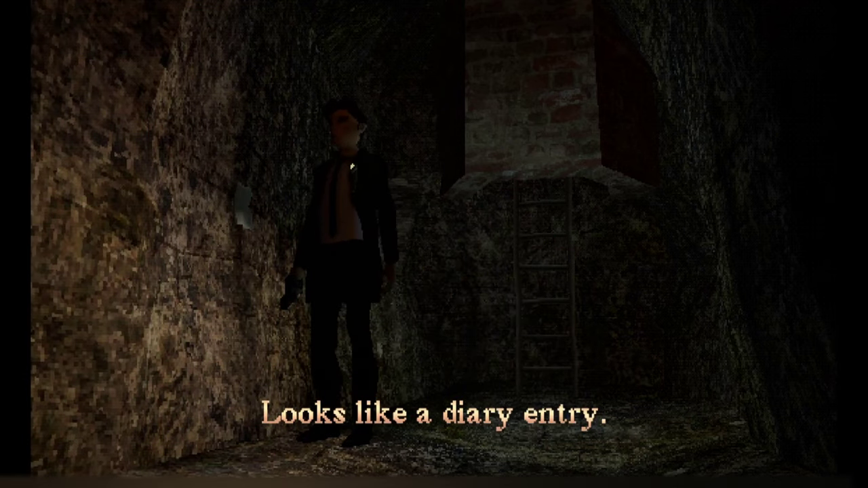
{"action": "key", "text": "Return"}
{"action": "key", "text": "Return"}
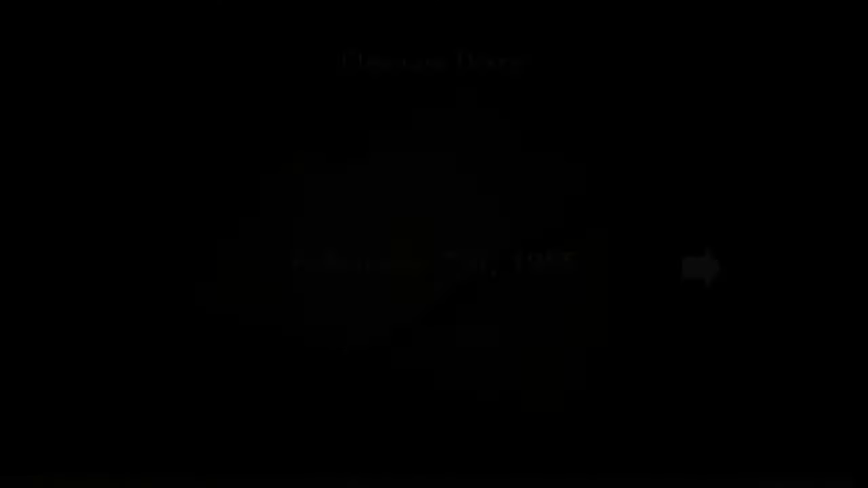
{"action": "key", "text": "Return"}
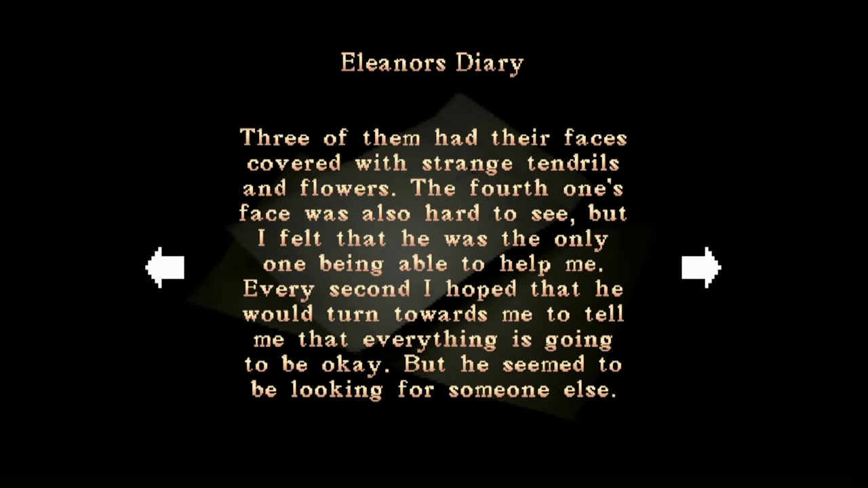
{"action": "key", "text": "Return"}
{"action": "key", "text": "Return"}
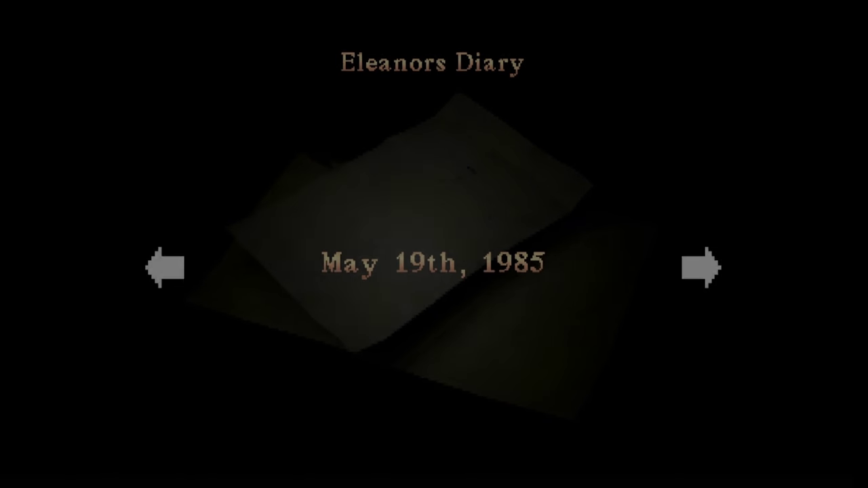
{"action": "key", "text": "Return"}
{"action": "key", "text": "Return"}
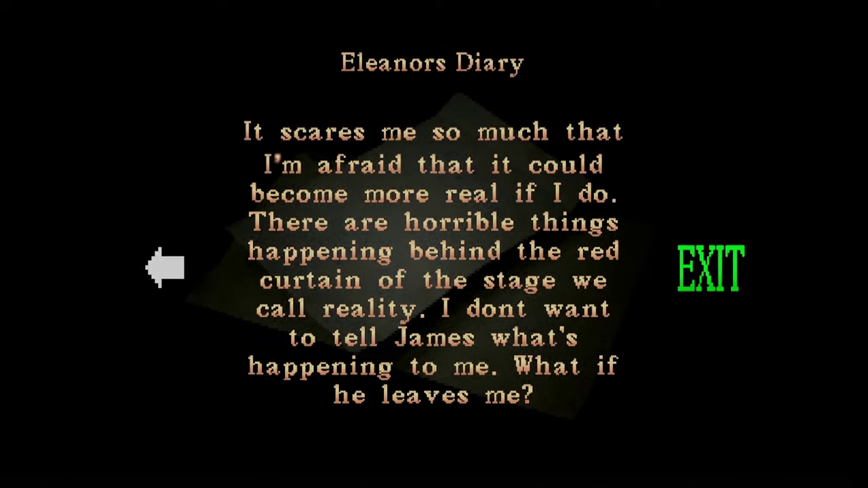
{"action": "key", "text": "Right"}
{"action": "key", "text": "Up"}
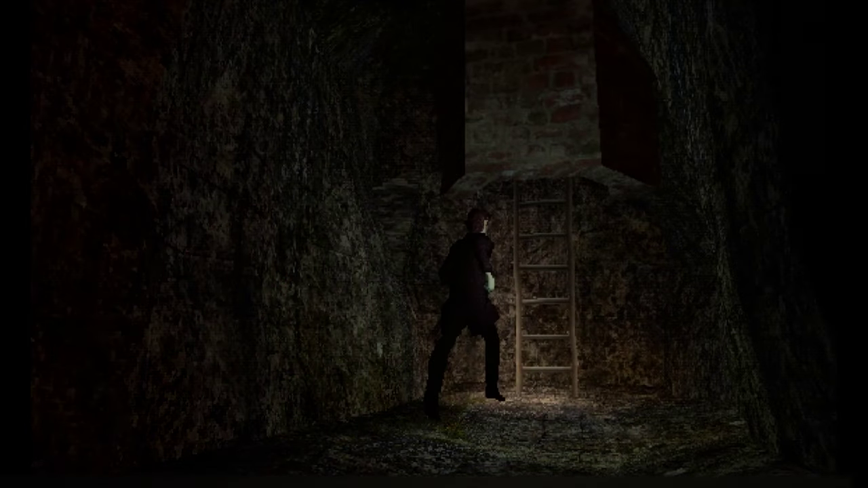
{"action": "key", "text": "Return"}
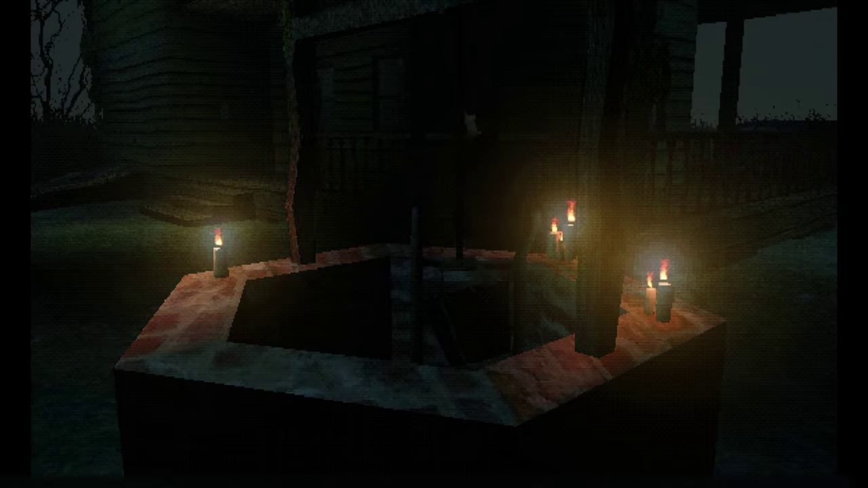
{"action": "key", "text": "Up"}
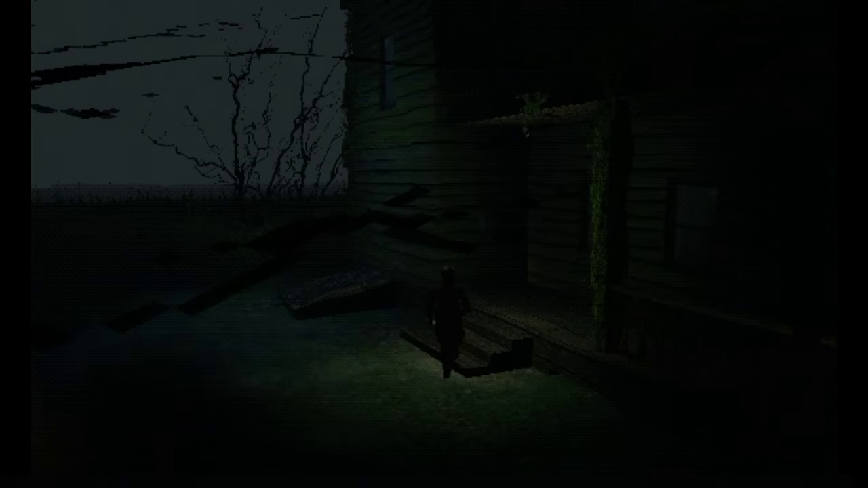
{"action": "key", "text": "Up"}
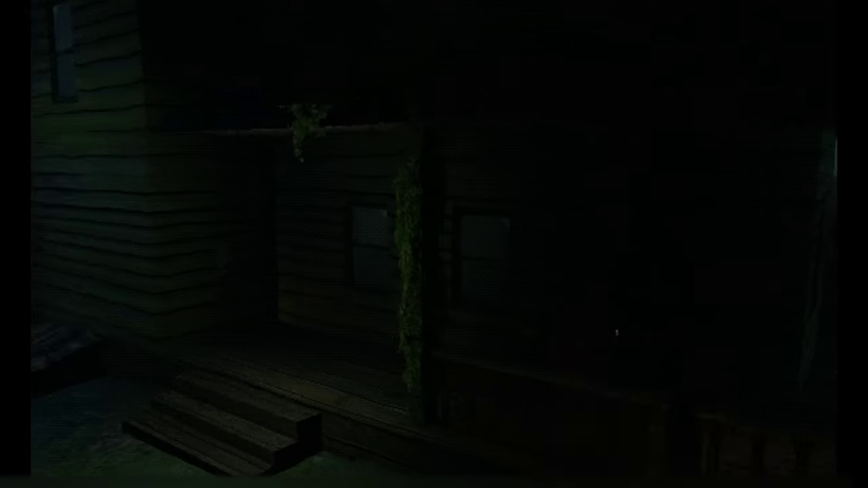
{"action": "key", "text": "Up"}
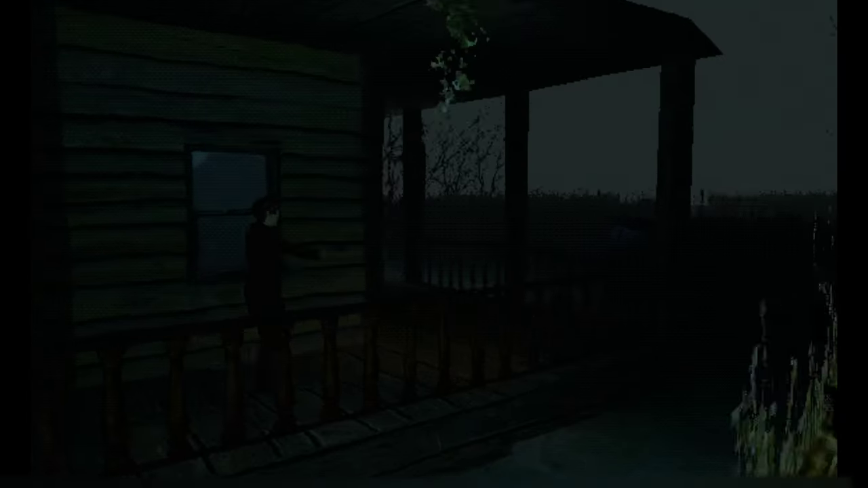
{"action": "key", "text": "Up"}
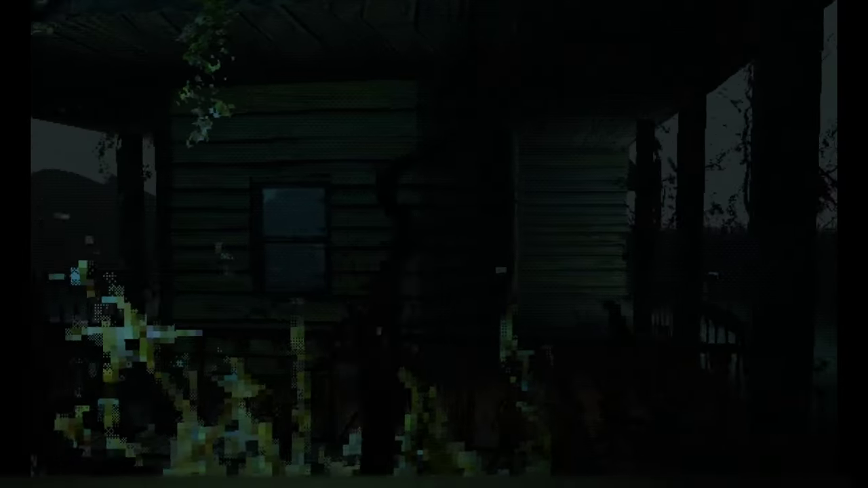